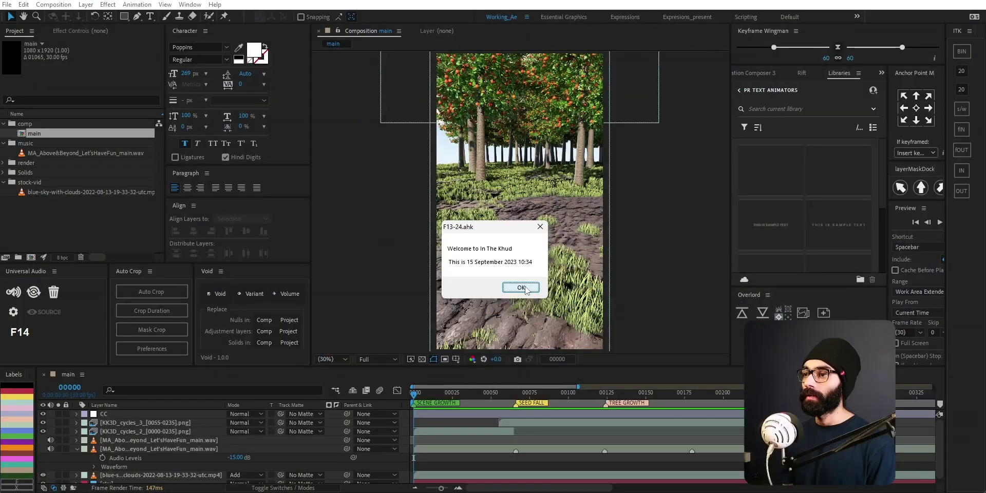
- Switch to the In The Khud notes and review the Environment Render Day 3 checklist, highlighting the Ae music storyboarding item
key("alt+Tab")
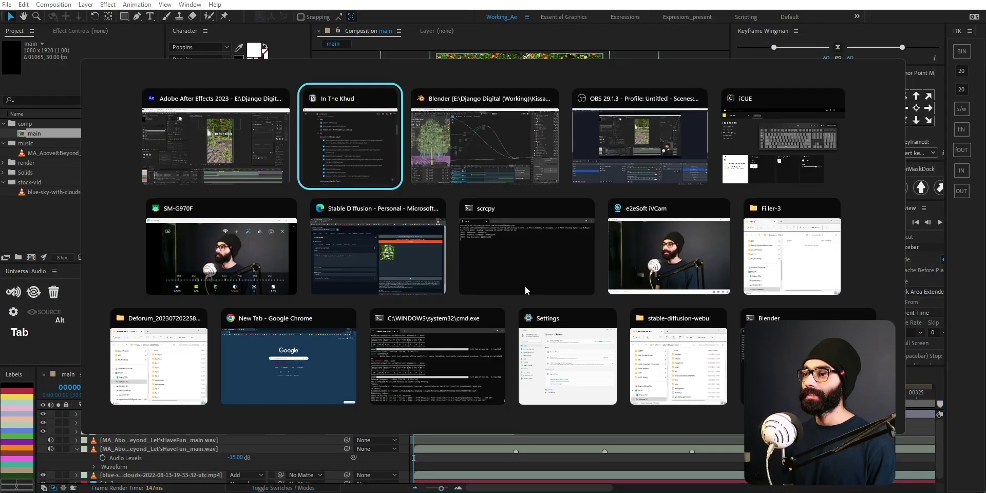
scroll(350, 252, "up", 1)
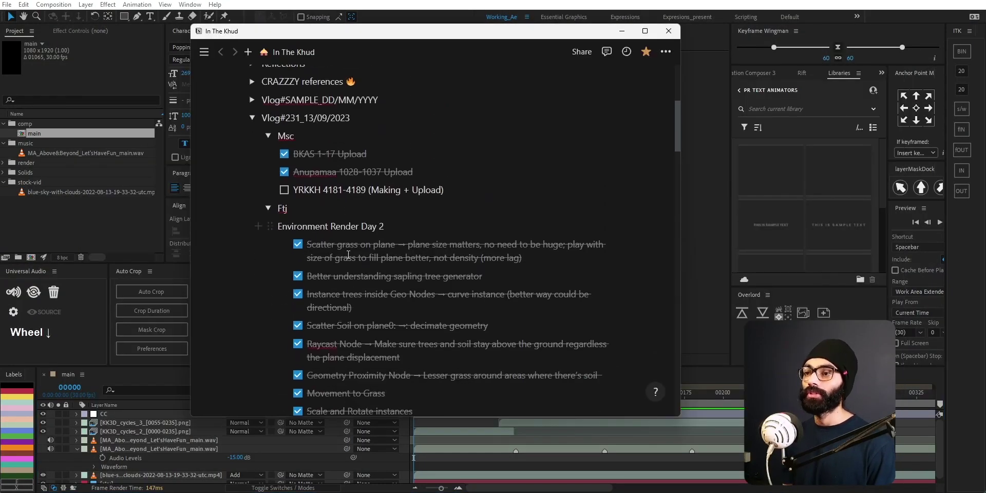
scroll(359, 119, "down", 2)
scroll(404, 312, "down", 2)
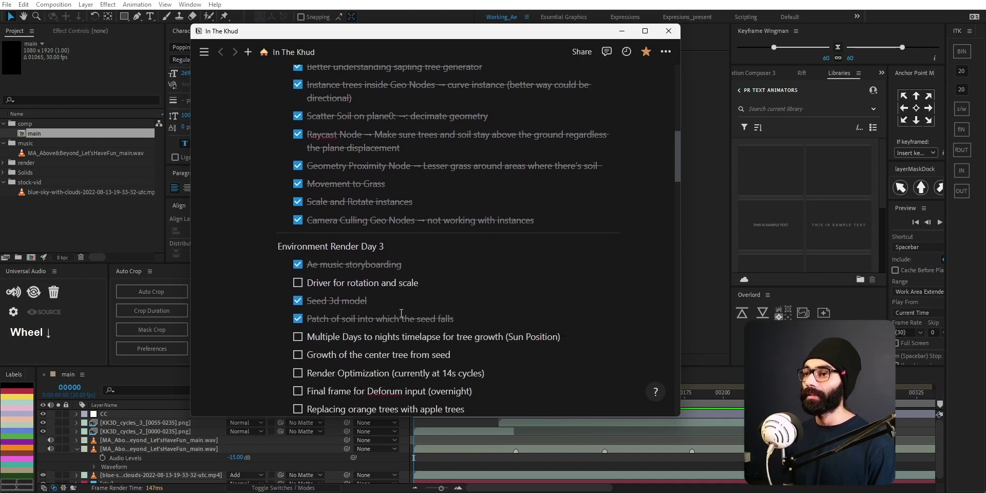
scroll(359, 273, "down", 1)
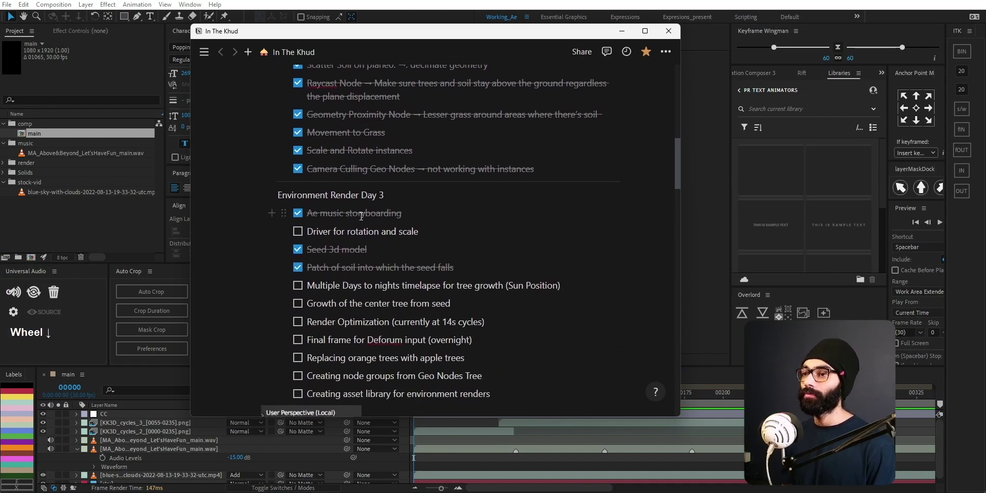
left_click_drag(307, 213, 403, 215)
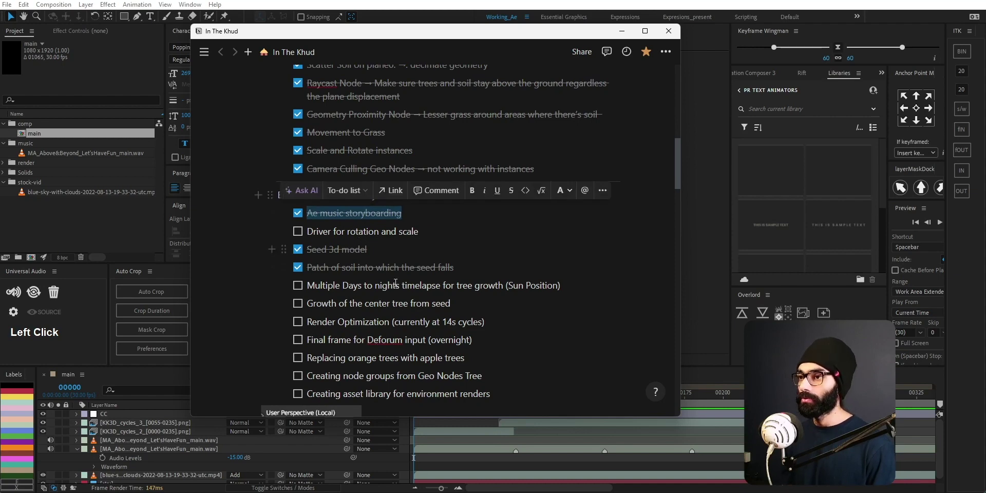
- Return to After Effects and collapse the audio properties of the lower music layer in the main composition's timeline
key("alt+Tab")
scroll(480, 415, "down", 3, "alt")
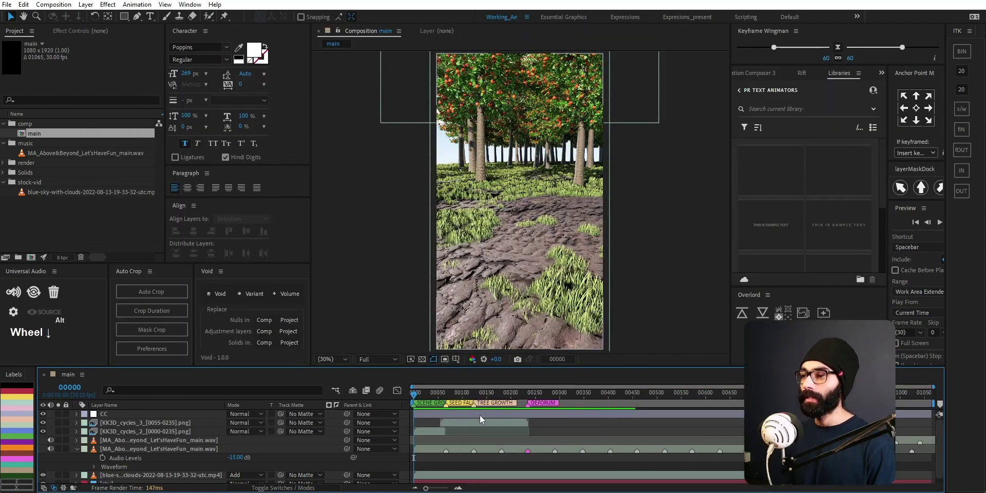
left_click(77, 449)
left_click_drag(416, 394, 400, 399)
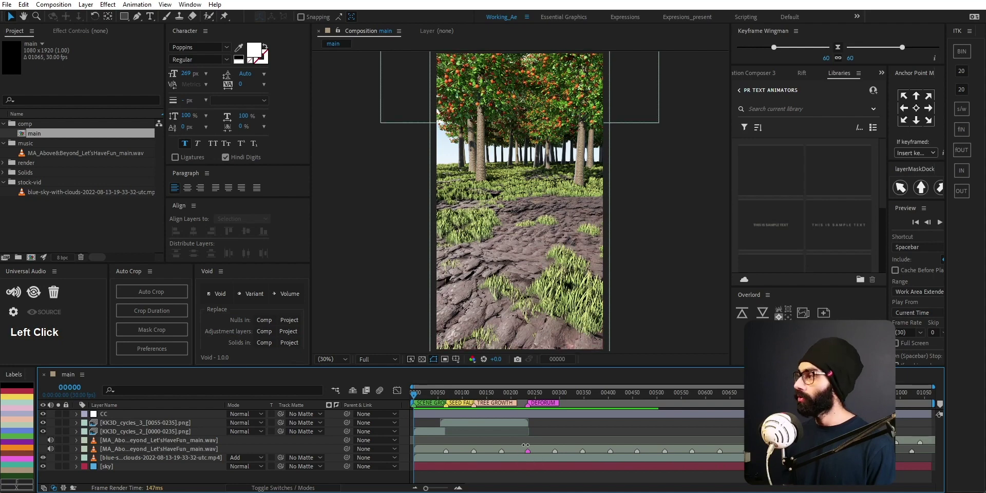
key("F16")
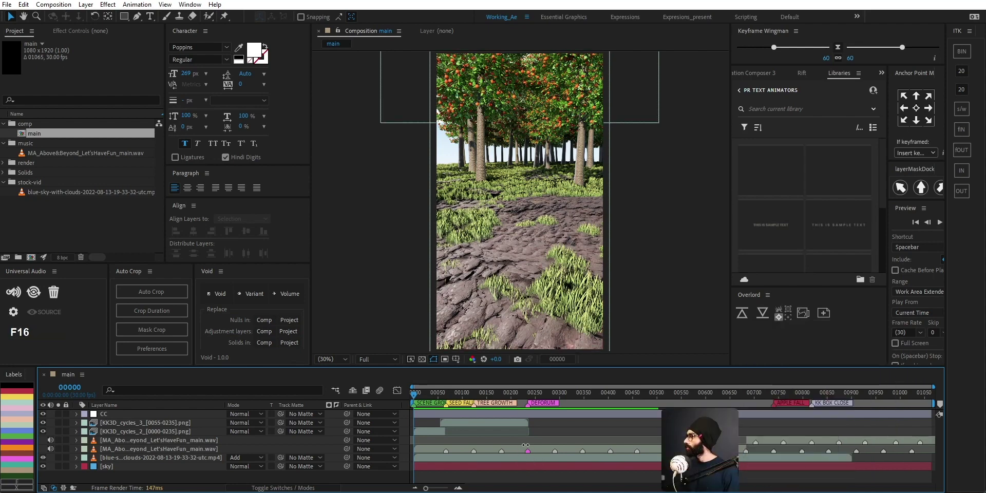
key("F15")
mouse_move(519, 403)
left_mouse_down()
mouse_move(544, 405)
mouse_move(358, 399)
left_mouse_up()
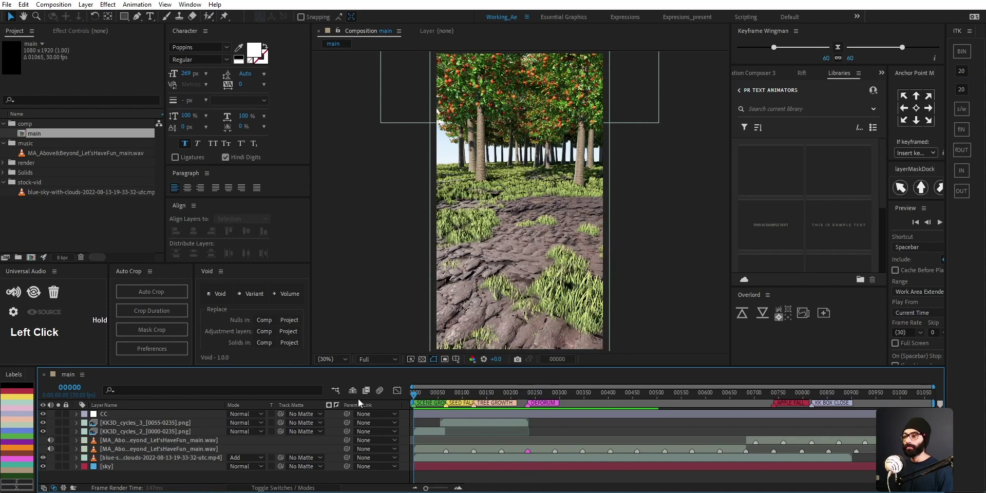
- Preview the SCENE GROWTH section from the first frame and place the playhead on the SEED FALL marker at frame 66
scroll(576, 466, "down", 2)
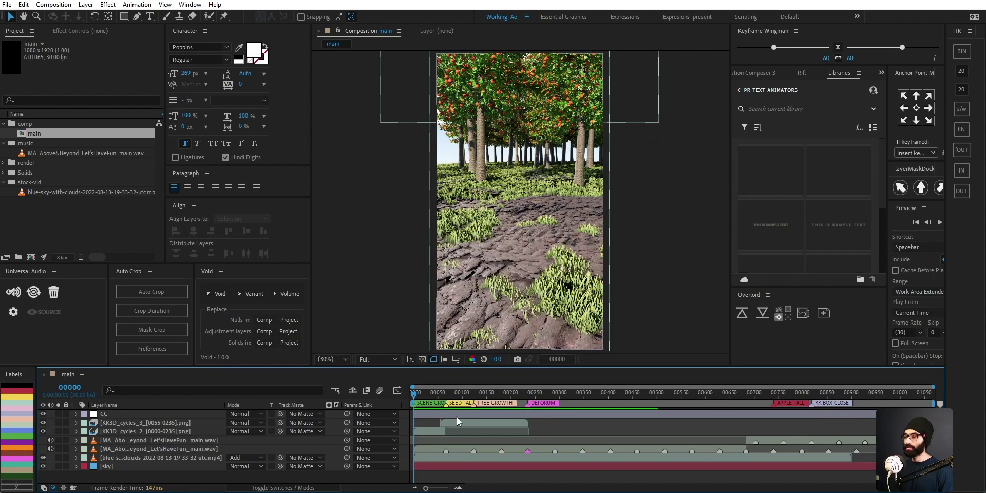
scroll(423, 405, "up", 3)
left_click_drag(440, 390, 355, 394)
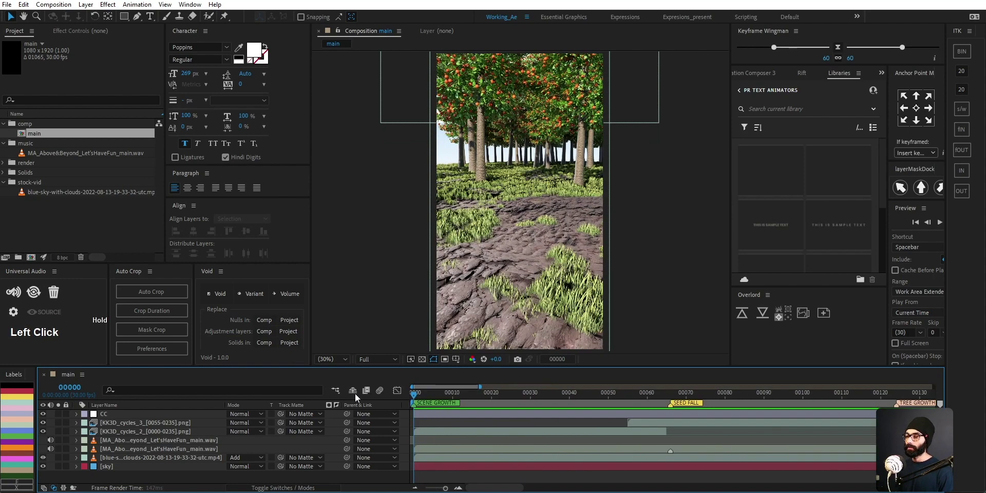
scroll(456, 444, "down", 4)
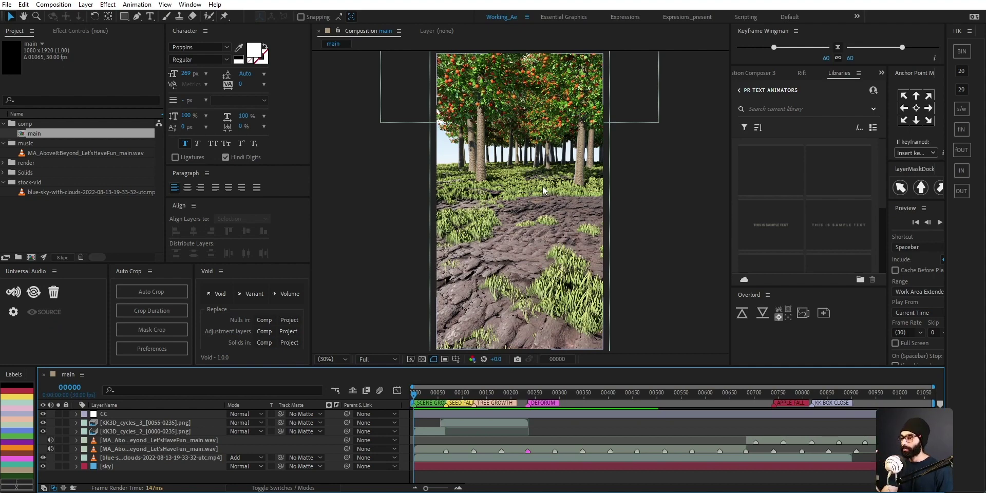
key("space")
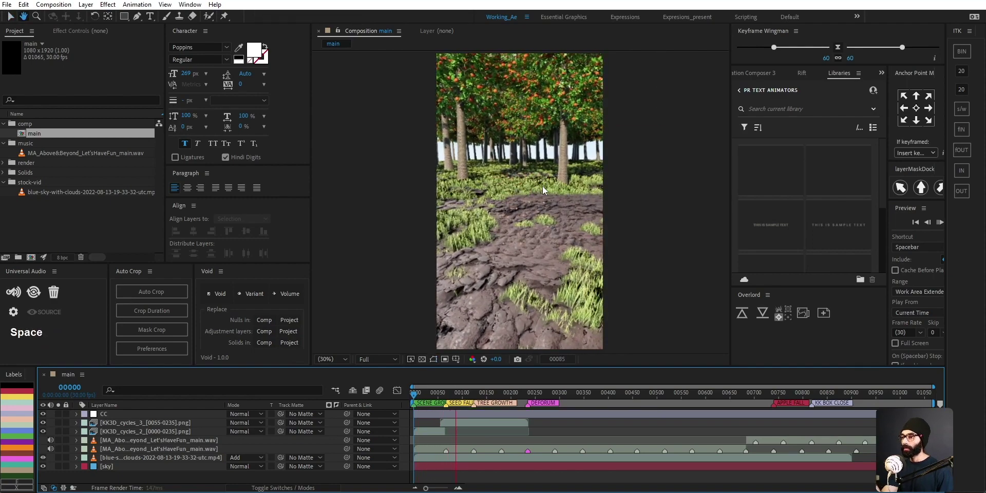
key("space")
scroll(430, 424, "up", 3, "alt")
left_click_drag(497, 392, 489, 394)
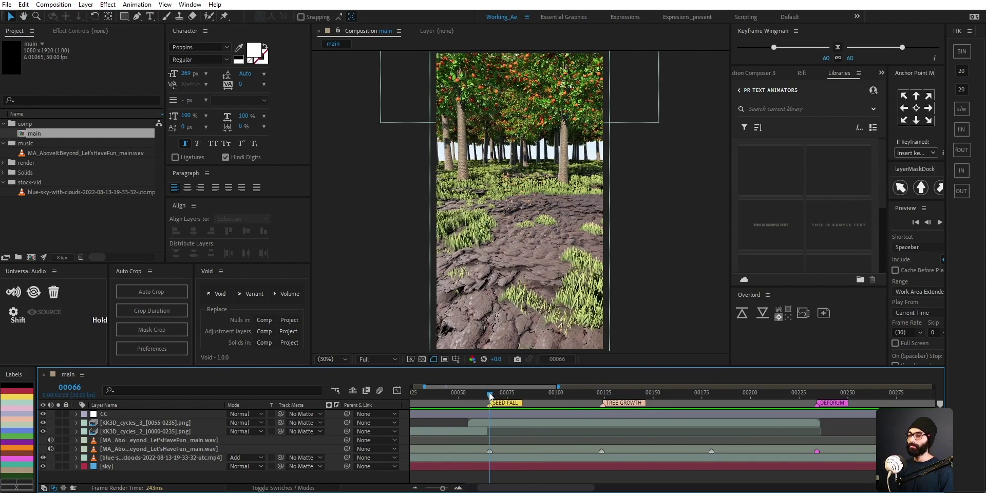
- Compare the SEED FALL frame number with the camera keyframes in Blender's Dope Sheet and return to After Effects
left_click(77, 390, "ctrl")
left_click(70, 388, "ctrl")
left_click(70, 388, "ctrl")
left_click(76, 392, "ctrl")
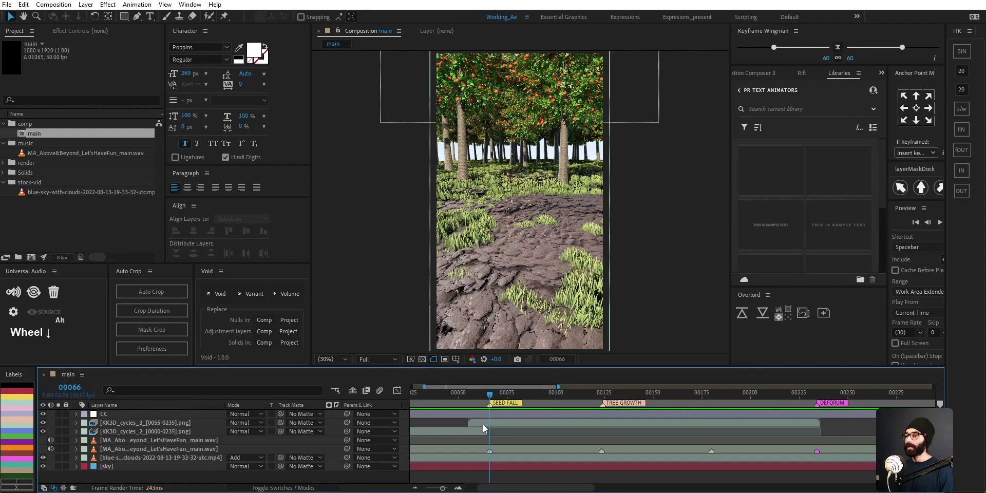
scroll(482, 424, "down", 2, "ctrl")
mouse_move(472, 399)
left_mouse_down()
mouse_move(413, 398)
mouse_move(479, 400)
left_mouse_up()
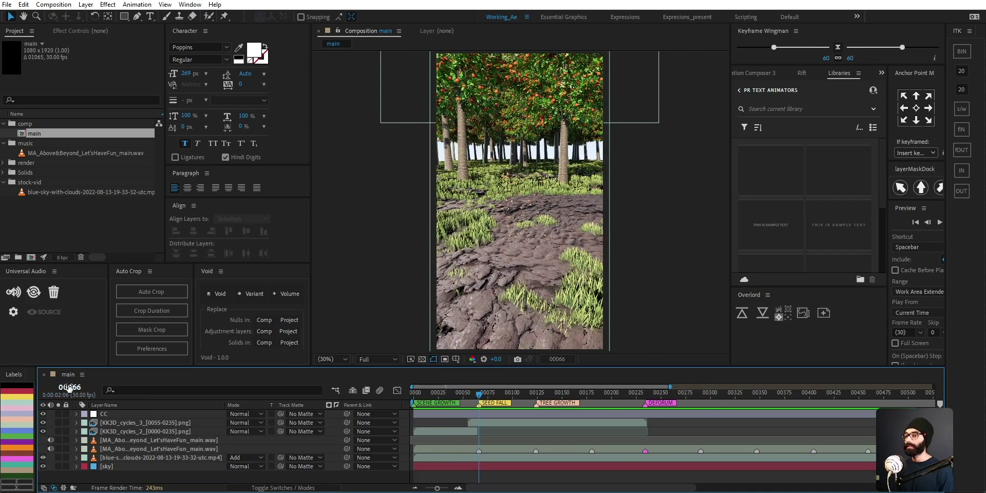
key("alt+Tab")
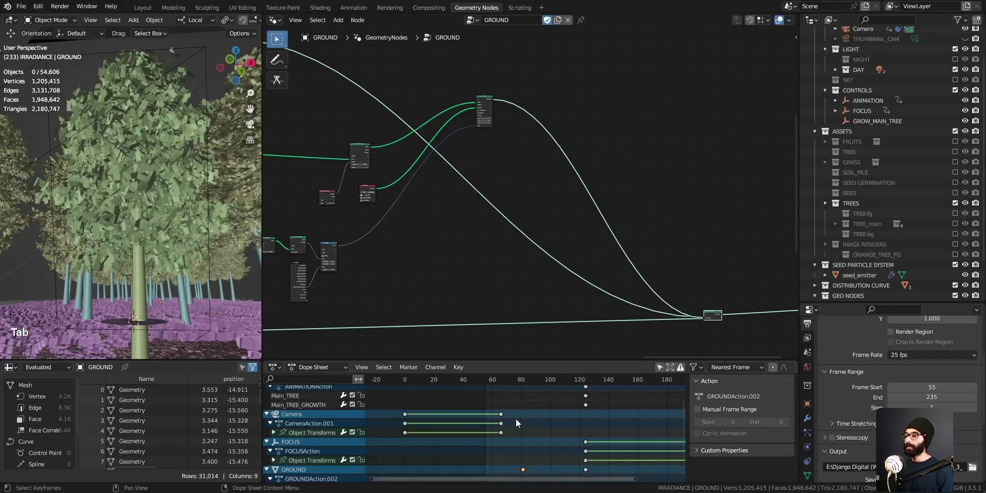
key("alt+Tab")
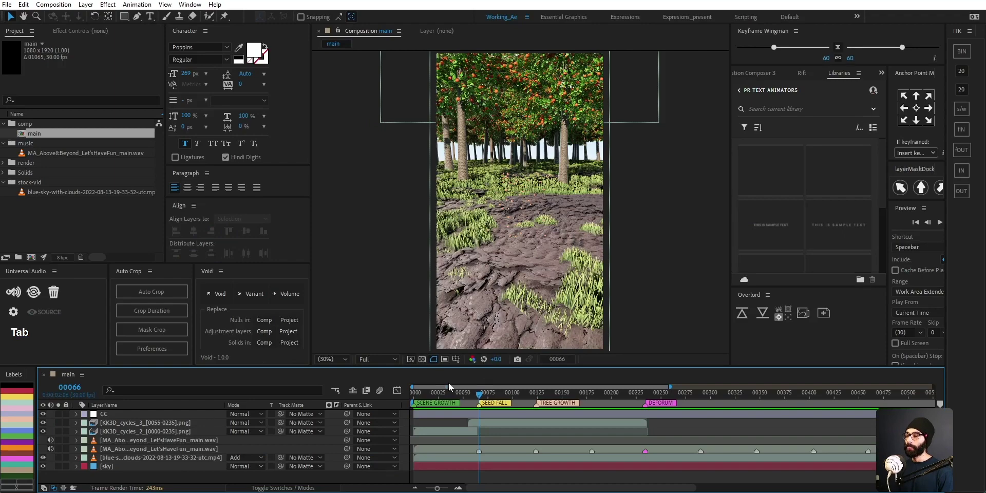
- Move to frame 96 and inspect the falling seeds over the soil patch up close
left_click_drag(479, 396, 508, 401)
scroll(546, 204, "up", 3)
scroll(506, 213, "up", 4)
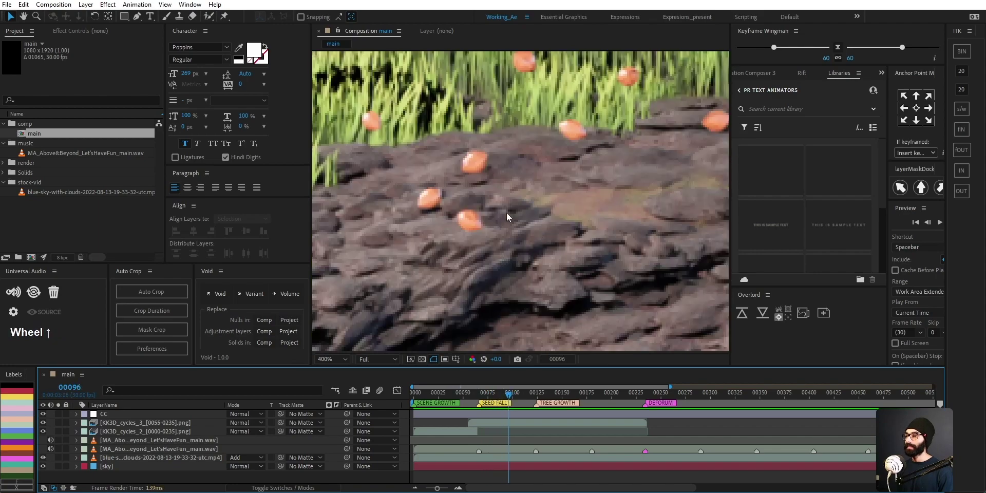
scroll(476, 224, "down", 6)
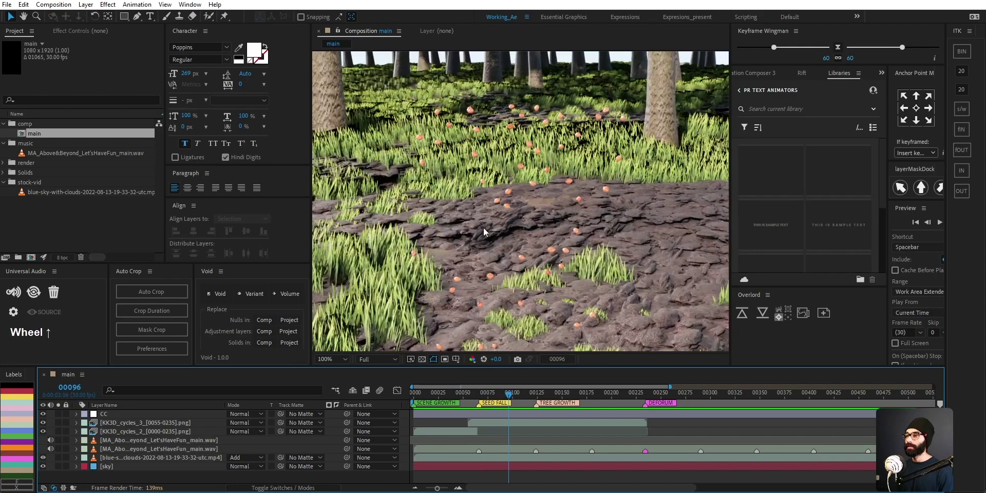
scroll(486, 230, "down", 1)
- Scrub through the TREE GROWTH section, examining the center tree around frames 193, 169 and 216
left_click_drag(508, 394, 601, 421)
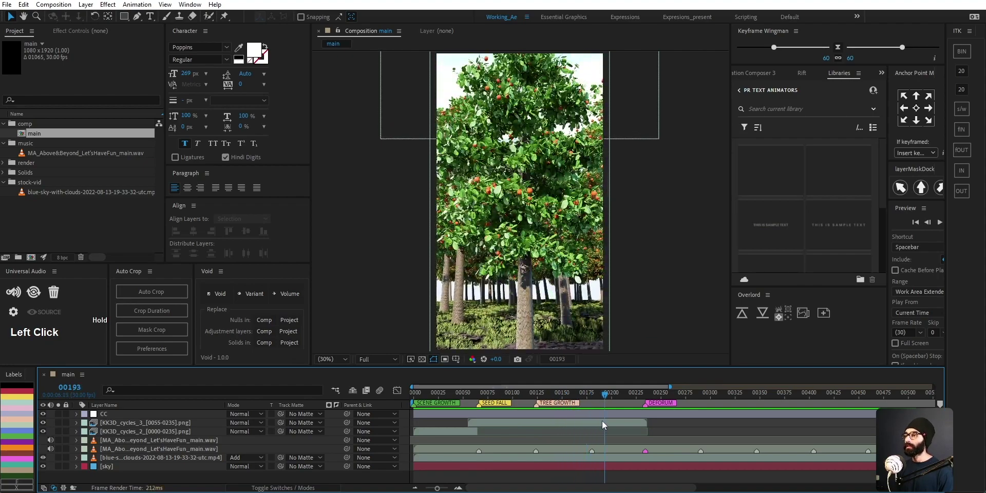
scroll(528, 241, "up", 3)
scroll(551, 202, "down", 3)
key("F1")
left_click_drag(611, 393, 579, 402)
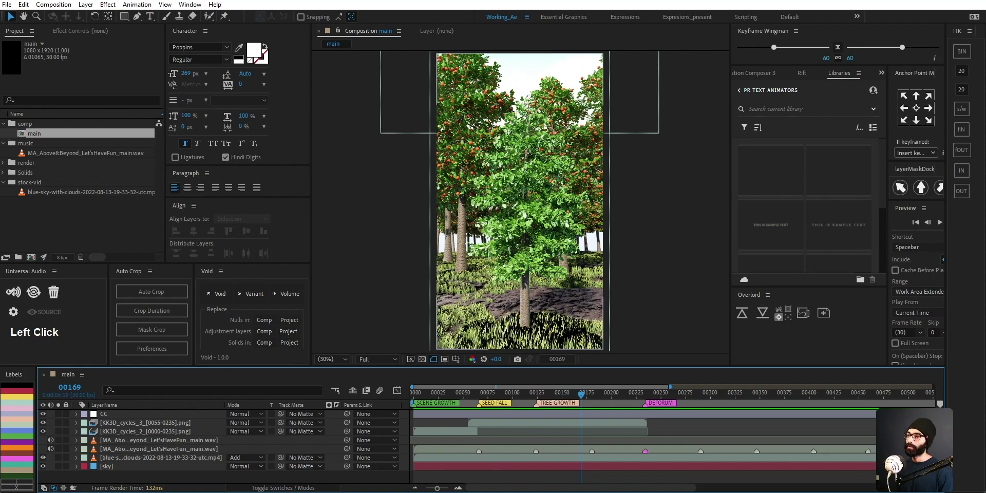
left_click_drag(584, 396, 617, 421)
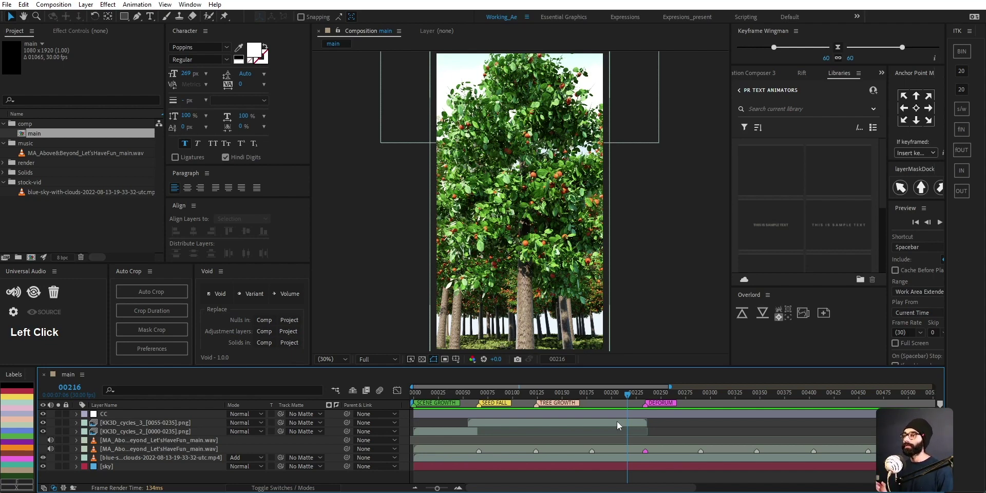
- Review the storyboard sections marked DEFORUM, APPLE FALL and KK BOX CLOSE along the timeline, ending just past the DEFORUM marker
scroll(589, 402, "down", 2)
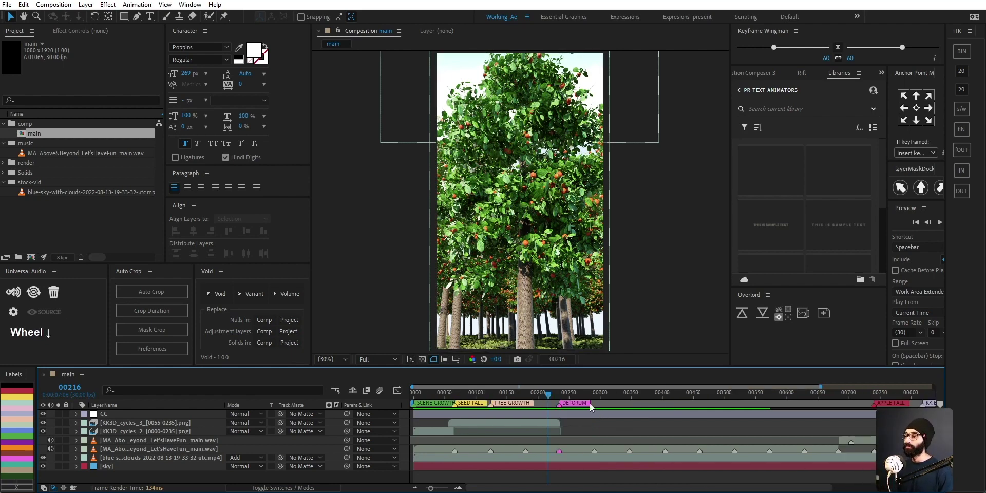
left_click(570, 393)
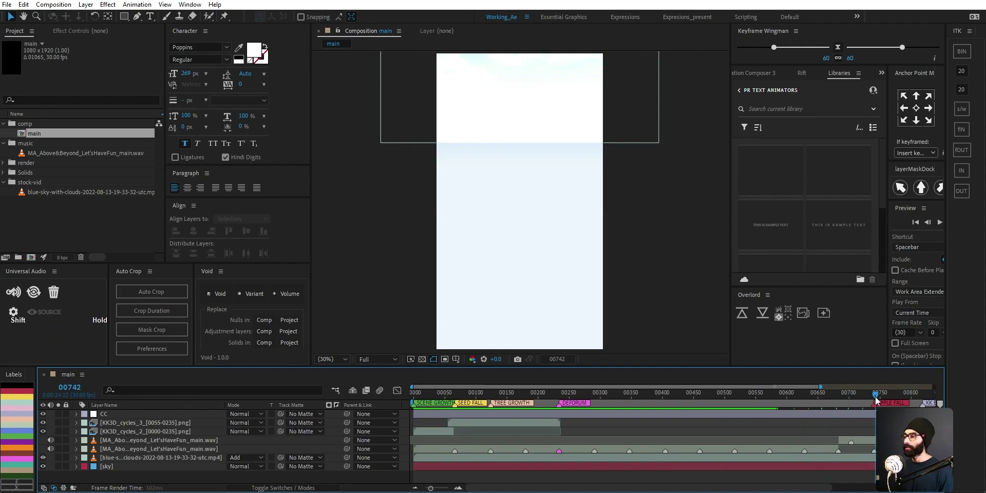
left_click_drag(870, 398, 872, 400)
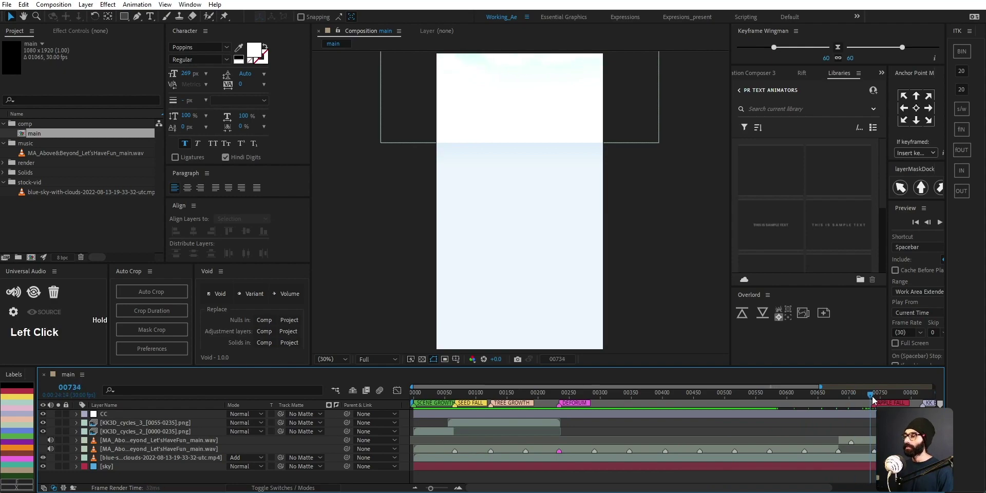
scroll(905, 403, "down", 2, "alt")
left_click(493, 402)
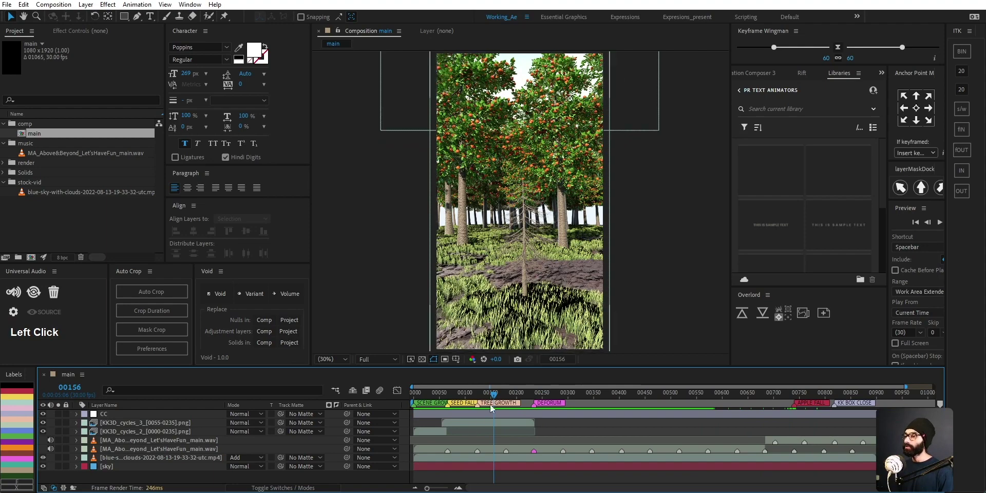
left_click_drag(490, 405, 872, 409)
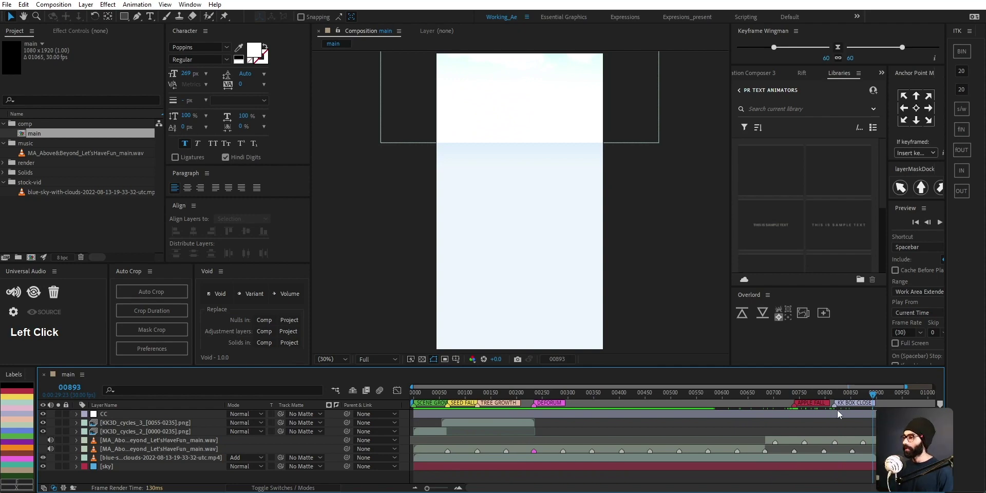
scroll(746, 434, "down", 1, "alt")
left_click(535, 405)
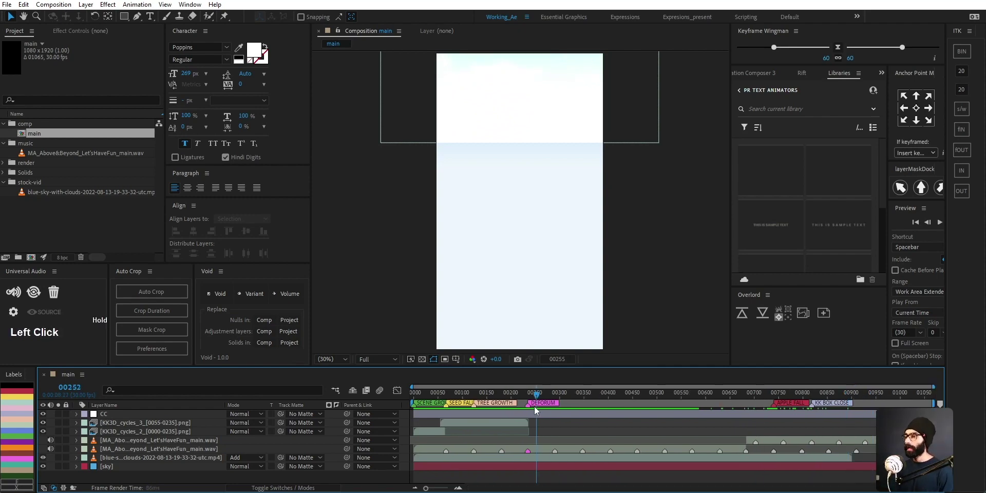
- Switch to the notes and check off "Growth of the center tree from seed" and "Final frame for Deforum input (overnight)"
key("alt+Tab")
key("alt+Tab")
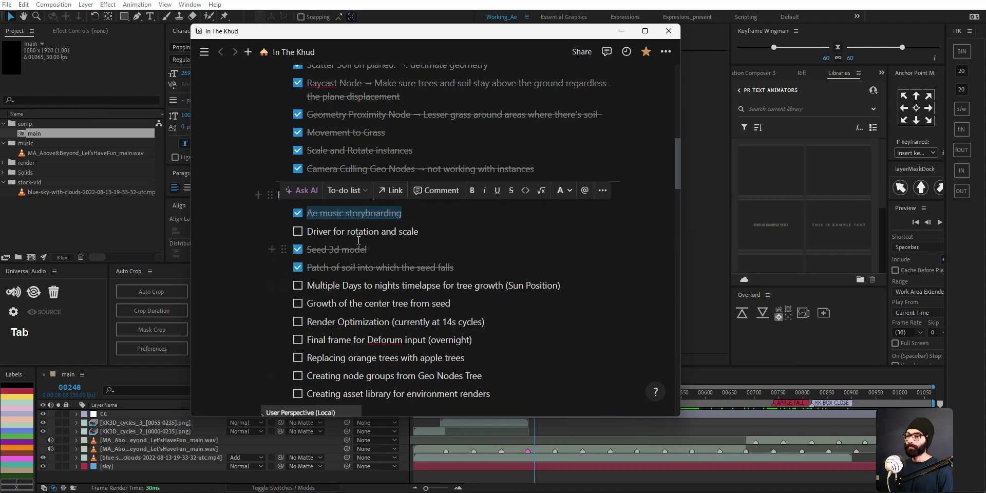
left_click(359, 239)
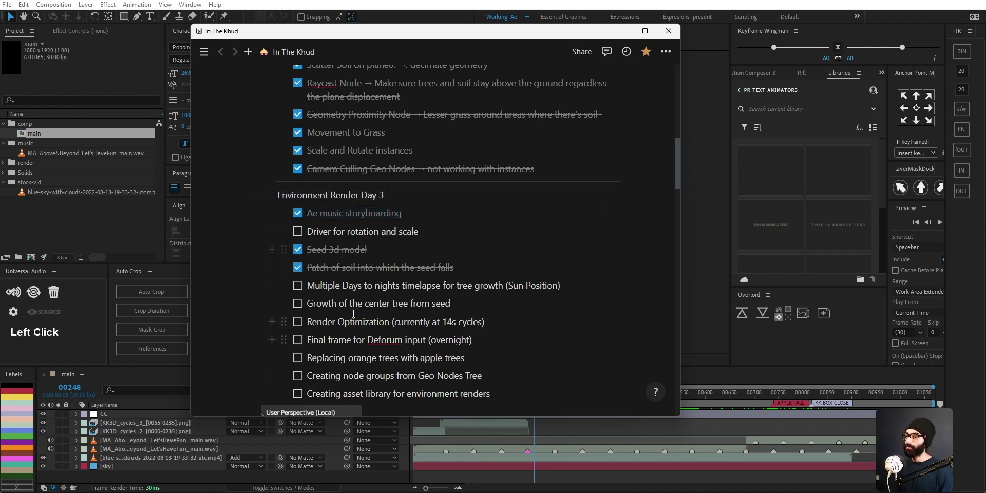
scroll(347, 329, "down", 2)
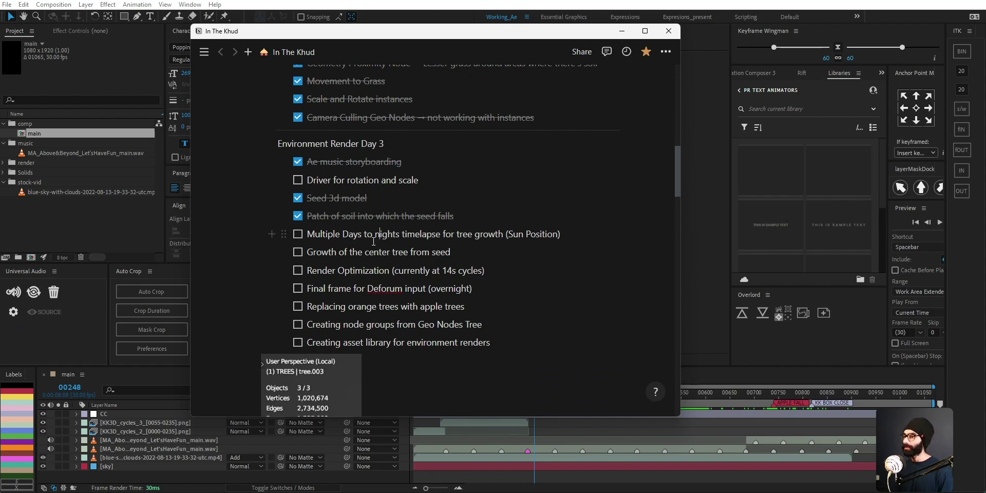
scroll(362, 244, "down", 2)
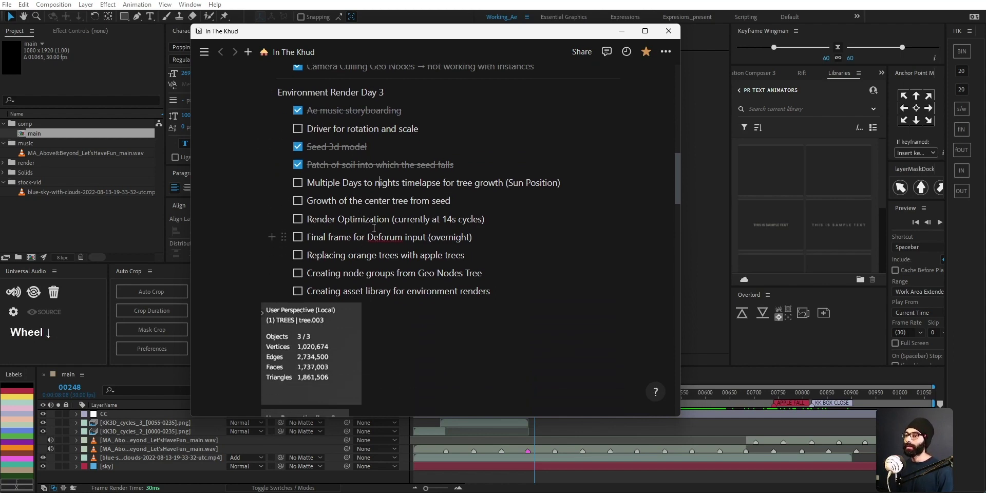
left_click(297, 200)
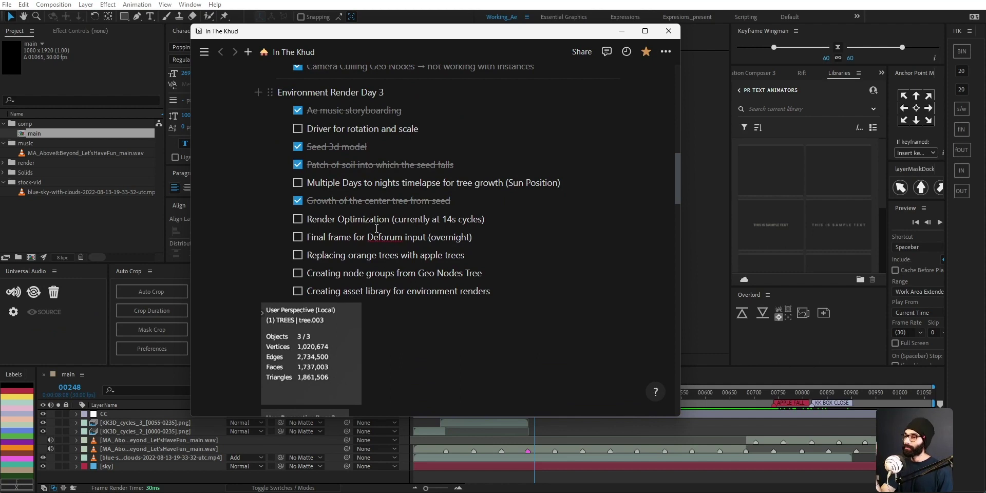
left_click(297, 237)
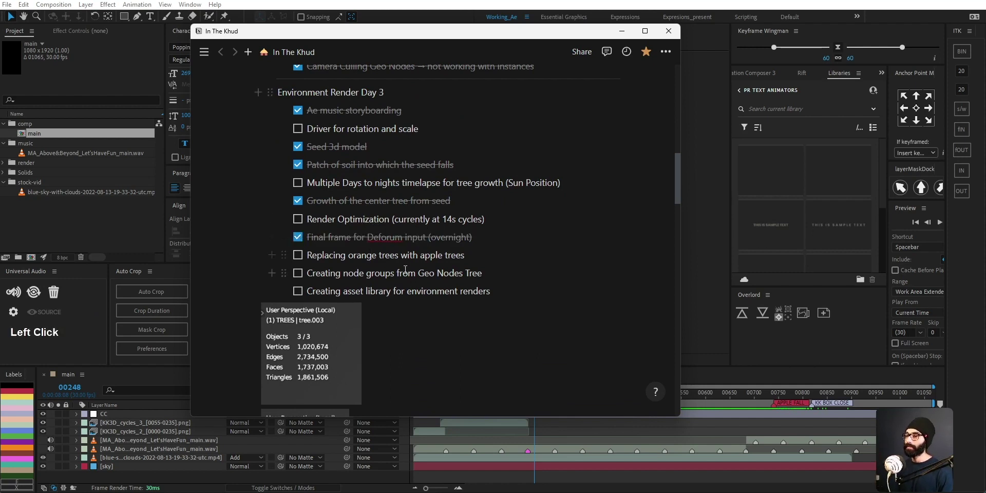
- Check off "Multiple Days to nights timelapse for tree growth (Sun Position)" and "Driver for rotation and scale" in the Day 3 list
scroll(384, 297, "up", 1)
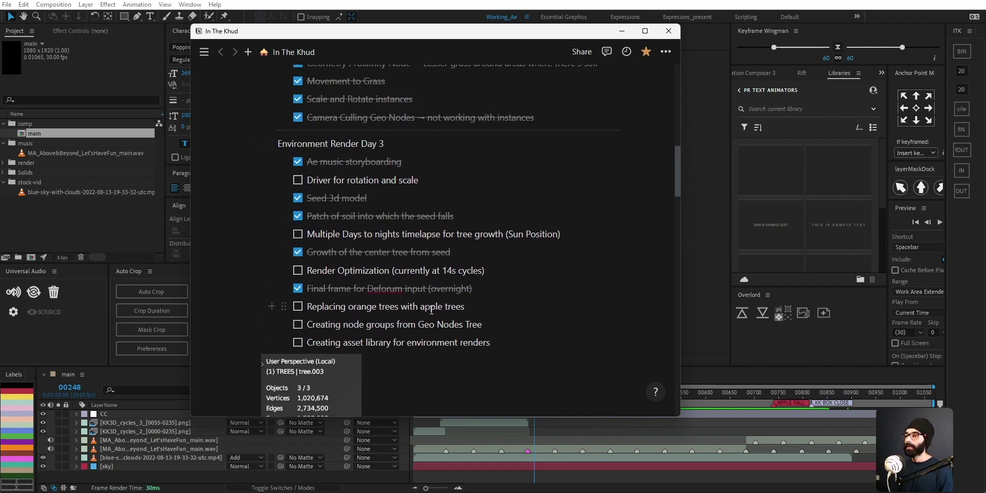
left_click(298, 234)
left_click(298, 180)
- Switch to Blender and scrub the animation back to frame 117, with a wider frame range shown in the Dope Sheet
key("alt+Tab")
key("Tab")
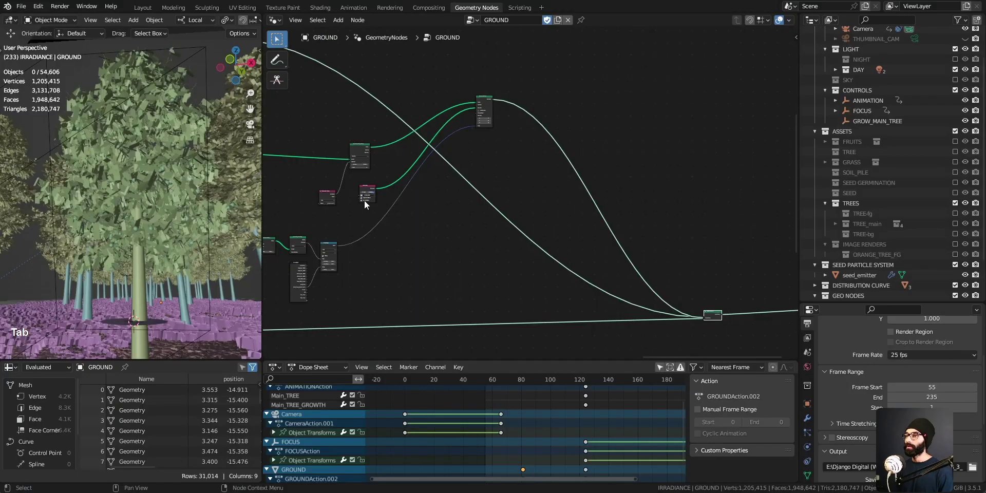
middle_click_drag(451, 257, 555, 248)
middle_click_drag(618, 423, 631, 424, "ctrl")
left_click_drag(618, 381, 574, 406)
middle_click_drag(593, 440, 536, 436, "ctrl")
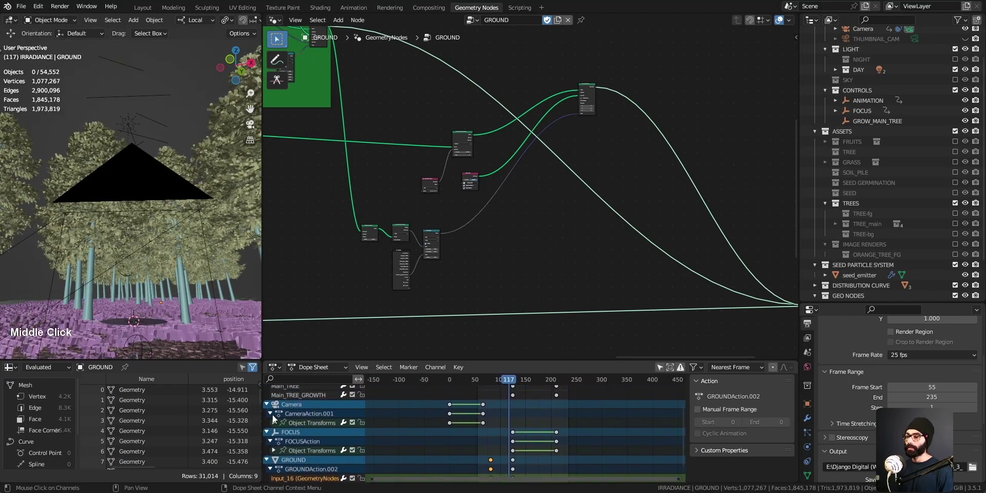
- Collapse the expanded channels in the Dope Sheet so each object shows as a single row under the summary
left_click(267, 405)
scroll(268, 410, "up", 3)
left_click(267, 400)
middle_click_drag(172, 178, 181, 181)
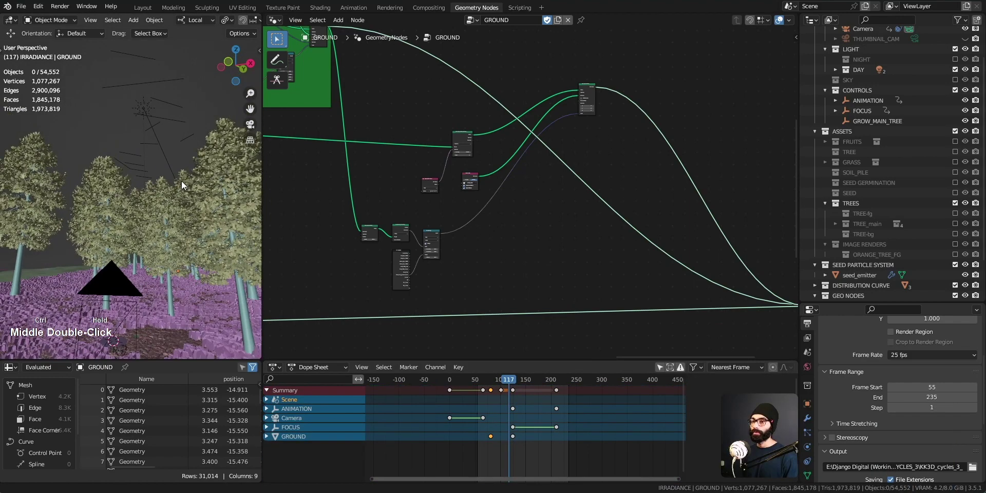
- Examine the overall layout of the GROUND geometry node tree and its colored frames, ending around the branches at its start
middle_click_drag(525, 280, 760, 320)
scroll(421, 154, "down", 6)
middle_click_drag(421, 154, 603, 185)
scroll(478, 222, "down", 2)
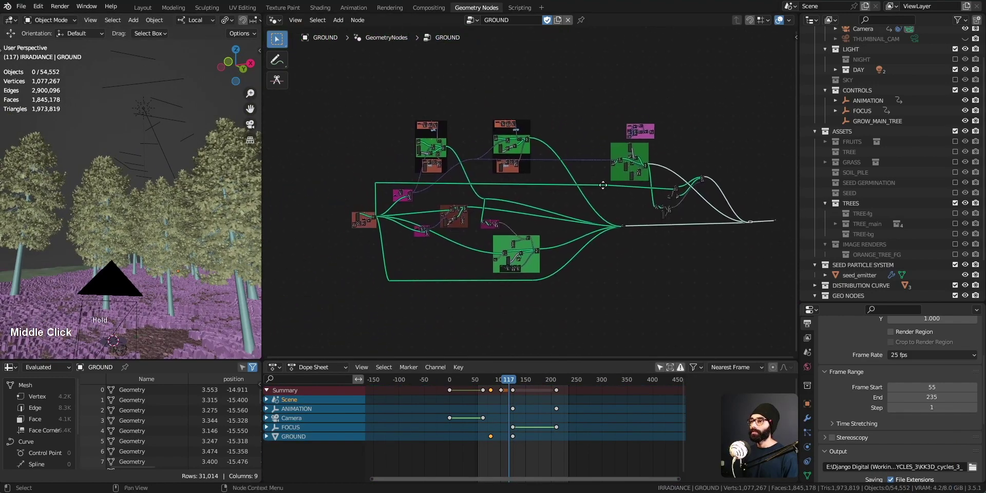
scroll(515, 204, "up", 2)
middle_click_drag(569, 220, 502, 245)
middle_click_drag(579, 179, 558, 163, "ctrl")
middle_click_drag(550, 175, 583, 174, "ctrl")
middle_click_drag(552, 229, 631, 236)
middle_click_drag(390, 182, 545, 226)
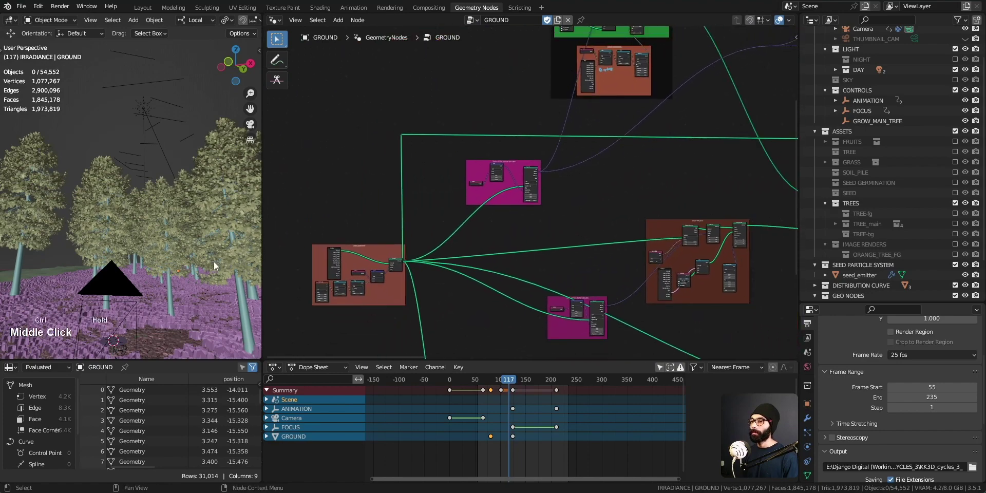
- Show the GROUND object's modifier inputs and preview the whole environment in Rendered shading, returning to Solid shading
middle_click_drag(214, 261, 190, 251, "ctrl")
left_click(809, 418)
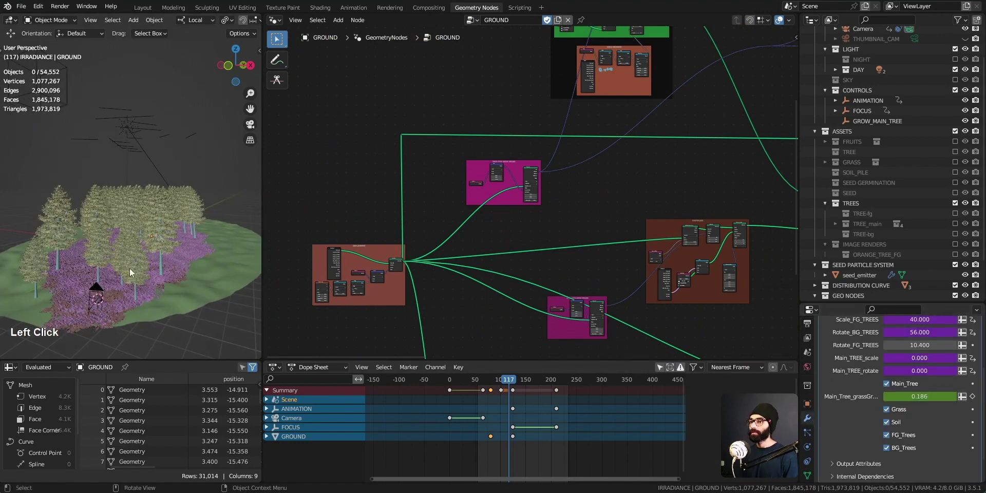
middle_click_drag(114, 276, 105, 282)
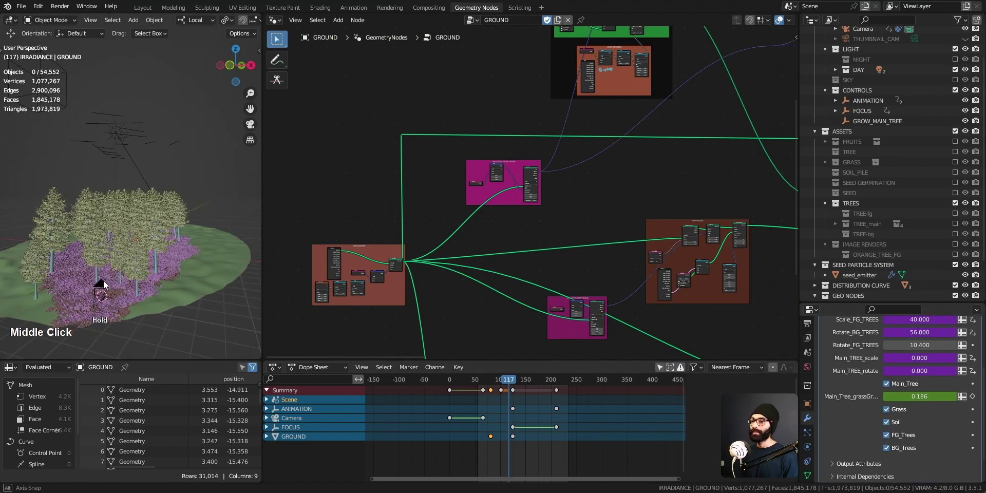
middle_click_drag(180, 263, 196, 247, "shift")
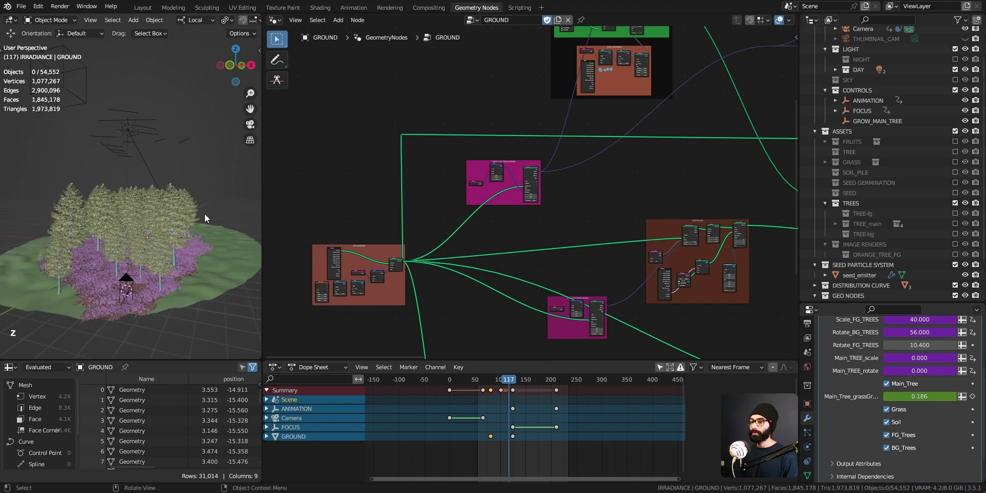
key("z")
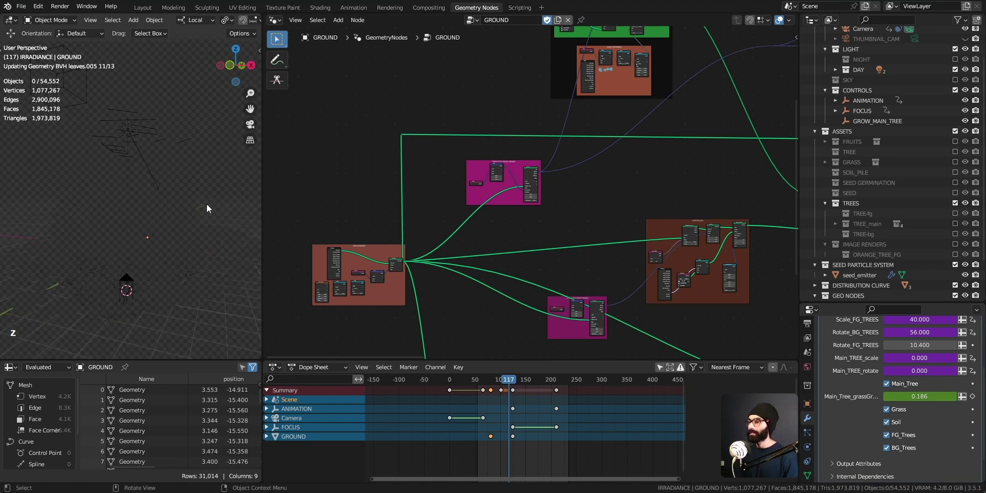
key("z")
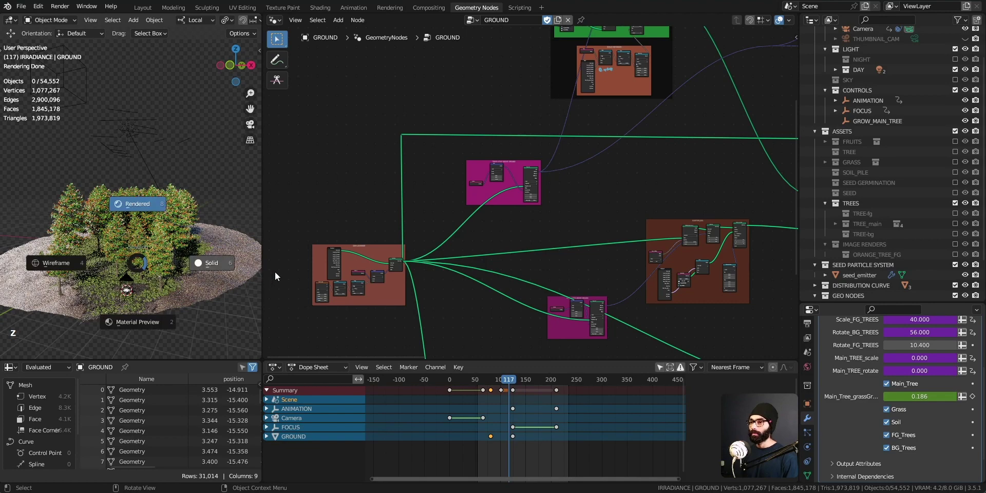
left_click(206, 262)
- Render frame 117 and inspect the whole image of trees, grass and soil
key("F12")
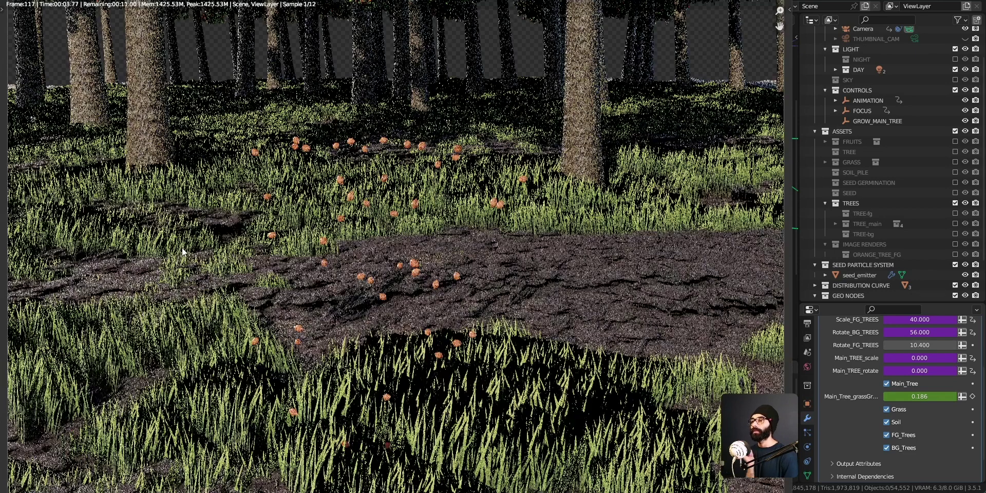
scroll(321, 294, "down", 4)
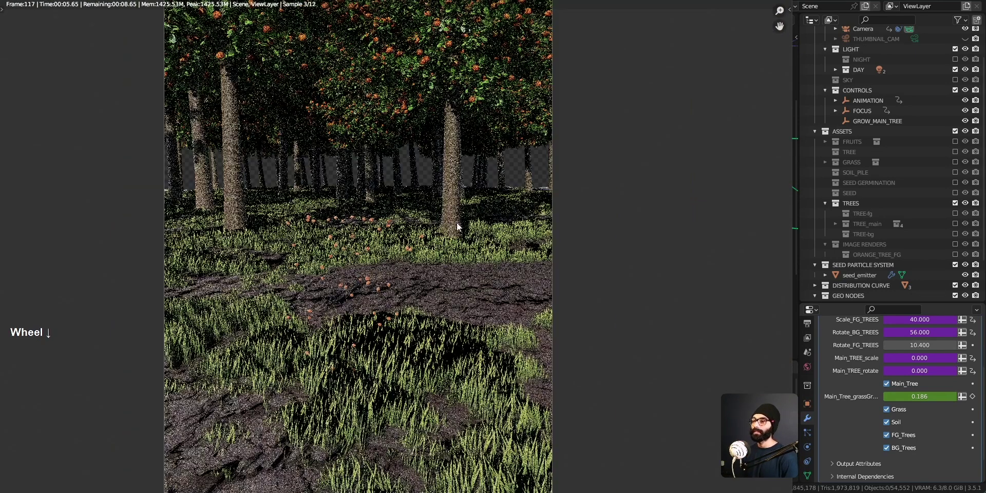
scroll(330, 273, "down", 2)
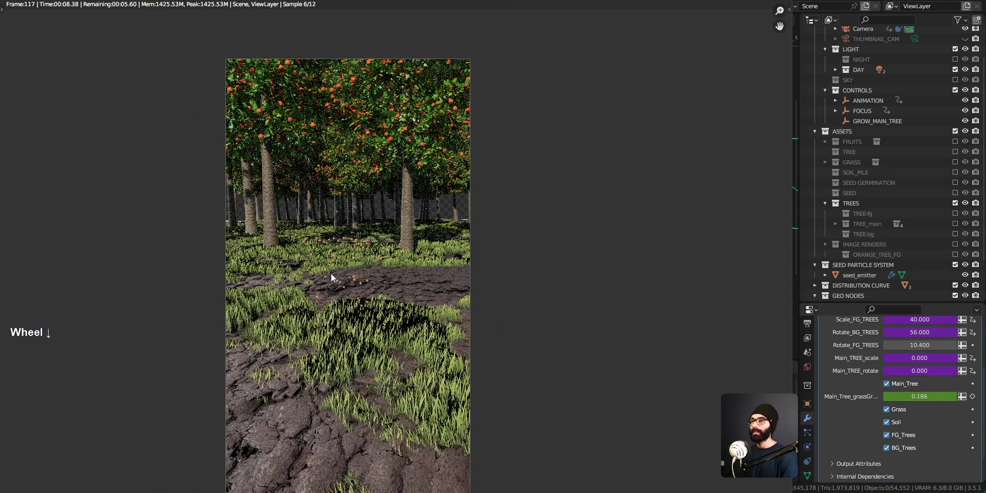
scroll(331, 273, "up", 1)
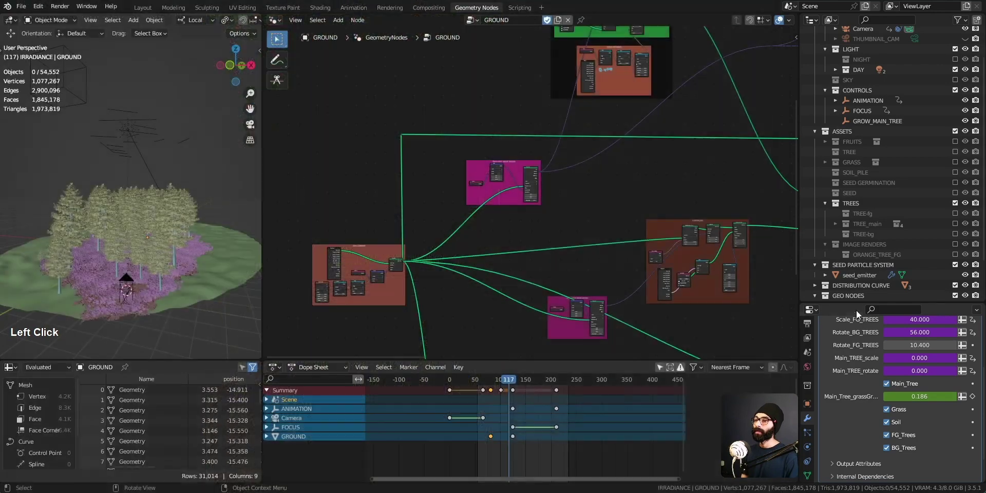
- Widen the 3D viewport at the node editor's expense and frame the entire ground with its trees
middle_click_drag(598, 237, 572, 299)
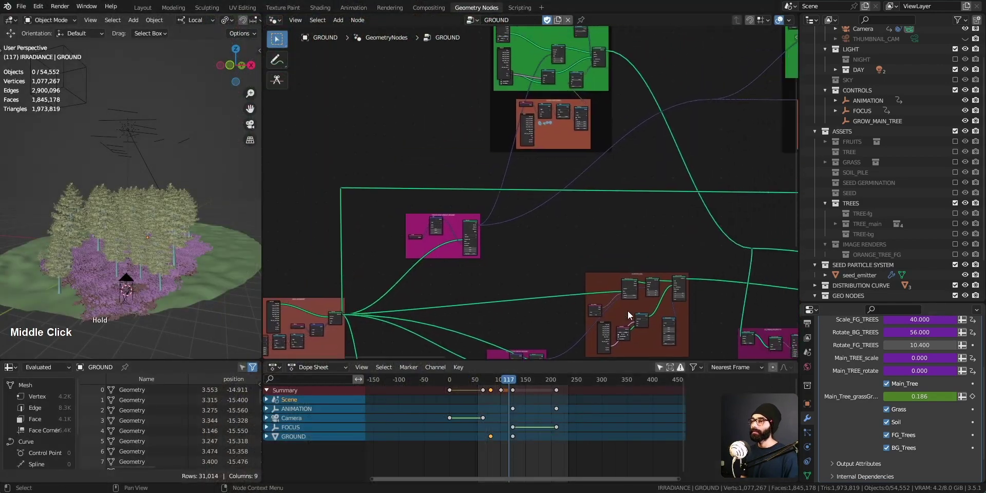
scroll(899, 401, "down", 2)
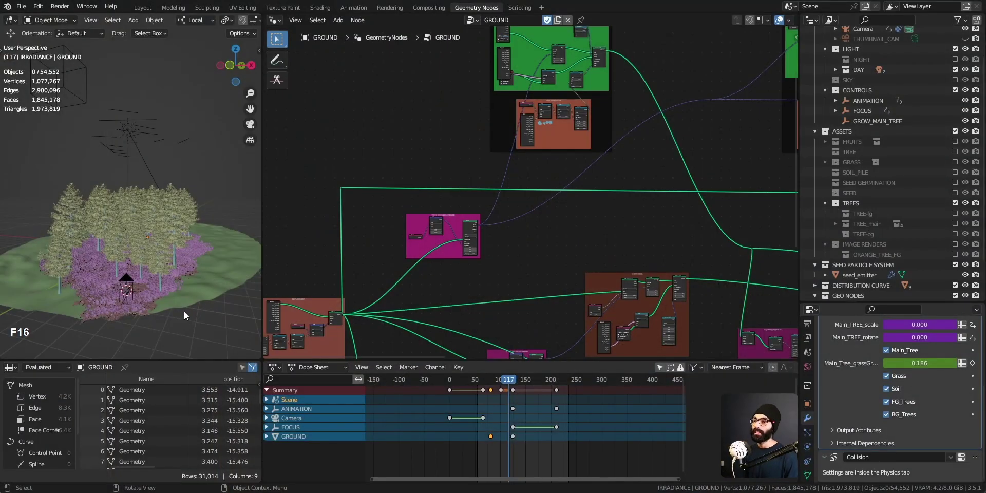
middle_click_drag(545, 231, 456, 246)
middle_click_drag(48, 282, 31, 281)
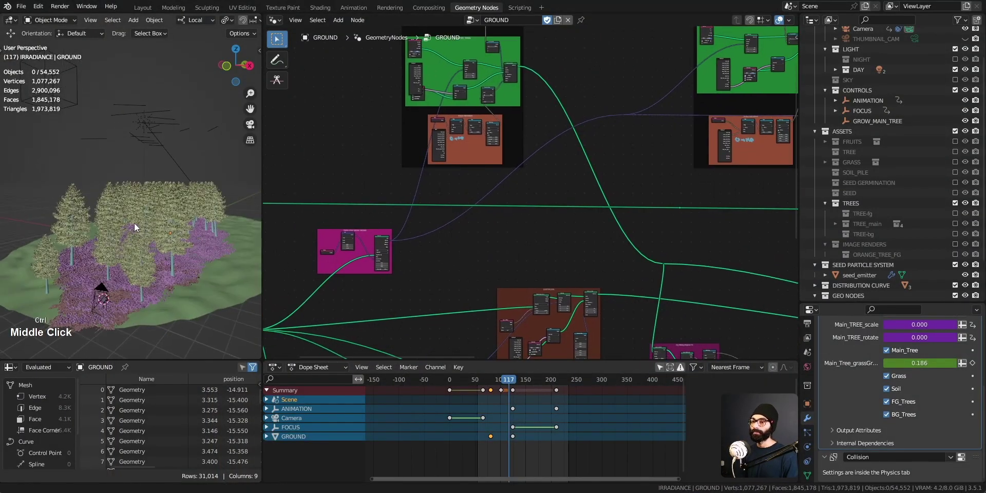
middle_click_drag(133, 224, 139, 257, "ctrl")
left_click_drag(264, 262, 458, 262)
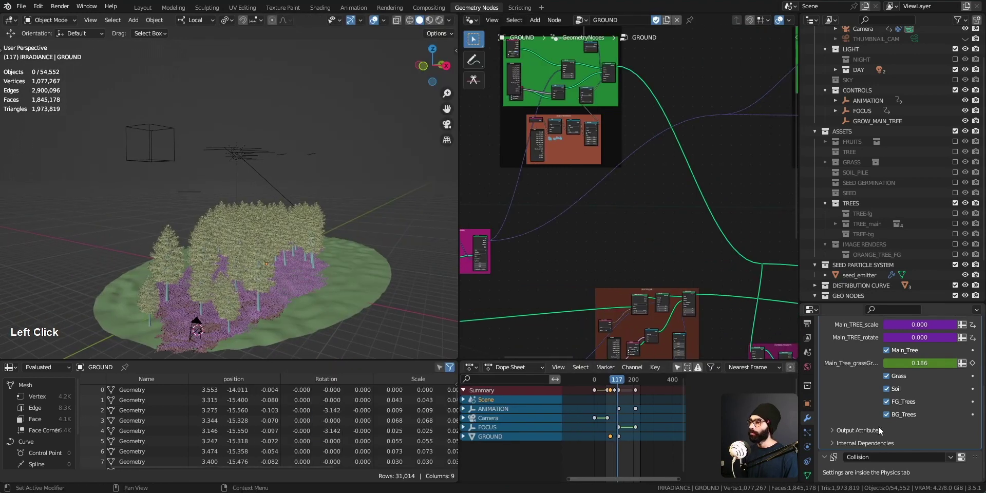
- Toggle BG_Trees off and on, and disable Main_Tree, Grass, Soil and FG_Trees to isolate the background trees
left_click(887, 413)
left_click(886, 414)
left_click(886, 414)
left_click(887, 414)
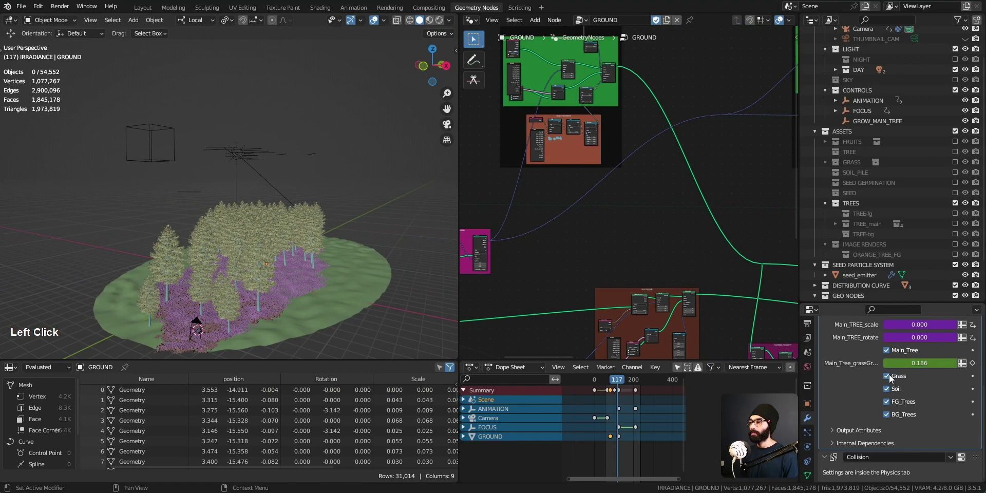
left_click_drag(889, 378, 890, 404)
scroll(880, 364, "up", 2)
middle_click_drag(297, 204, 98, 181)
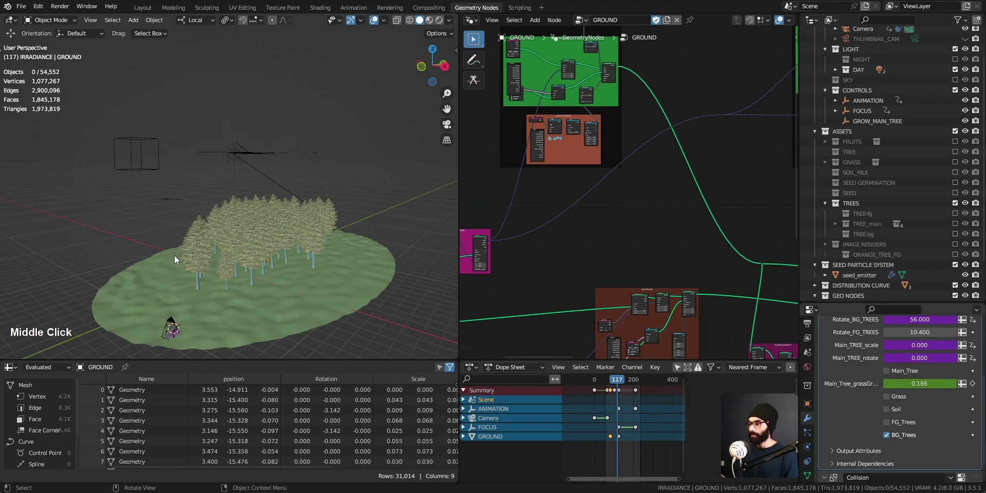
- Enable FG_Trees, Soil, Grass and Main_Tree one after another, toggling Soil and Grass repeatedly to compare their effect
left_click(887, 422)
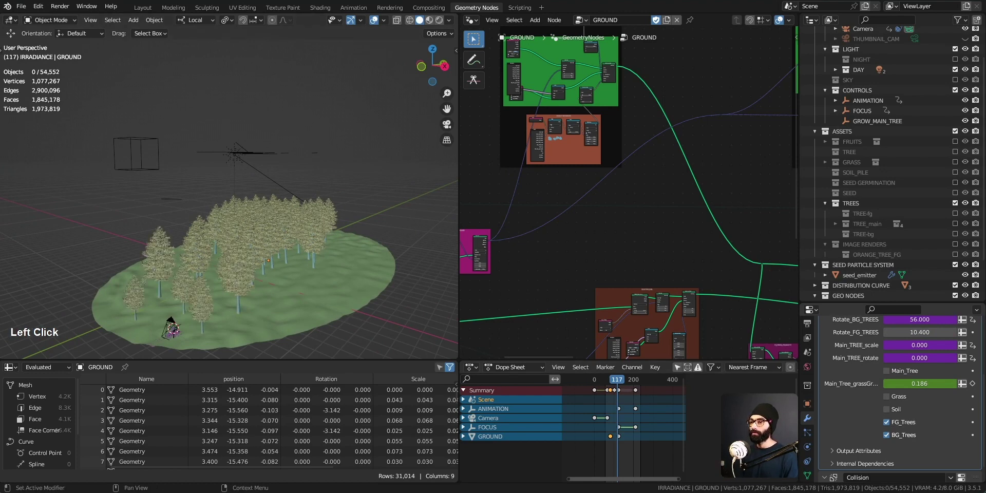
left_click(886, 409)
double_click(887, 409)
double_click(886, 410)
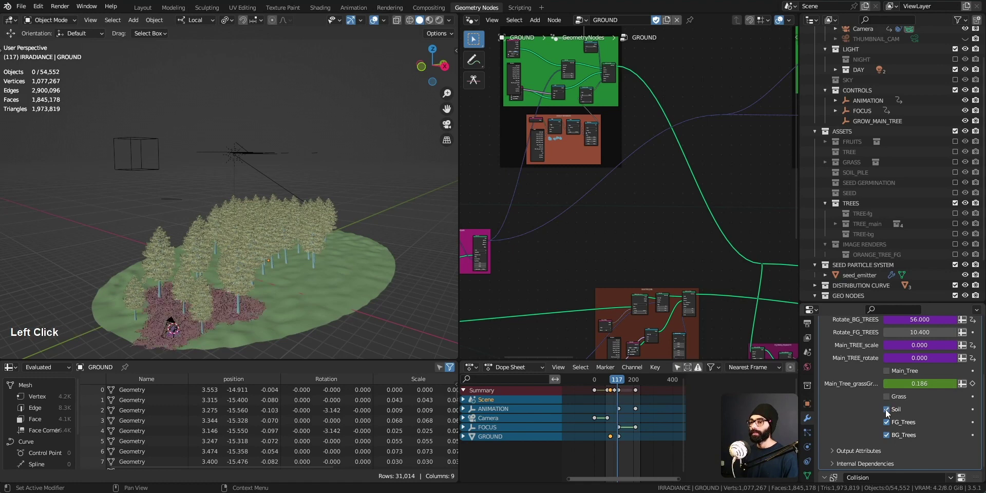
left_click(885, 398)
double_click(886, 398)
double_click(886, 399)
left_click(885, 398)
left_click(885, 399)
left_click(887, 370)
- Scrub through frame 175 to frame 194 and examine the main tree's growth near the camera
left_click_drag(624, 378, 627, 381)
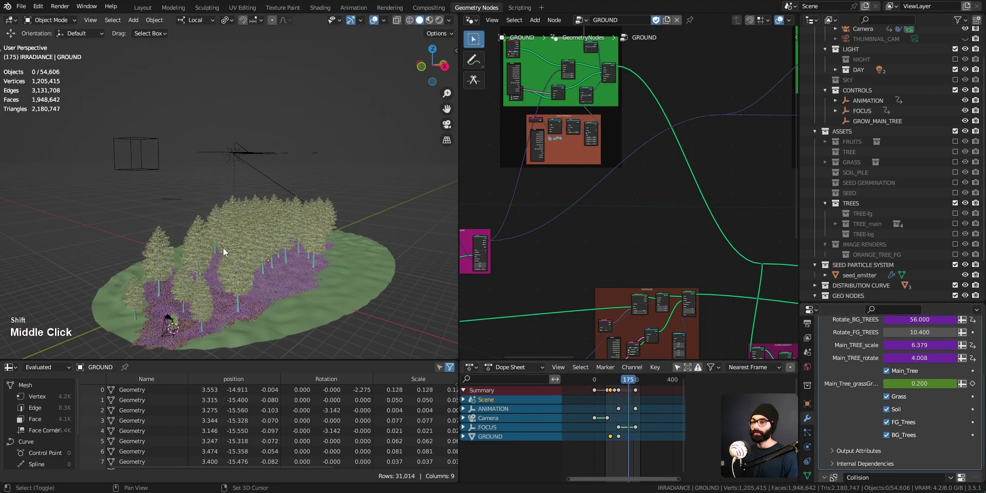
middle_click_drag(220, 263, 230, 227, "shift")
middle_click_drag(213, 321, 256, 274, "ctrl")
left_click_drag(629, 381, 637, 395)
middle_click_drag(242, 260, 303, 255)
scroll(304, 257, "down", 2)
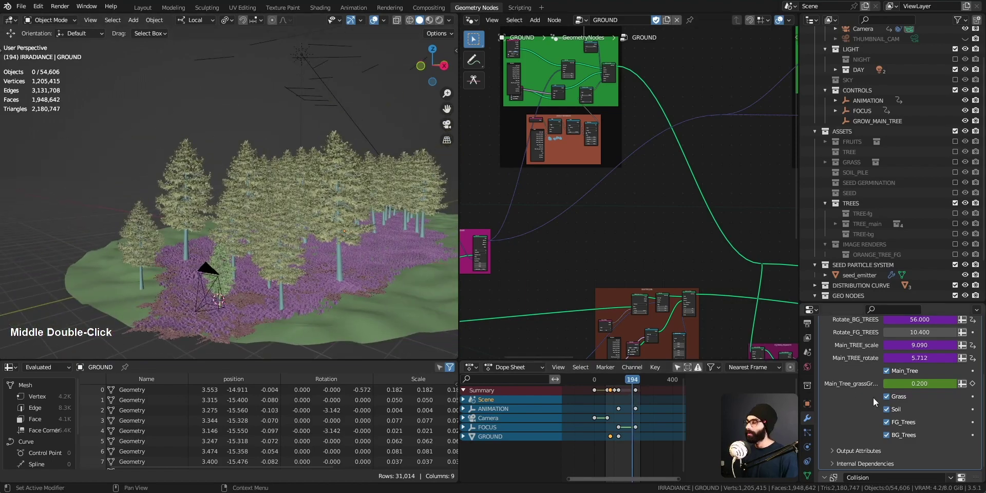
- Disable Main_Tree, Grass, Soil and FG_Trees in the GROUND modifier, leaving only BG_Trees enabled
left_click(886, 371)
left_click(886, 397)
left_click(886, 409)
left_click(887, 422)
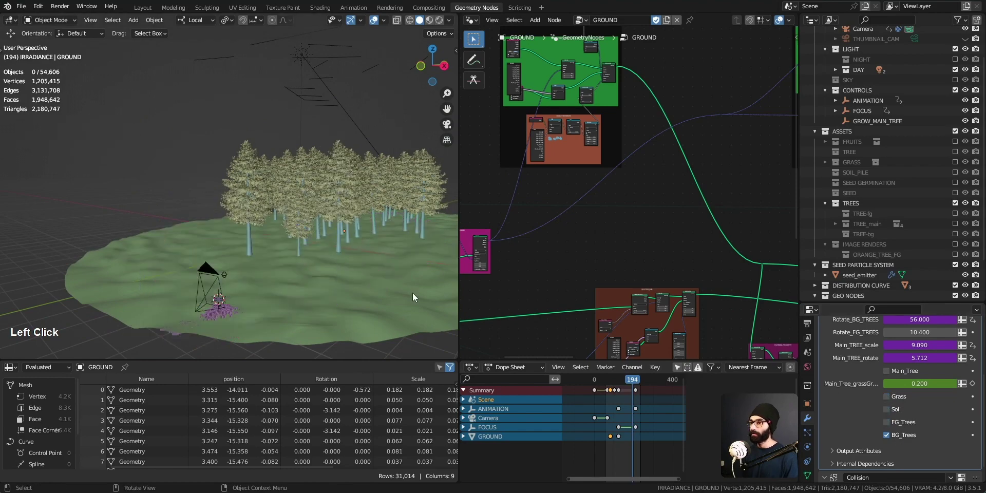
- Render frame 194 with only the background trees and inspect the image from the treetops down to the bare ground
key("F12")
scroll(411, 291, "down", 1)
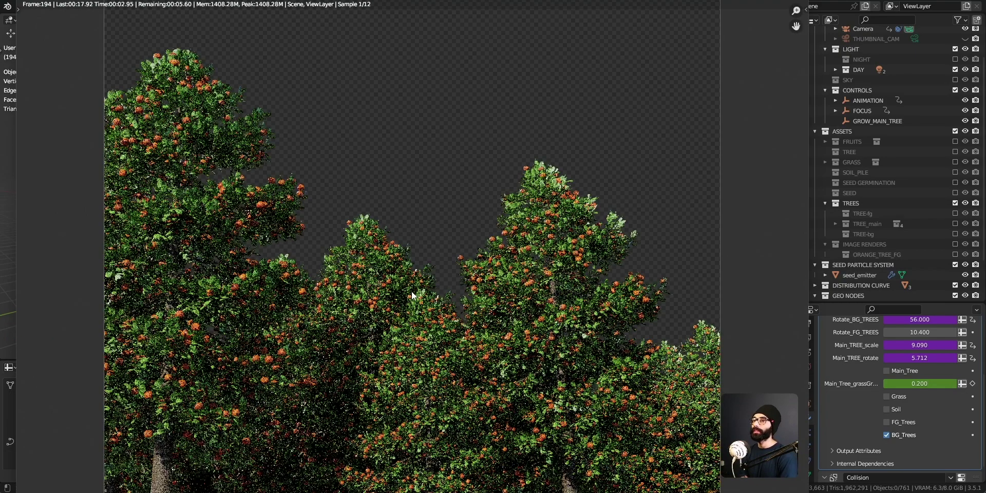
left_click_drag(229, 0, 229, 5)
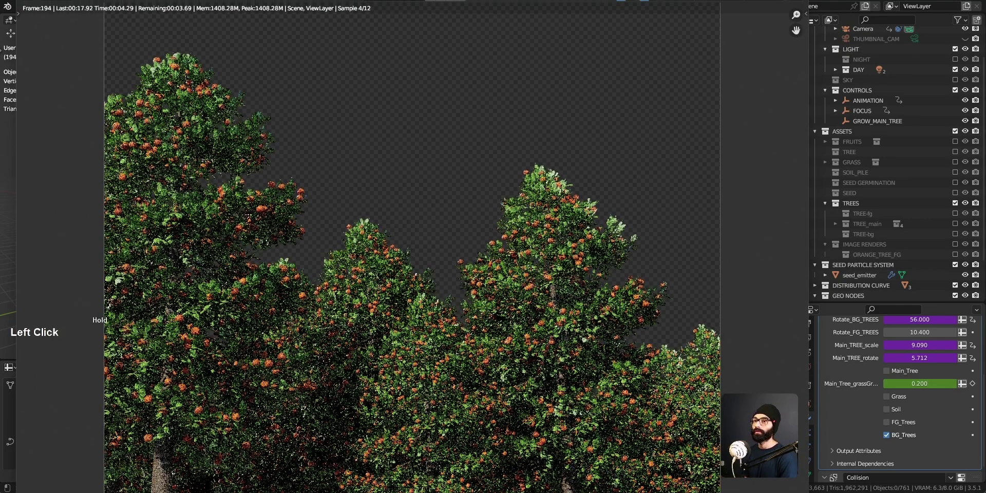
scroll(228, 207, "down", 2)
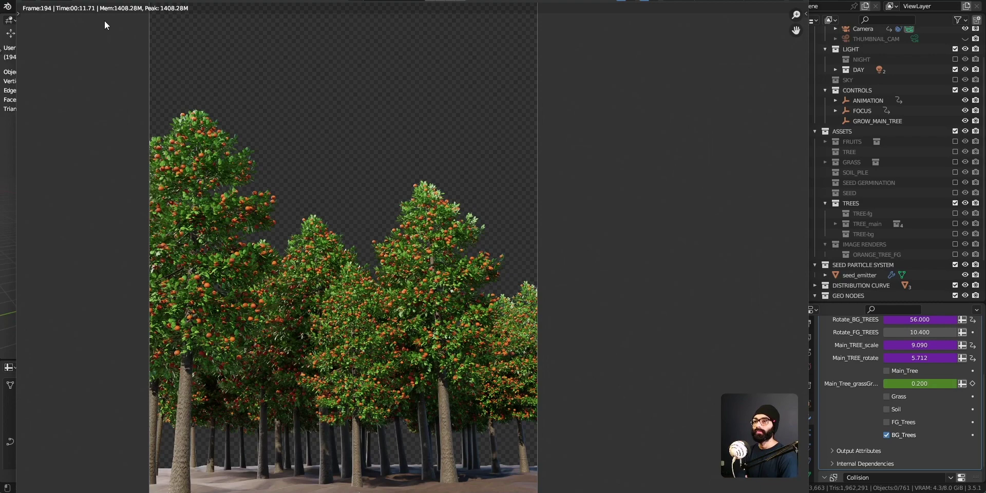
scroll(431, 319, "down", 2)
middle_click_drag(431, 333, 472, 281)
scroll(426, 289, "up", 5)
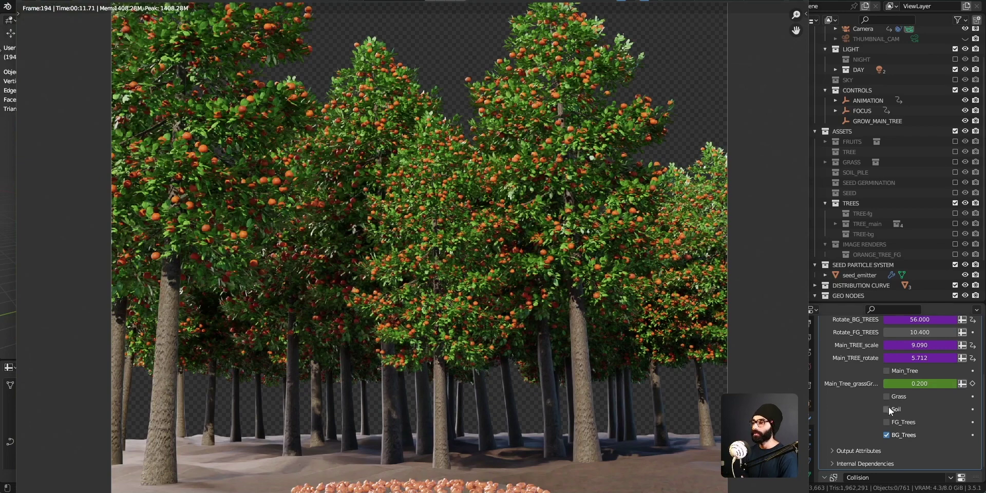
scroll(518, 321, "down", 2)
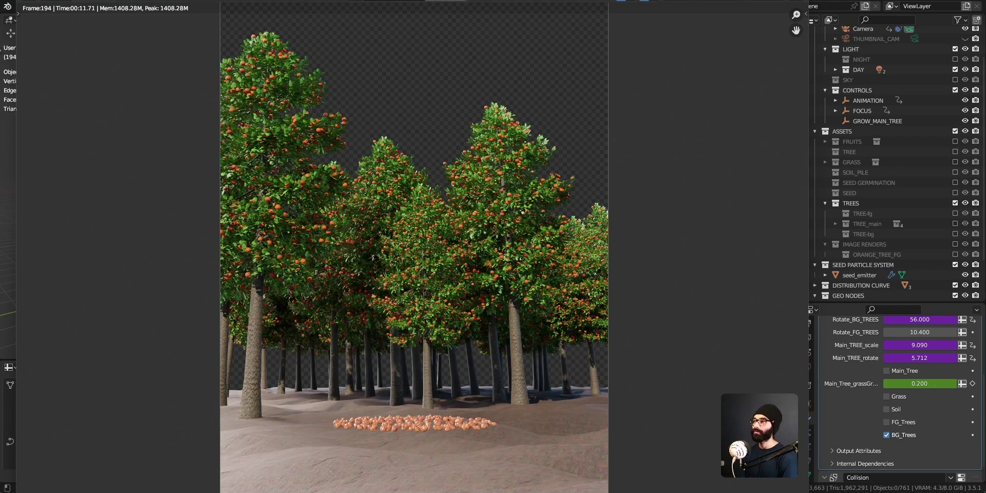
- Return from the render to the main window and re-enable FG_Trees and Soil in the GROUND modifier
left_click(899, 370)
scroll(888, 377, "up", 4)
scroll(848, 438, "down", 3)
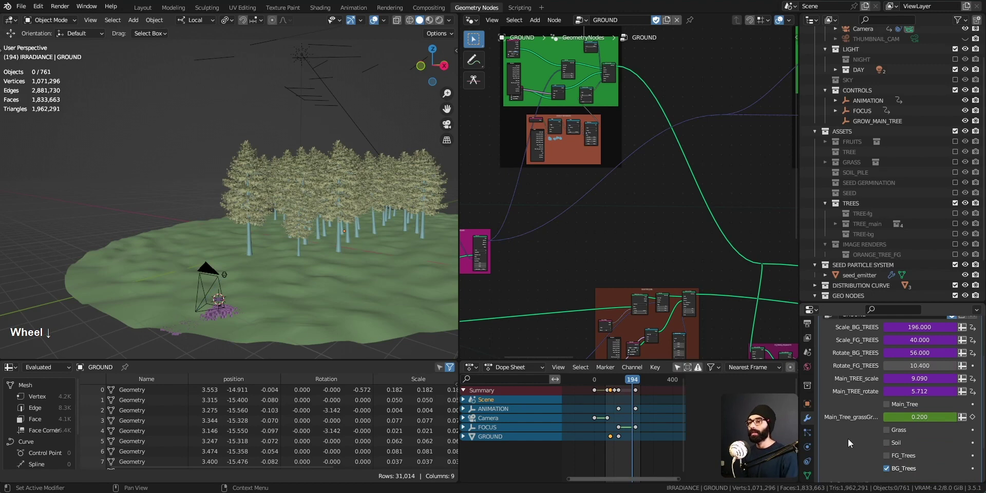
middle_click_drag(285, 267, 353, 298)
scroll(908, 425, "down", 1)
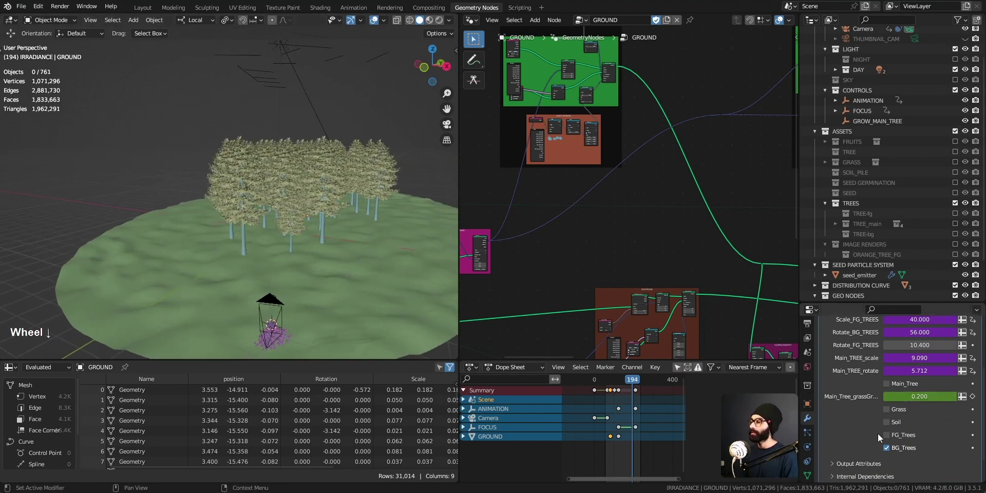
scroll(216, 199, "down", 3)
middle_click_drag(578, 239, 685, 232)
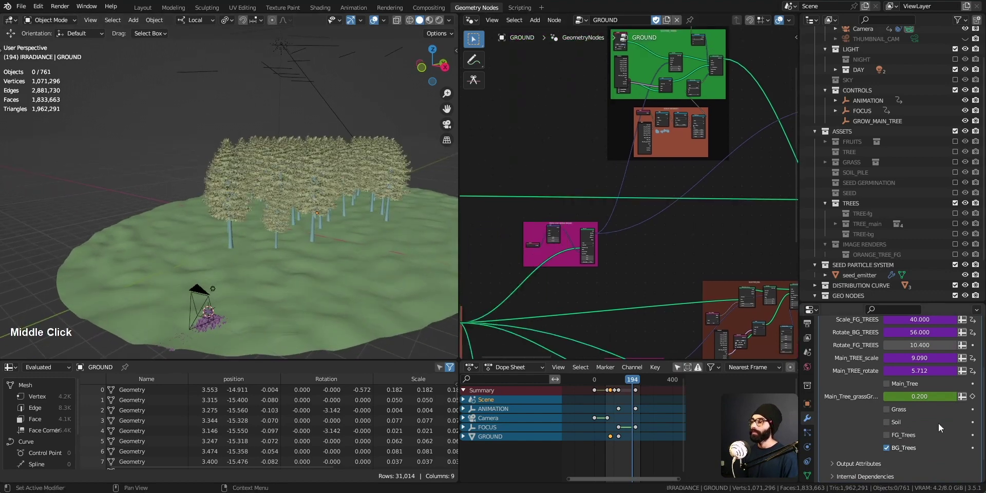
left_click(886, 435)
left_click(886, 422)
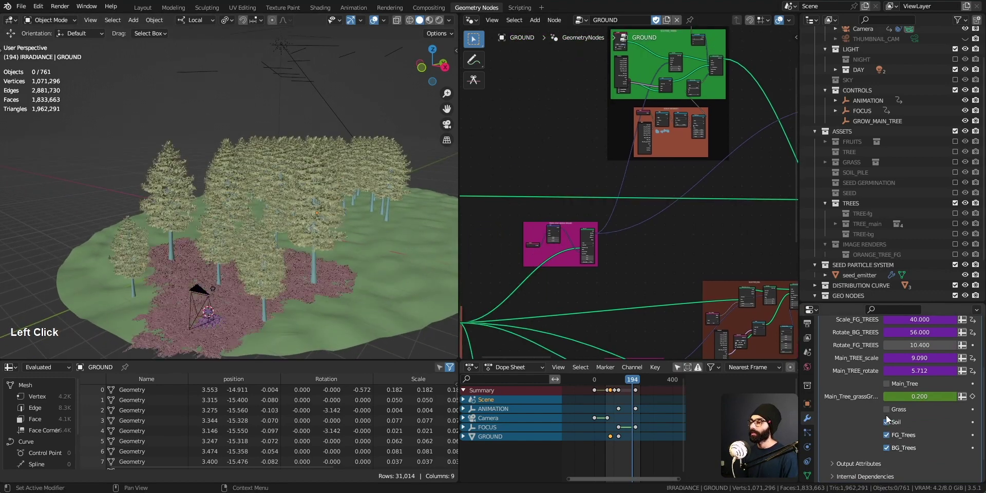
- Re-enable Grass and Main_Tree in the GROUND modifier
left_click(886, 409)
left_click(886, 383)
- Look over the GROUND node network and examine how its grass, soil and tree frames are connected
middle_click_drag(575, 127, 689, 173)
scroll(688, 173, "down", 6)
middle_click_drag(679, 82, 669, 103)
scroll(688, 113, "down", 3)
middle_click_drag(724, 135, 667, 91)
middle_click_drag(667, 91, 671, 240, "ctrl")
mouse_move(635, 122)
middle_mouse_down("ctrl")
mouse_move(637, 219)
mouse_move(624, 279)
mouse_move(647, 125)
middle_mouse_up("ctrl")
middle_click_drag(629, 190, 654, 169)
middle_click_drag(657, 226, 652, 45)
middle_click_drag(642, 126, 655, 205, "ctrl")
middle_click_drag(659, 202, 685, 216)
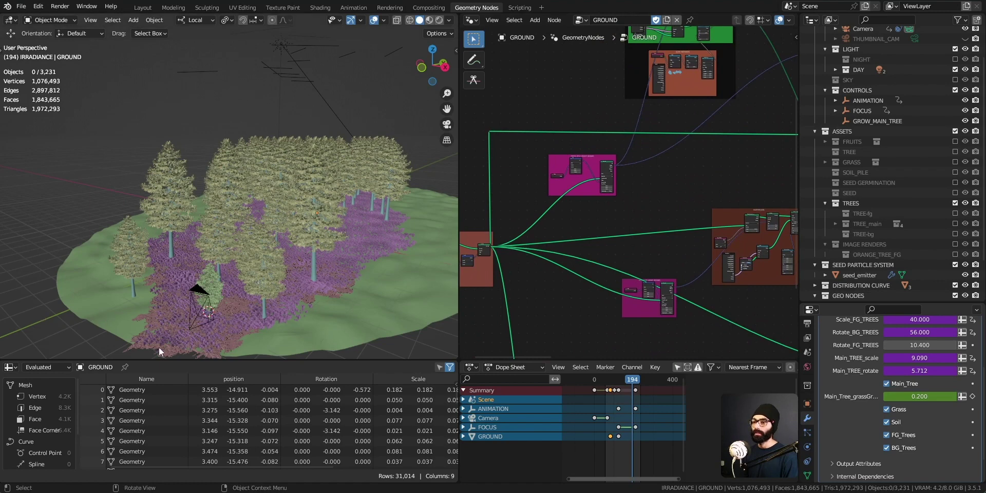
- Show the GROUND instances in the spreadsheet, check the scene statistics with the objects selected, and deselect everything
scroll(51, 415, "down", 2)
left_click(326, 334)
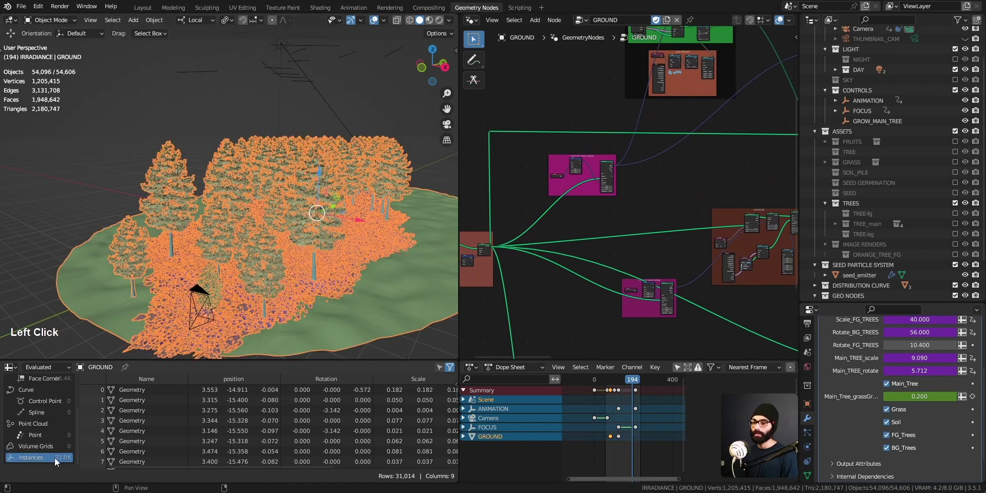
middle_click_drag(561, 265, 628, 81)
scroll(667, 267, "down", 8)
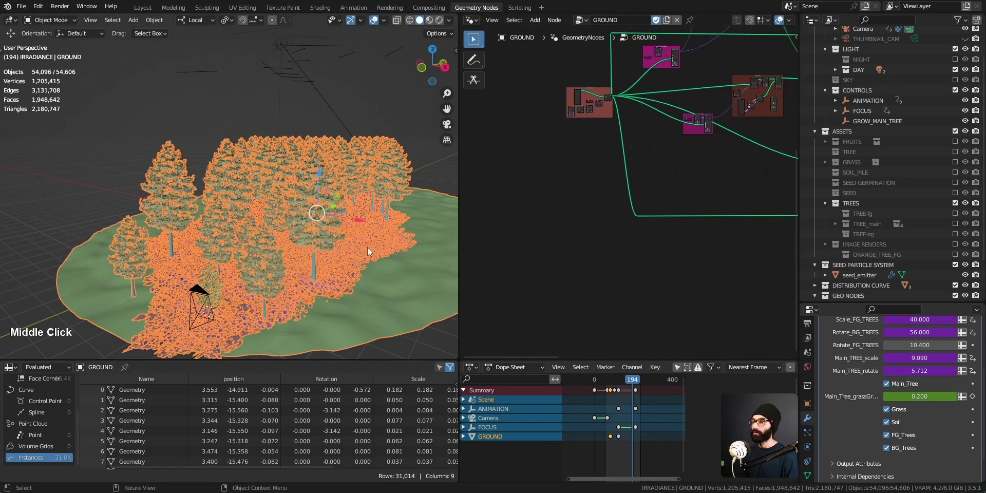
middle_click_drag(355, 230, 308, 211)
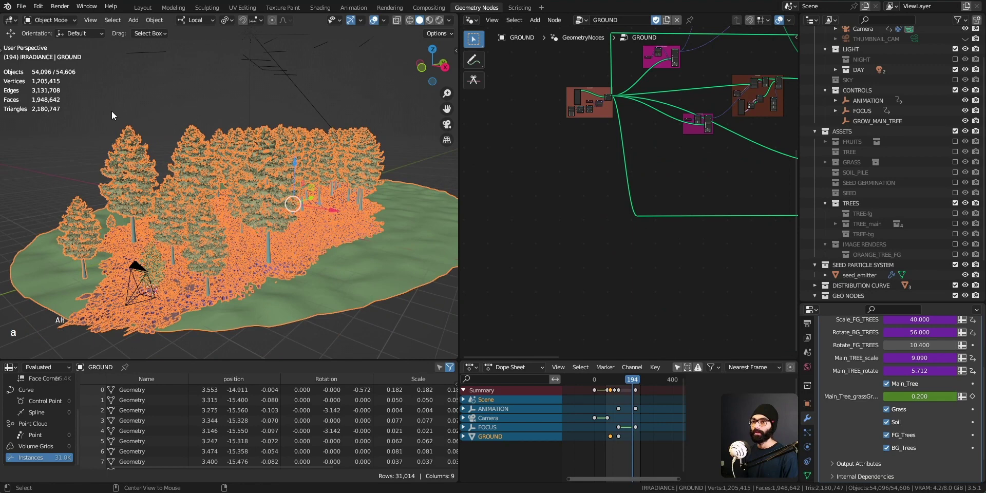
key("a")
key("a")
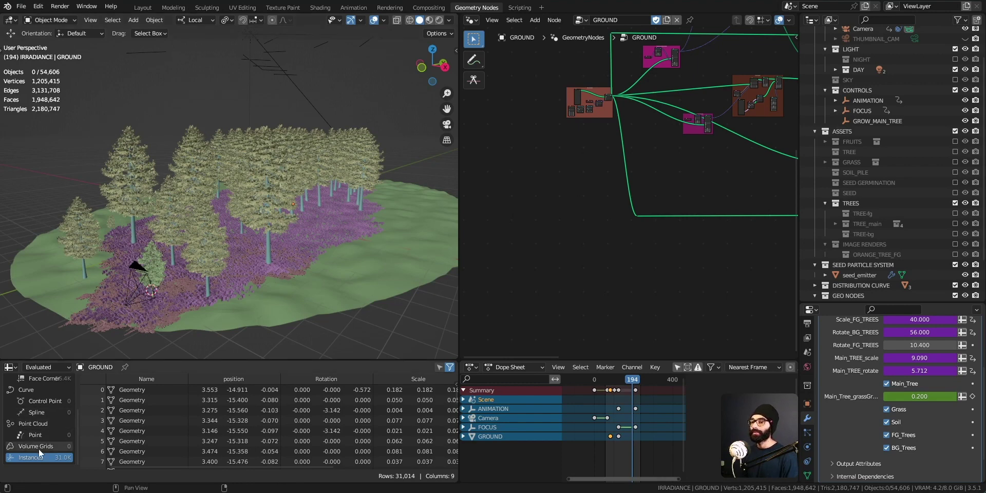
middle_click_drag(214, 196, 166, 135)
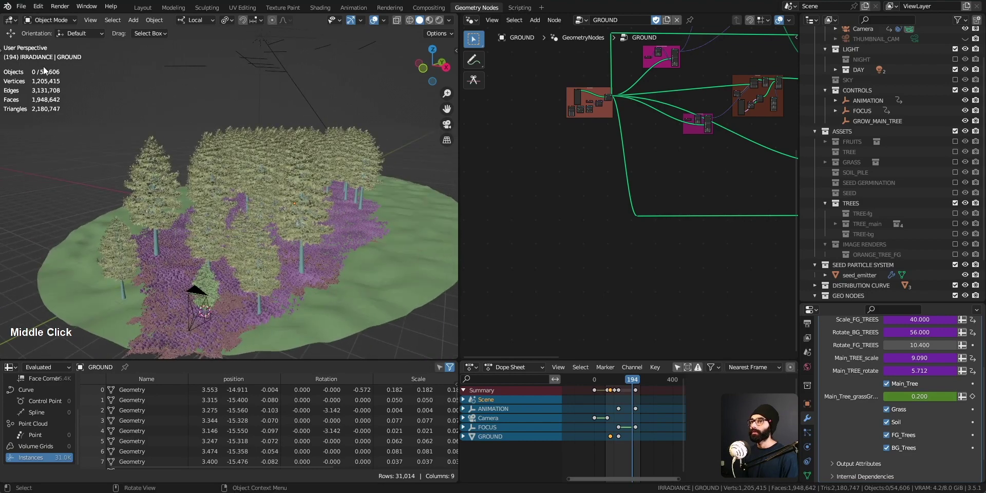
- Widen the node editor and reposition the Group Input node that feeds the grass Switch node
middle_click_drag(724, 263, 665, 308)
middle_click_drag(673, 306, 721, 251, "ctrl")
middle_click_drag(722, 250, 648, 197)
middle_click_drag(629, 155, 624, 114, "ctrl")
middle_click_drag(677, 195, 678, 244, "ctrl")
middle_click_drag(678, 244, 599, 259)
left_click_drag(660, 141, 669, 140)
left_click_drag(458, 212, 253, 212)
middle_click_drag(565, 264, 588, 256)
middle_click_drag(588, 256, 587, 298, "ctrl")
left_click_drag(357, 167, 525, 94)
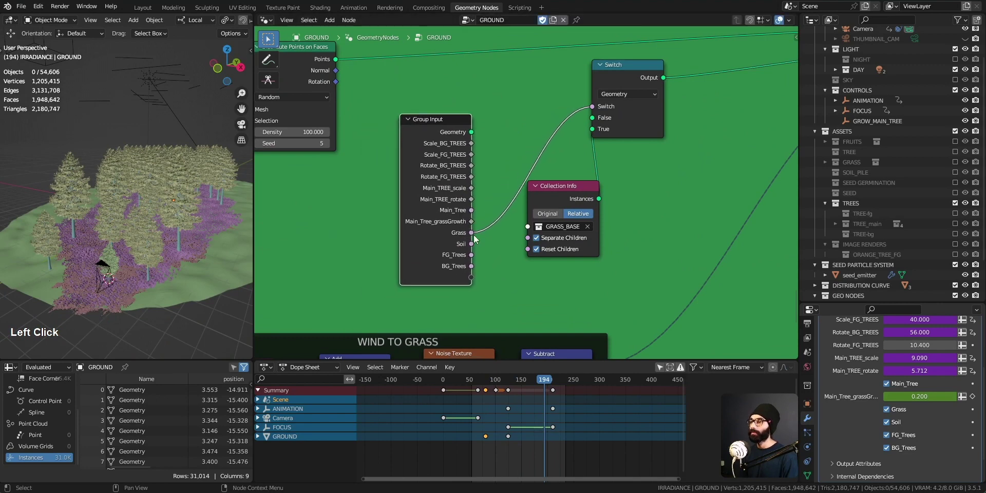
- Move the GRASS_BASE Collection Info node further below the Switch node and inspect the Switch's connections
left_click_drag(562, 192, 610, 222)
middle_click_drag(647, 165, 588, 209)
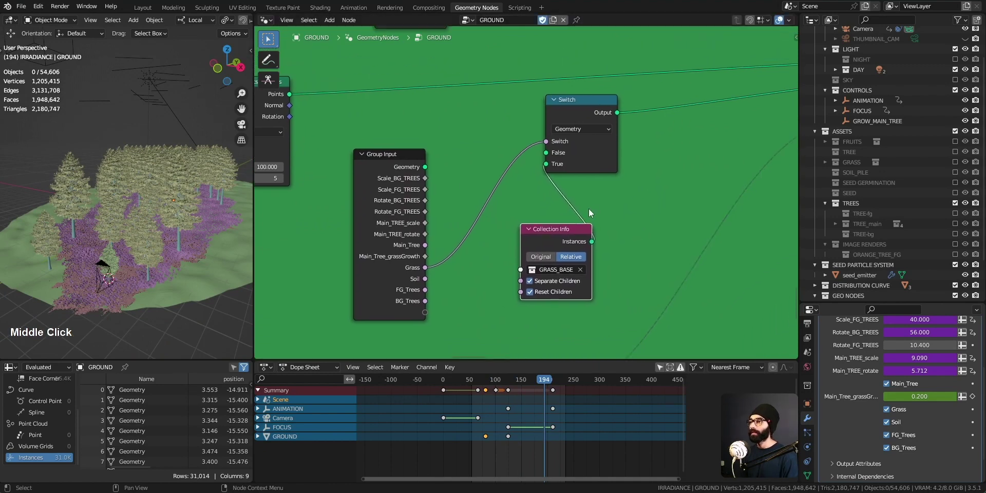
scroll(655, 223, "down", 3)
middle_click_drag(718, 157, 625, 190)
middle_click_drag(744, 131, 709, 140)
mouse_move(698, 121)
left_mouse_down()
mouse_move(693, 96)
mouse_move(698, 107)
left_mouse_up()
middle_click_drag(494, 221, 556, 211)
scroll(556, 212, "up", 4)
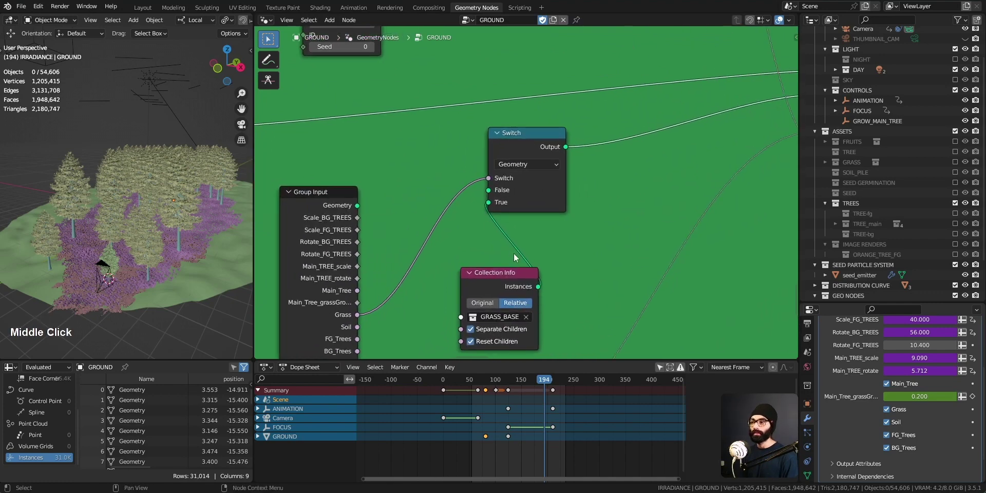
- Toggle Grass off and on repeatedly in the GROUND modifier to compare the scene with and without it
left_click(889, 413)
left_click(888, 413)
left_click(889, 413)
left_click(889, 413)
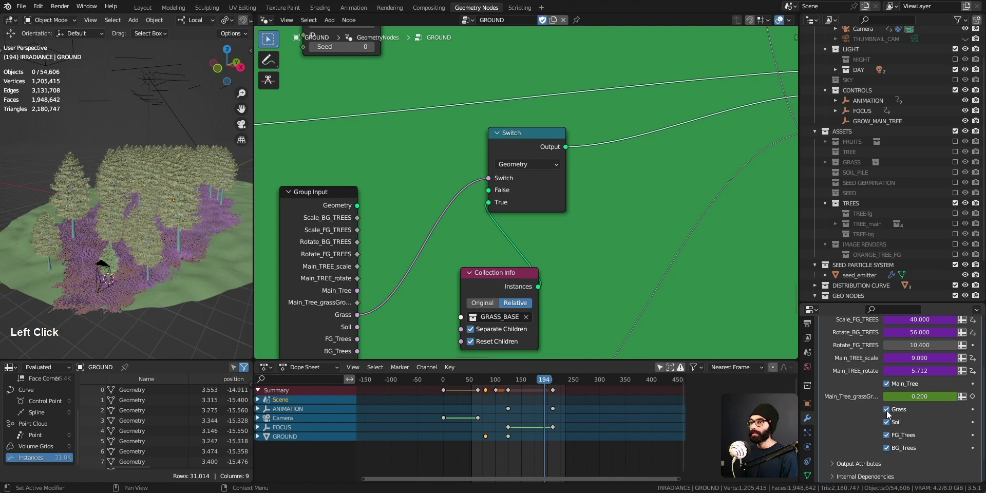
left_click(886, 411)
left_click(886, 411)
left_click(889, 413)
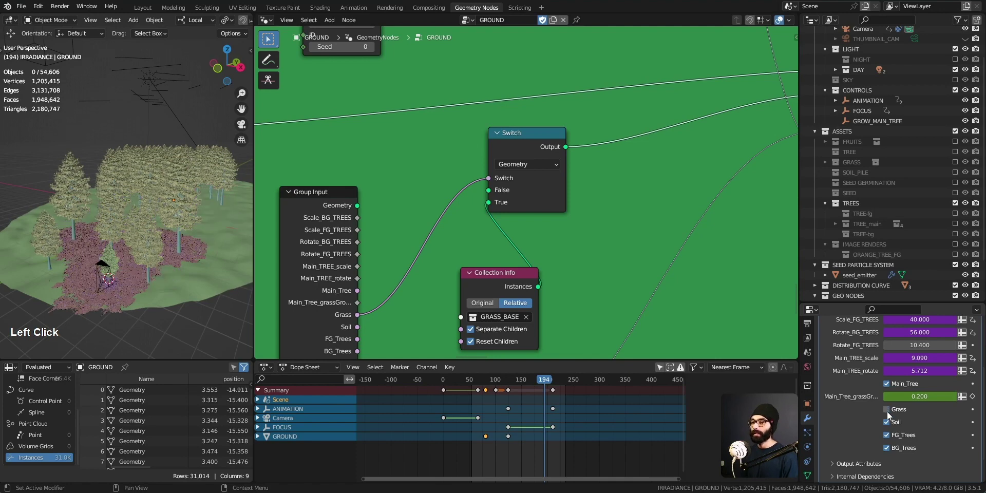
left_click(887, 411)
left_click(887, 411)
left_click(887, 411)
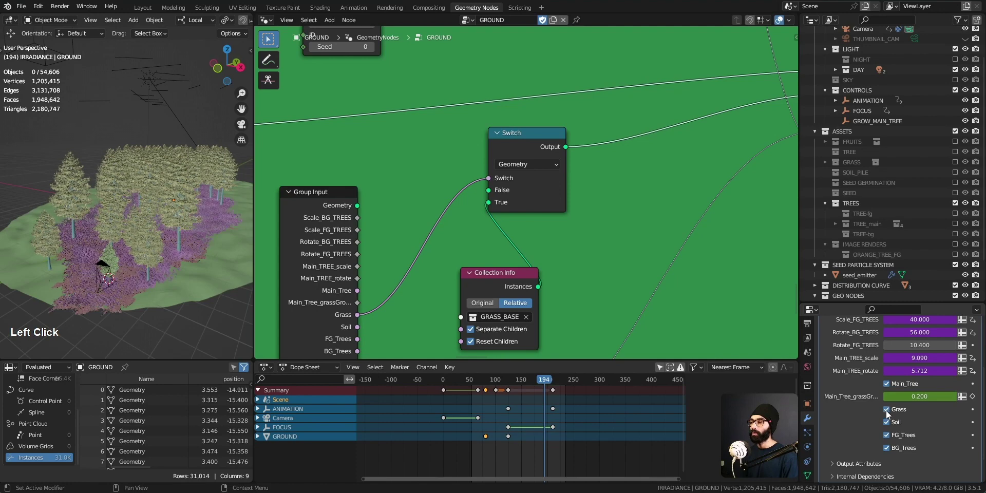
- Nudge the grass Switch node away from the Group Input and toggle Grass repeatedly, leaving it disabled
left_click_drag(537, 136, 552, 137)
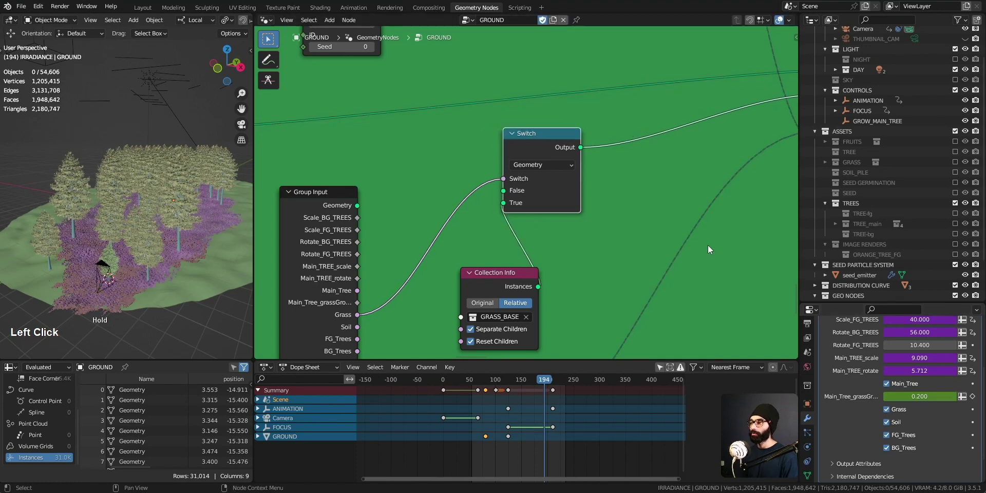
scroll(48, 433, "up", 3)
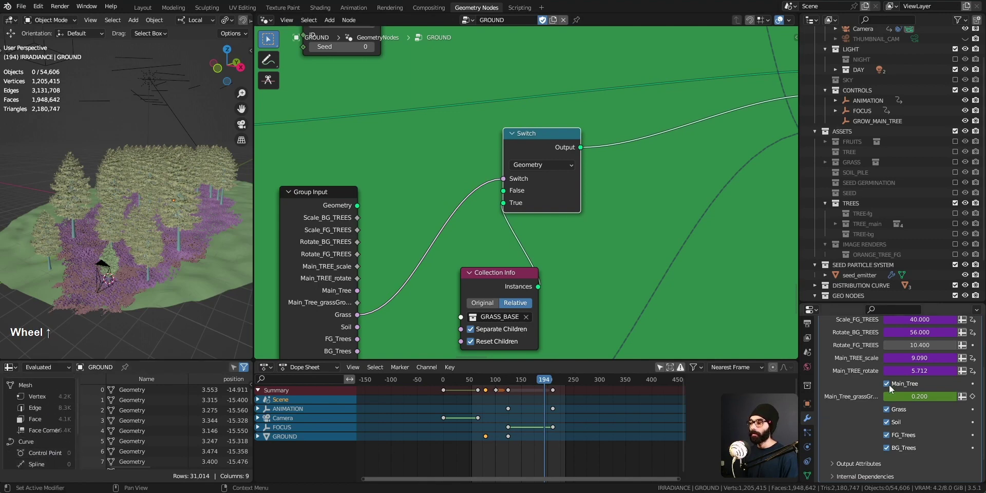
left_click(886, 409)
left_click(886, 409)
left_click(886, 409)
left_click(886, 410)
left_click(886, 410)
left_click(886, 410)
left_click(886, 410)
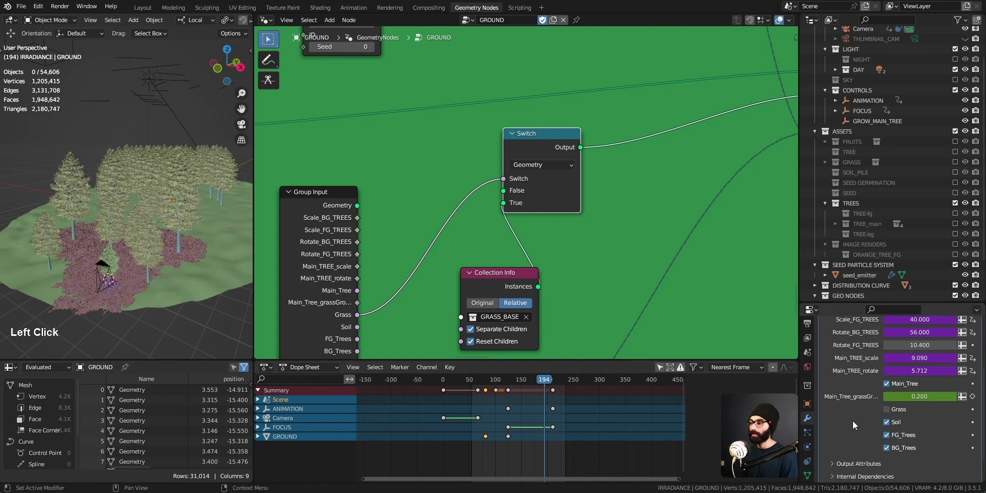
- Disable Soil, FG_Trees, BG_Trees and Main_Tree in the GROUND modifier and check the spreadsheet's geometry list
left_click(886, 422)
left_click(886, 435)
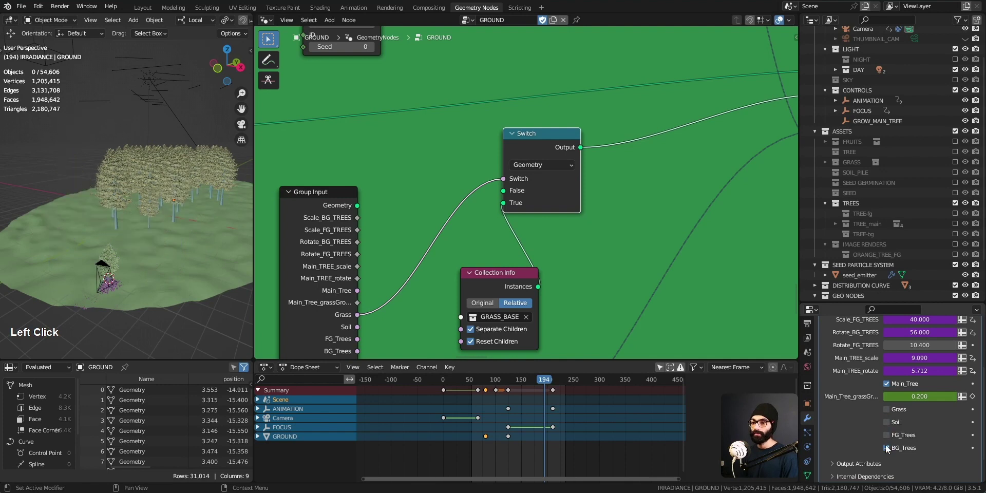
left_click(886, 448)
scroll(82, 422, "down", 2)
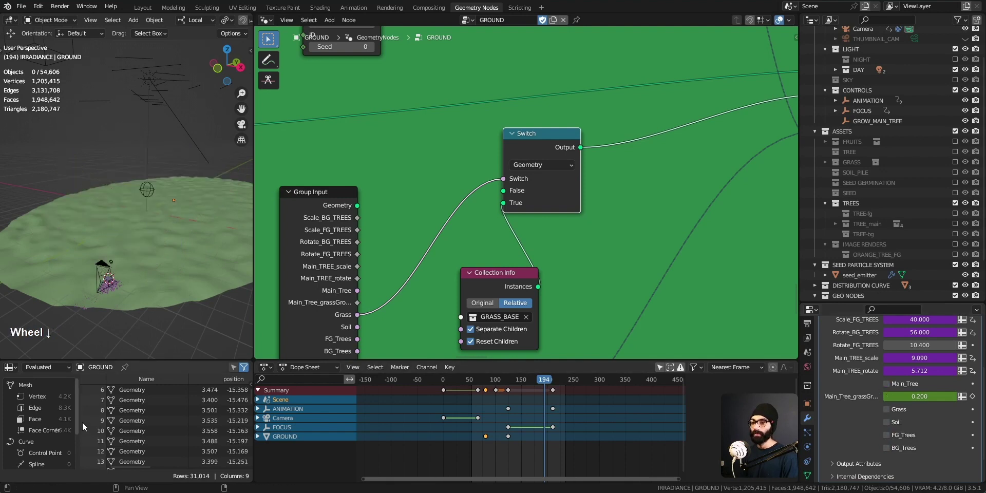
scroll(29, 421, "down", 3)
scroll(46, 463, "up", 5)
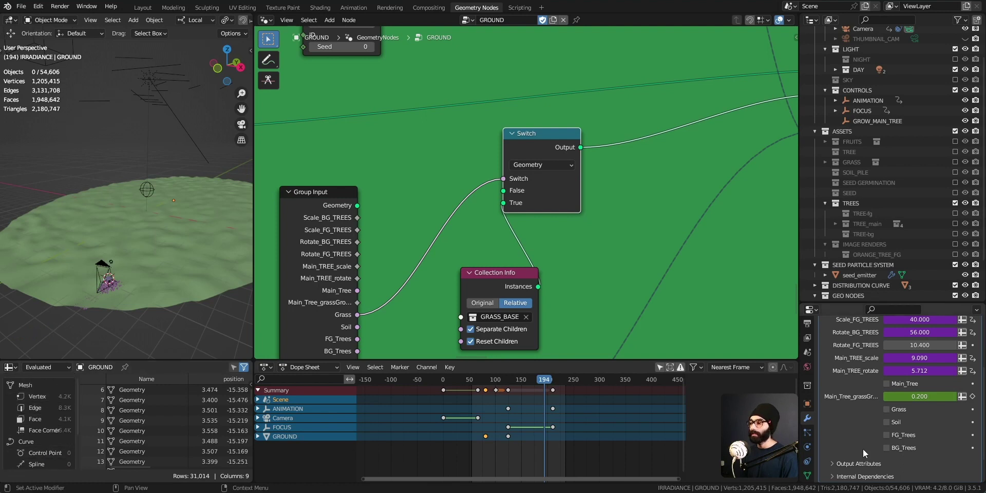
- Re-enable BG_Trees, FG_Trees, Soil and Grass in the GROUND modifier
left_click(886, 448)
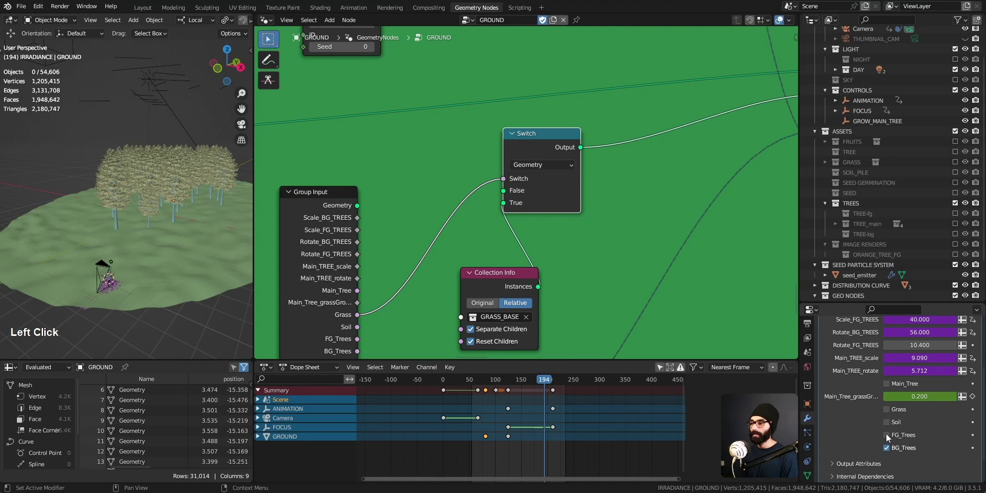
left_click(886, 435)
left_click(886, 422)
left_click(886, 409)
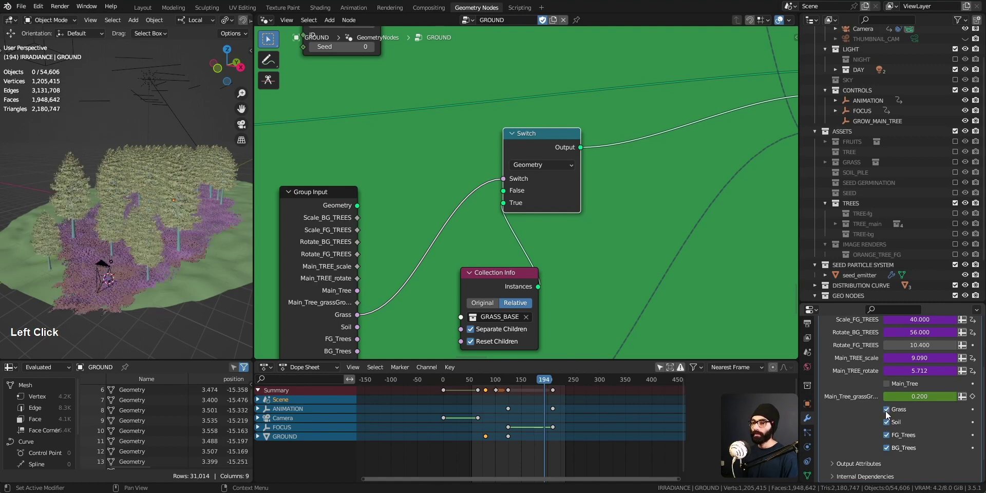
middle_click_drag(462, 213, 494, 215)
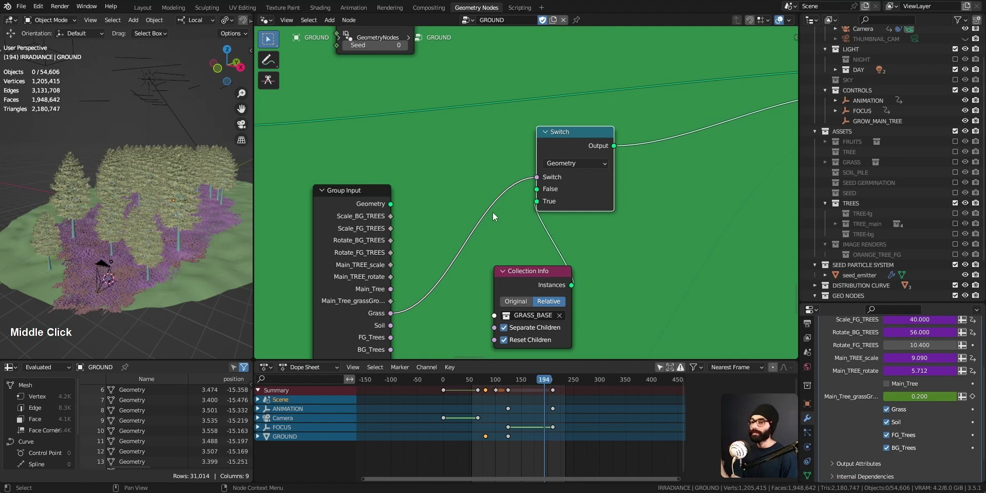
scroll(50, 408, "down", 3)
scroll(51, 411, "up", 3)
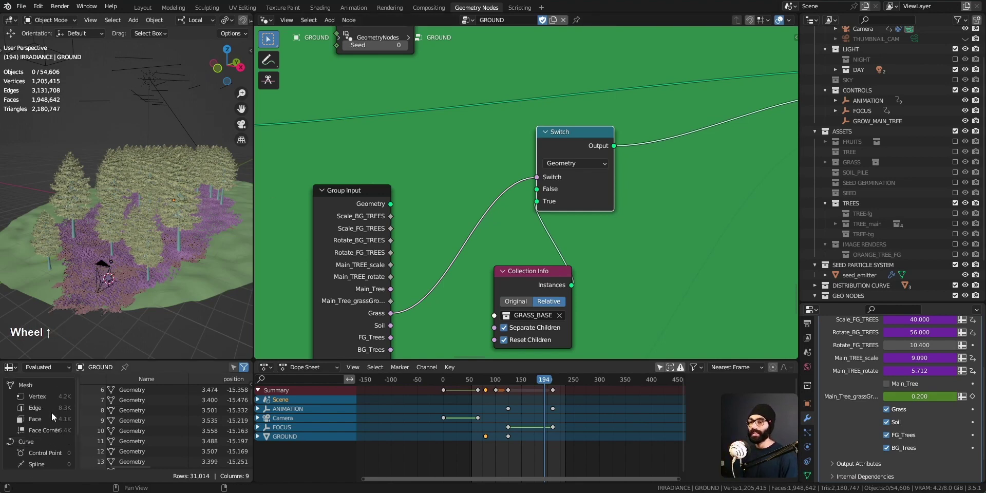
- Widen the 3D viewport and collapse all the top-level collections in the outliner
middle_click_drag(172, 245, 173, 248)
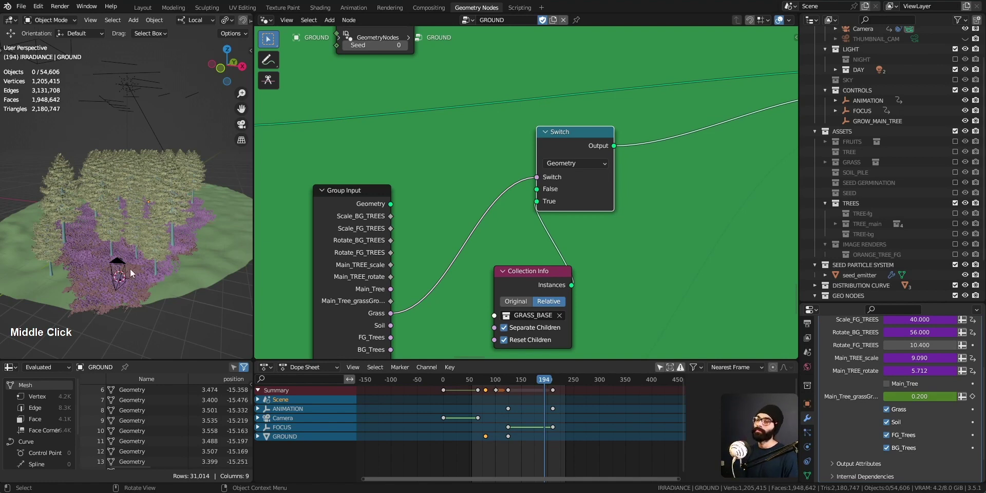
middle_click_drag(184, 260, 187, 219, "ctrl")
left_click_drag(254, 246, 506, 246)
middle_click_drag(274, 187, 416, 245)
scroll(895, 192, "up", 2)
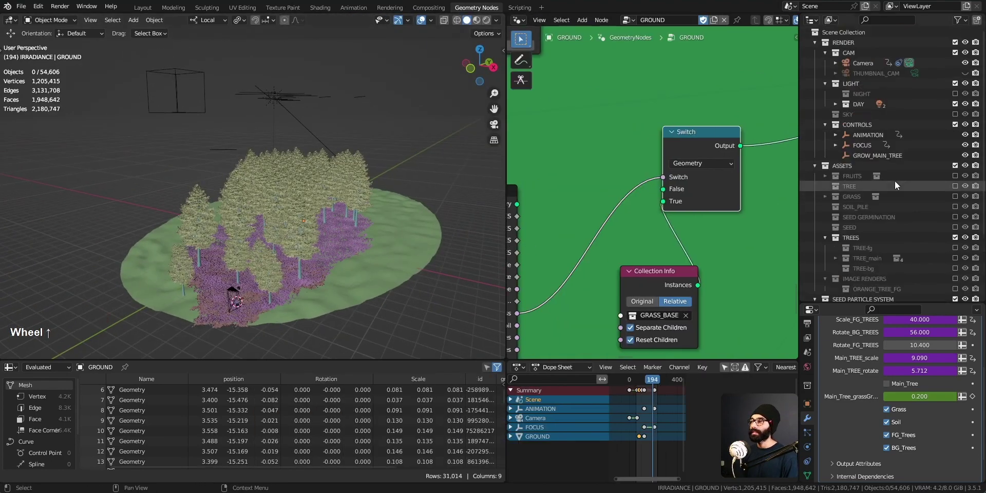
left_click(814, 42, "shift")
left_click_drag(814, 44, 815, 84)
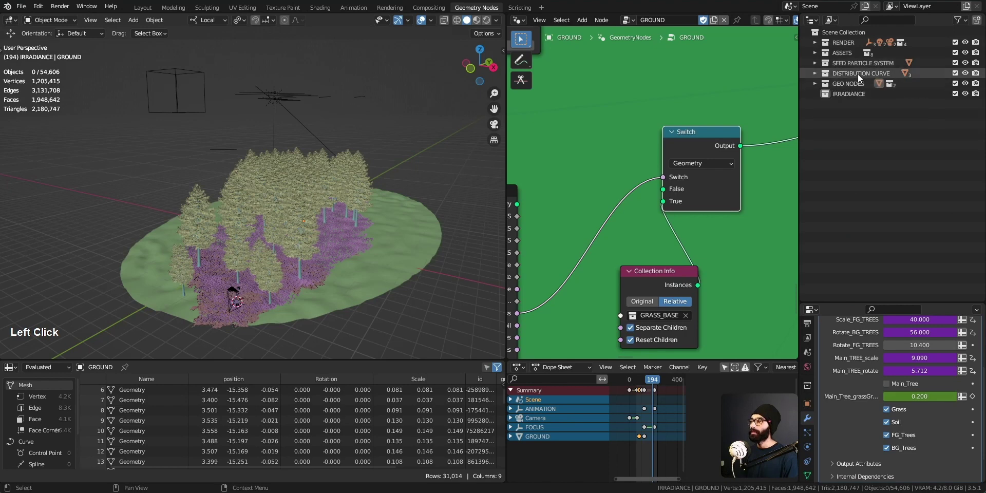
- Exclude and re-include the DISTRIBUTION CURVE and GEO NODES collections to check their effect on the scene
left_click(955, 74)
left_click(955, 74)
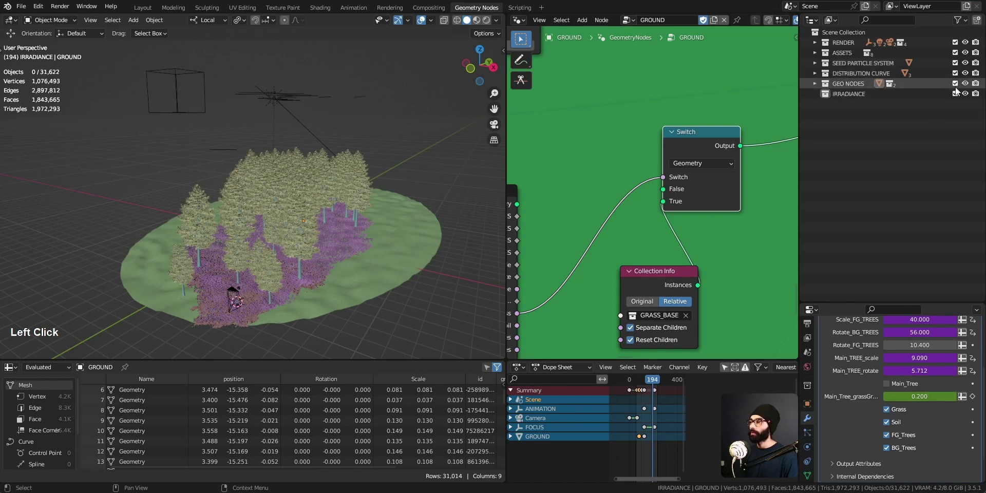
left_click(955, 84)
left_click(955, 84)
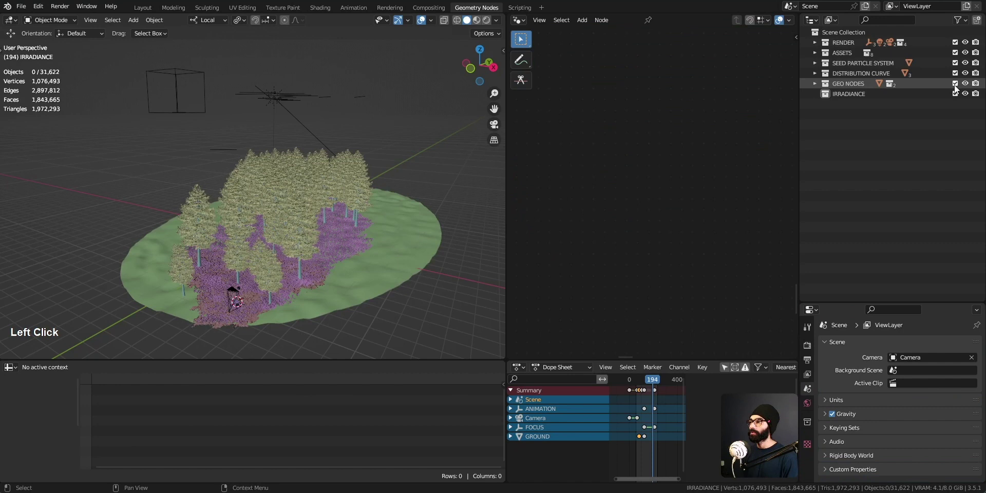
- Expand the GEO NODES collection, exclude GEO NODES_GROUND and include GEO NODES_TREE
left_click_drag(836, 84, 818, 84)
left_click(815, 83)
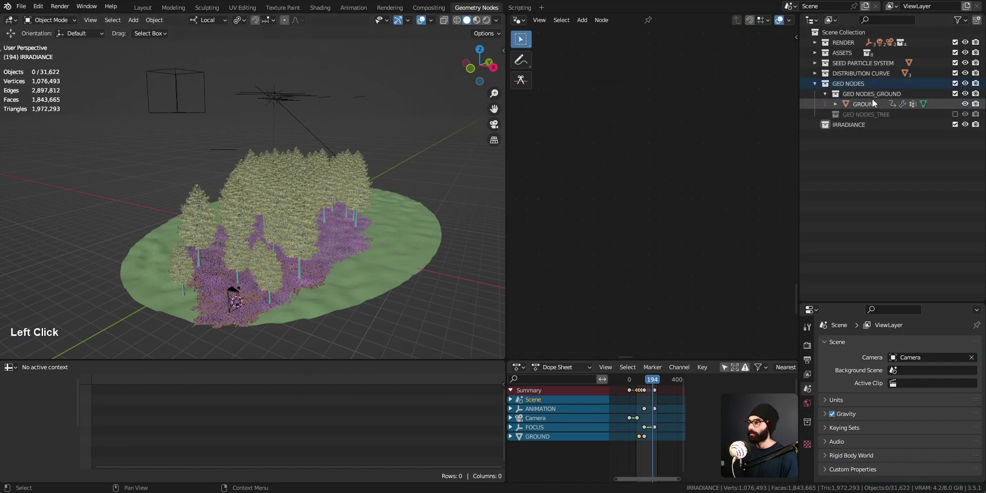
left_click(955, 94)
left_click(955, 104)
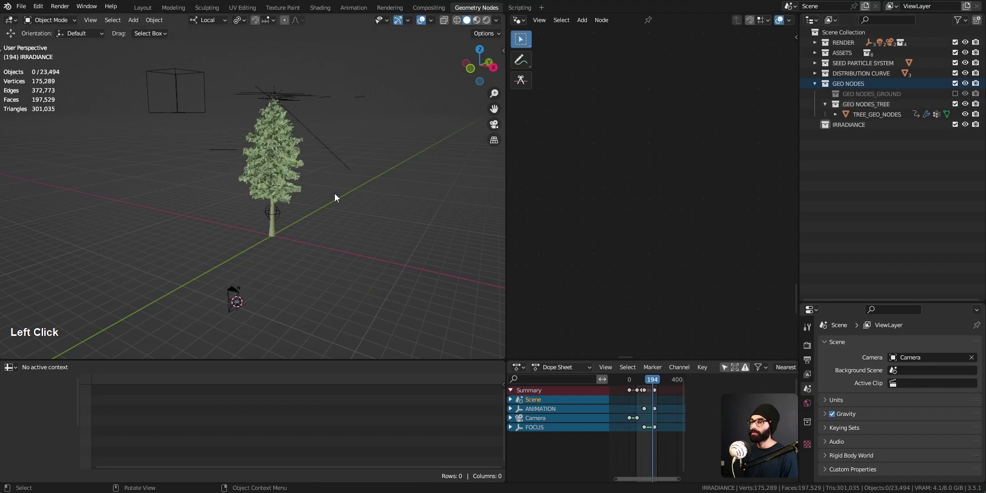
- Select the TREE_GEO_NODES tree and frame its TREE_MAIN_LEAVES_DISTRIBUTE node network
left_click(266, 214)
middle_click_drag(325, 202, 496, 225, "ctrl")
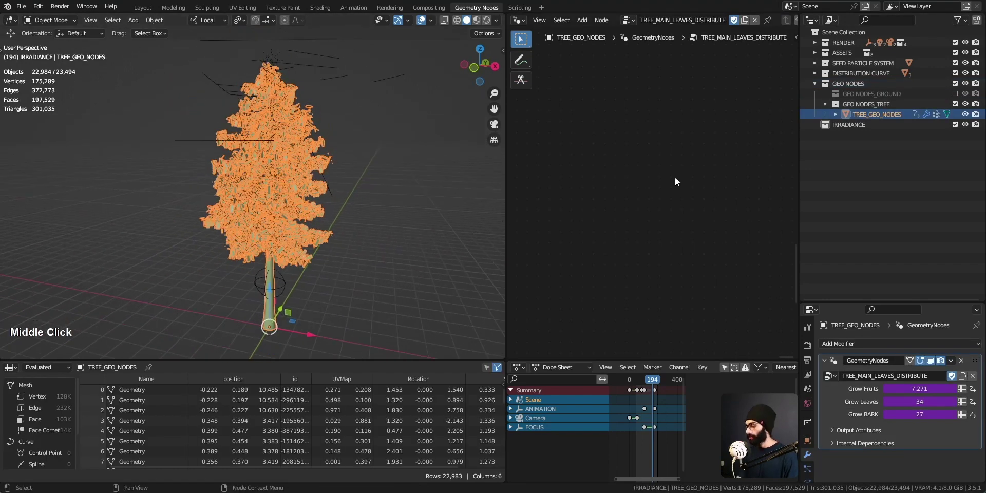
key("Home")
middle_click_drag(674, 180, 580, 246)
middle_click_drag(580, 247, 718, 308)
middle_click_drag(719, 308, 612, 284, "ctrl")
- Deselect the tree and display a close view of it in rendered shading
left_click(337, 291)
middle_click_drag(336, 291, 306, 254)
middle_click_drag(301, 172, 301, 229, "ctrl")
key("z")
left_click(299, 159)
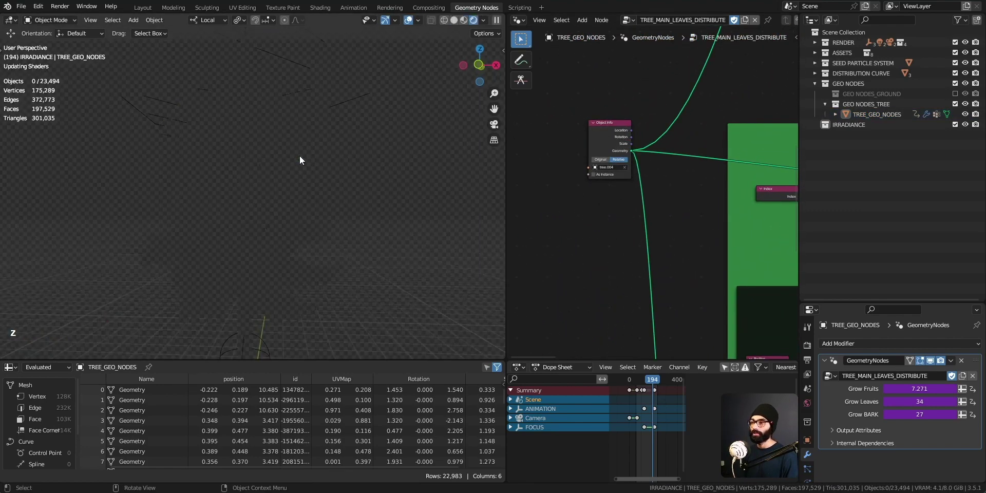
- Examine the GROW BARK nodes in a maximized node editor, repositioning some of them, and restore the layout
mouse_move(647, 219)
middle_mouse_down()
mouse_move(618, 201)
mouse_move(642, 169)
middle_mouse_up()
key("ctrl+space")
middle_click_drag(704, 385, 503, 303)
middle_click_drag(503, 303, 501, 246, "ctrl")
middle_click_drag(501, 267, 493, 131)
middle_click_drag(505, 172, 462, 281, "ctrl")
mouse_move(646, 304)
left_mouse_down()
mouse_move(646, 320)
mouse_move(650, 307)
left_mouse_up()
middle_click_drag(324, 235, 361, 238)
left_click_drag(334, 207, 292, 212)
left_click_drag(433, 218, 410, 211)
left_click_drag(560, 243, 563, 224)
left_click_drag(444, 322, 423, 323)
key("ctrl+space")
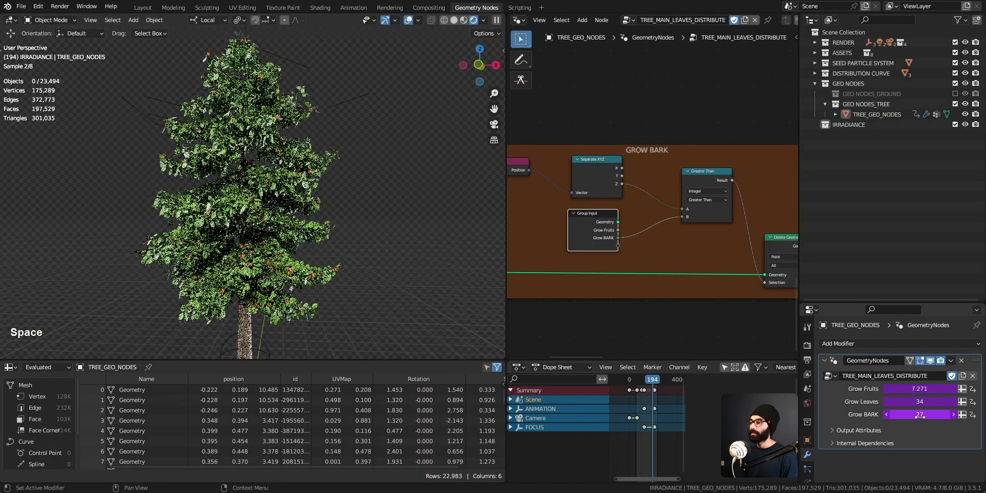
- Scrub to frame 170 and open the Drivers Editor for the tree's Grow BARK value
mouse_move(655, 384)
left_mouse_down()
mouse_move(640, 384)
mouse_move(650, 386)
left_mouse_up()
right_click(918, 413)
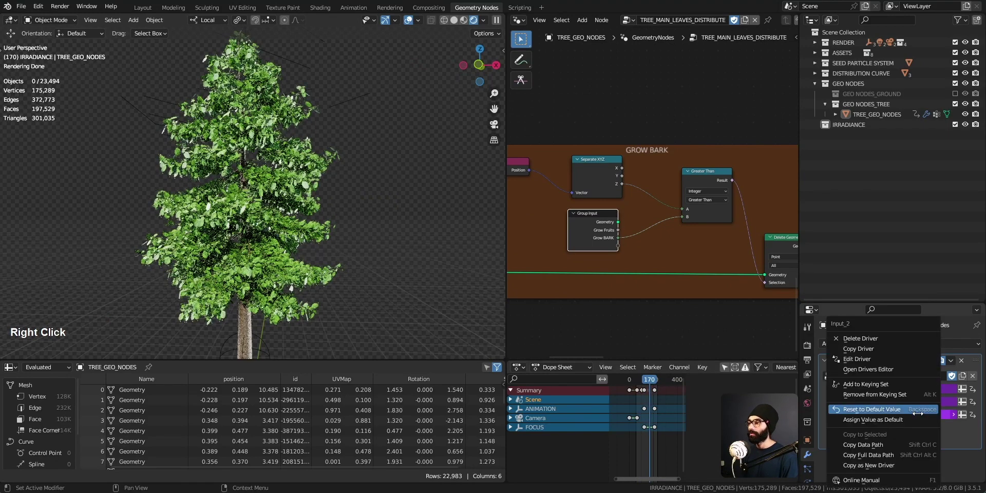
left_click(885, 368)
left_click_drag(760, 211, 511, 67)
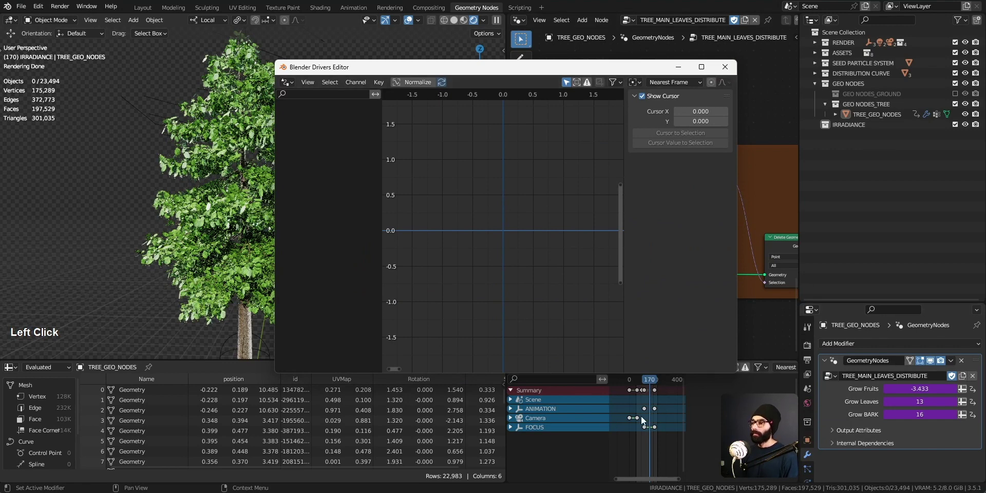
key("a")
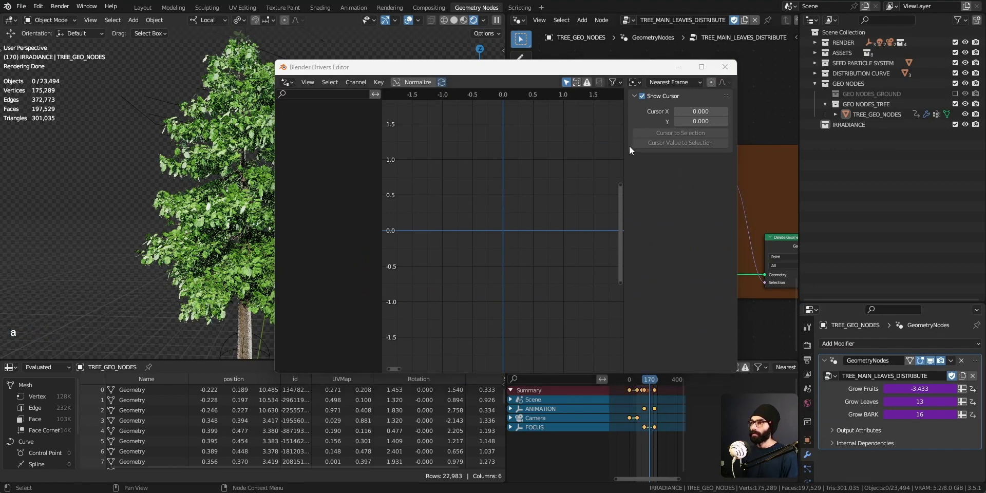
- Close the Drivers Editor and open the driver settings of the tree's Grow BARK value over the node editor
left_click(724, 66)
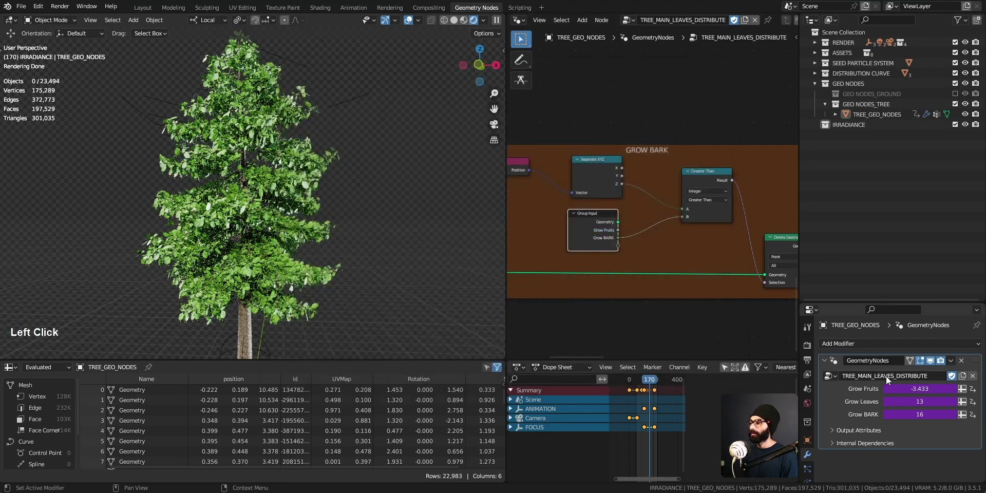
right_click(910, 415)
left_click(853, 349)
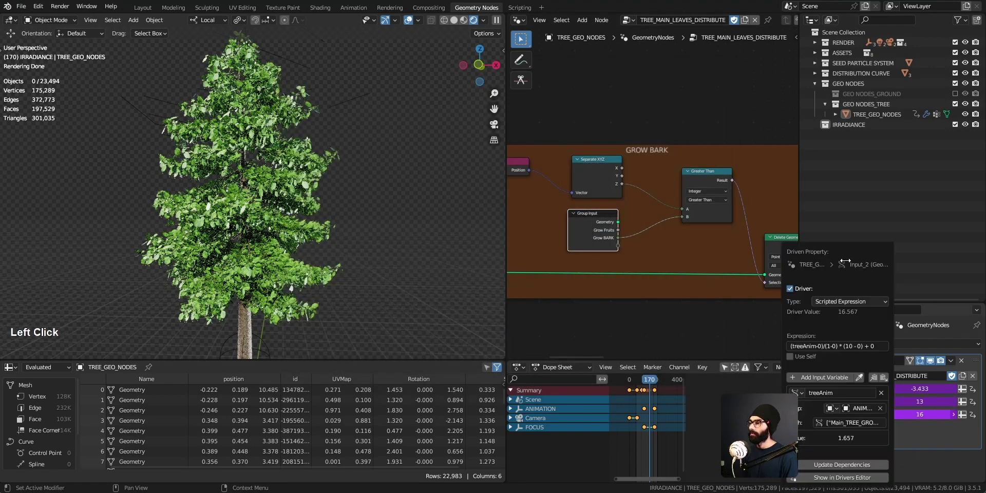
left_click_drag(830, 247, 689, 126)
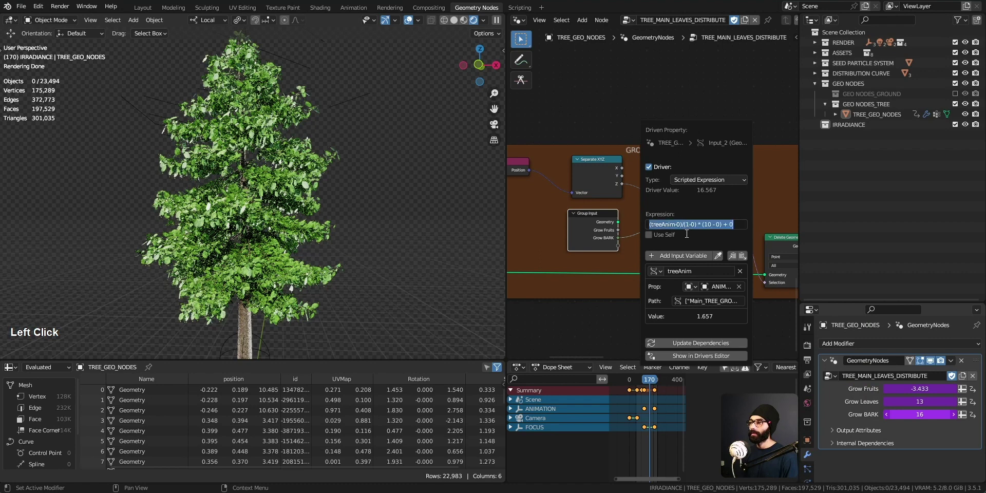
- Examine the Grow BARK driver's scripted expression together with its treeAnim variable's ANIMATION target and data path
left_click(674, 224)
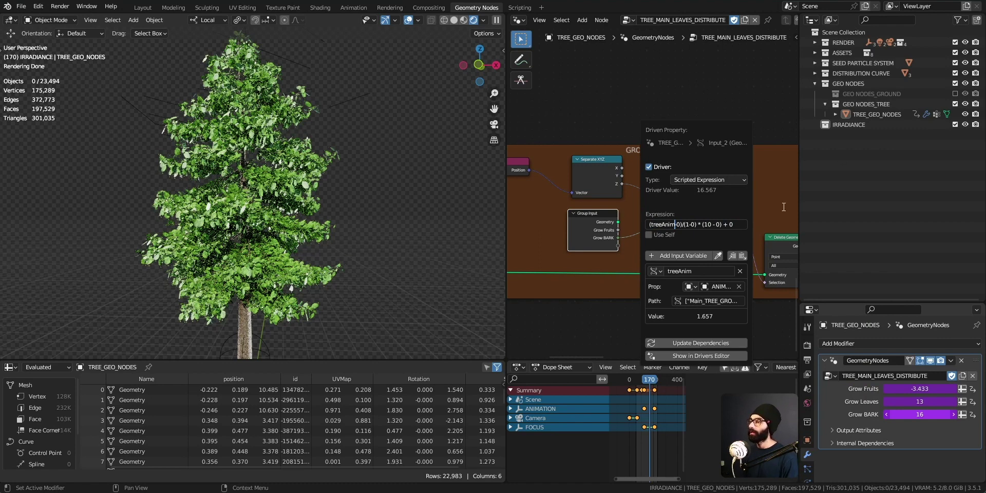
left_click(720, 286)
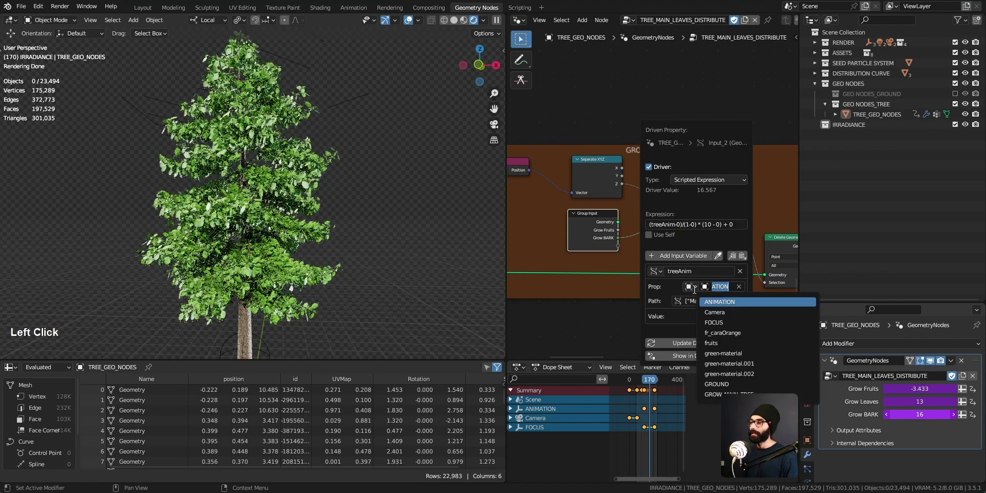
left_click(713, 287)
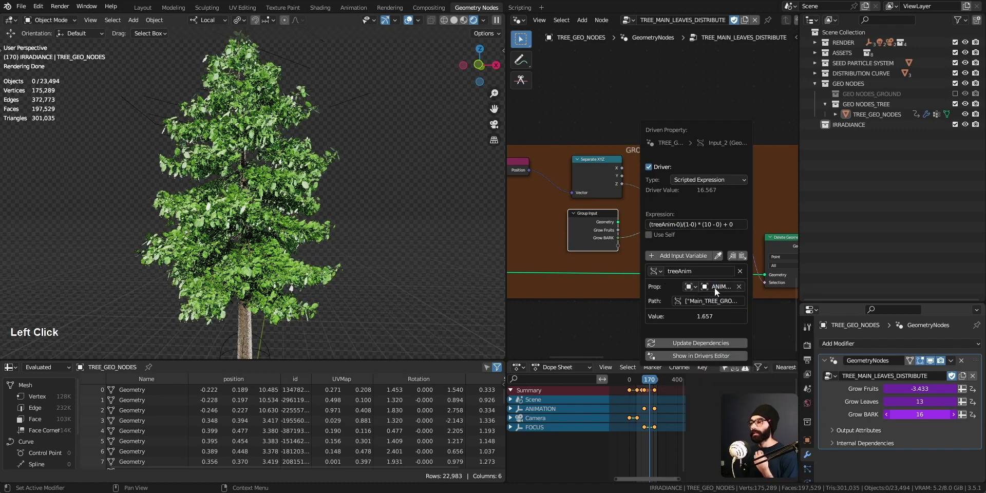
left_click(699, 300)
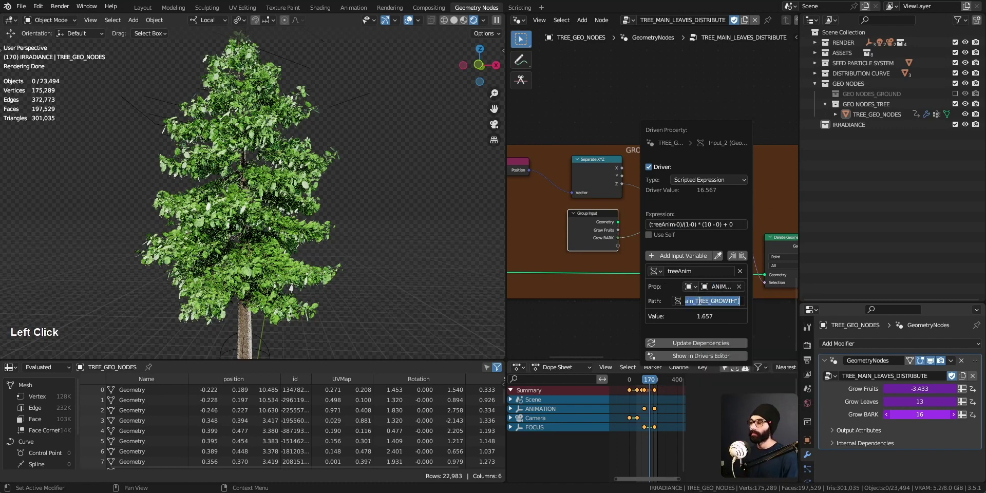
key("Return")
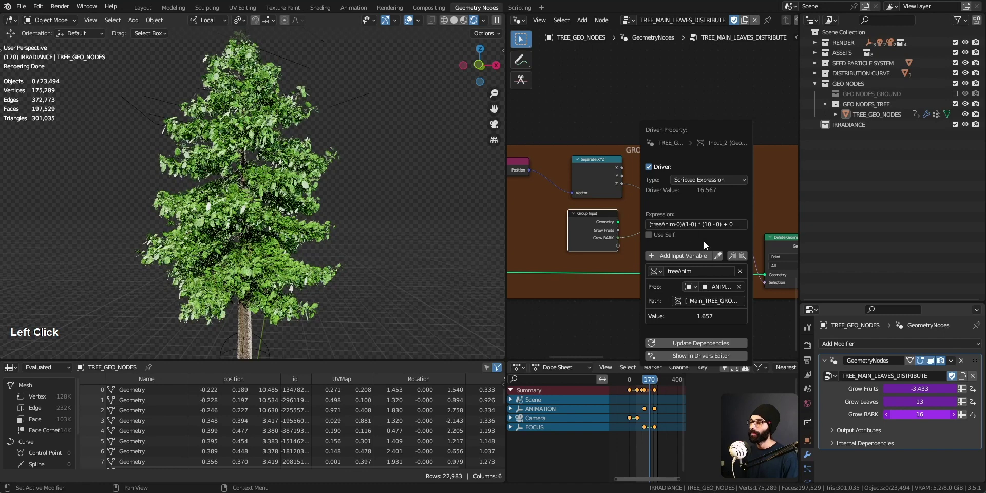
left_click(663, 225)
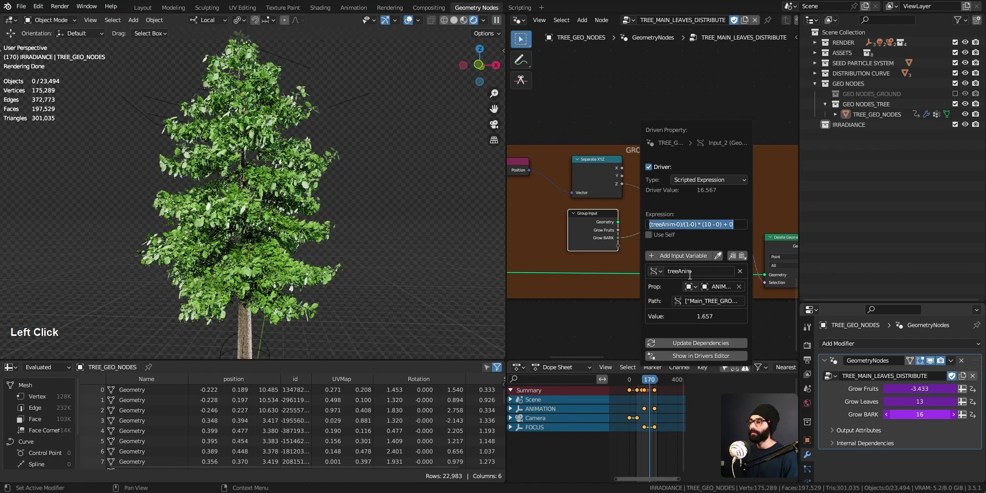
left_click(666, 224)
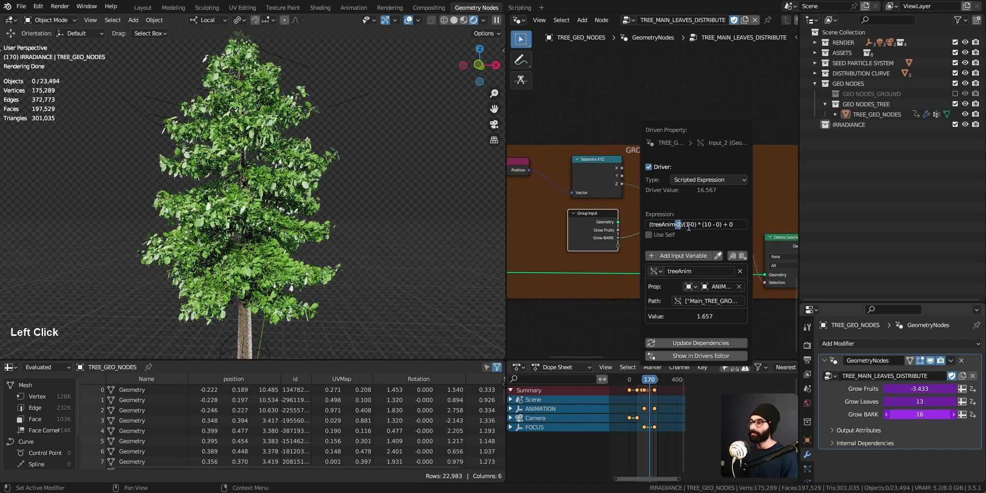
left_click_drag(685, 225, 734, 226)
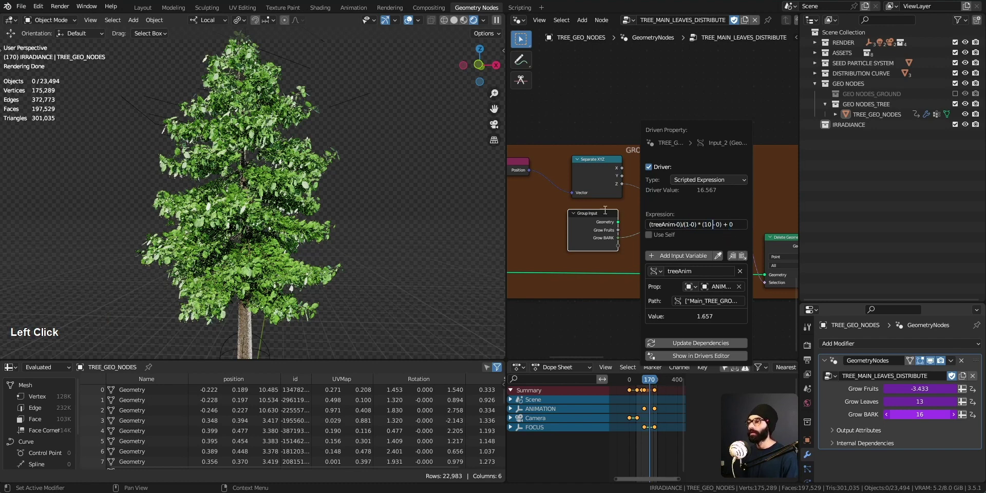
- Open the driver settings of the Grow Leaves value and examine its scripted expression
left_click(923, 399)
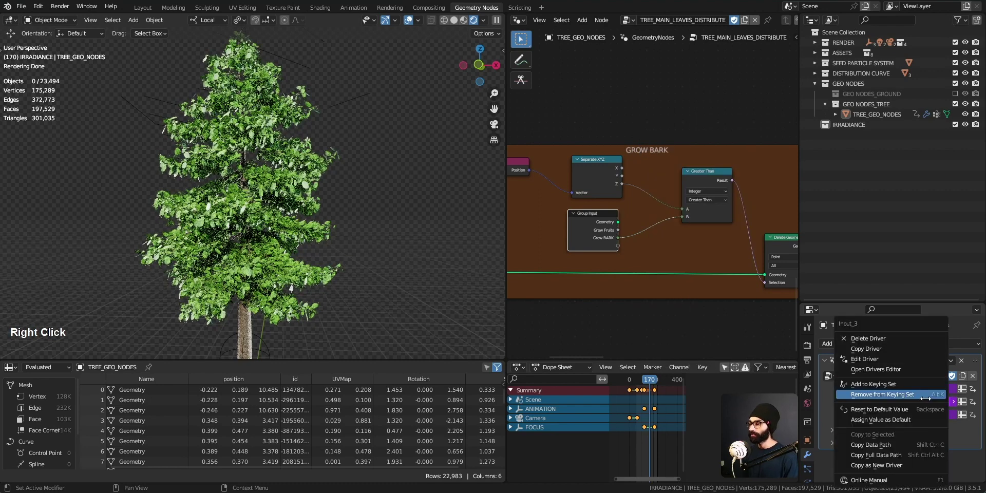
left_click(898, 359)
left_click_drag(884, 251, 698, 144)
left_click(670, 240)
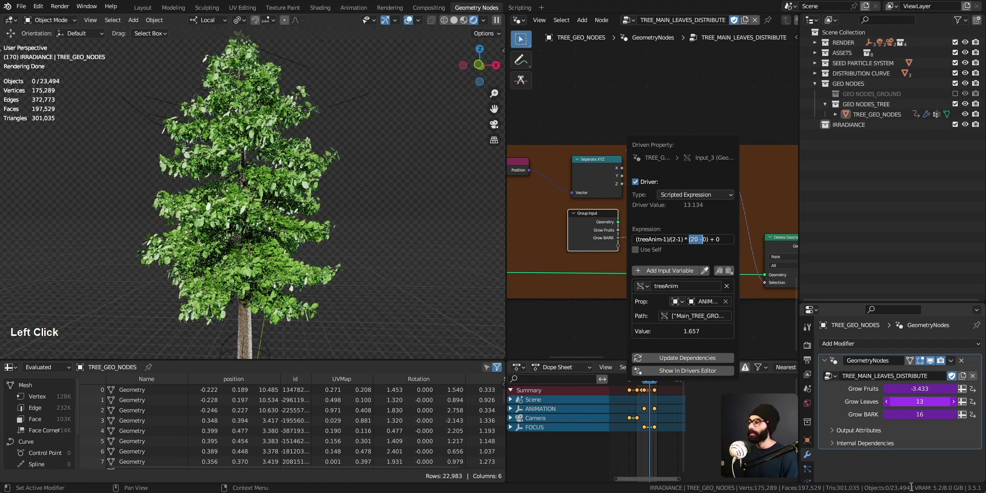
- Open the driver settings of the Grow Fruits value and examine its scripted expression
right_click(917, 413)
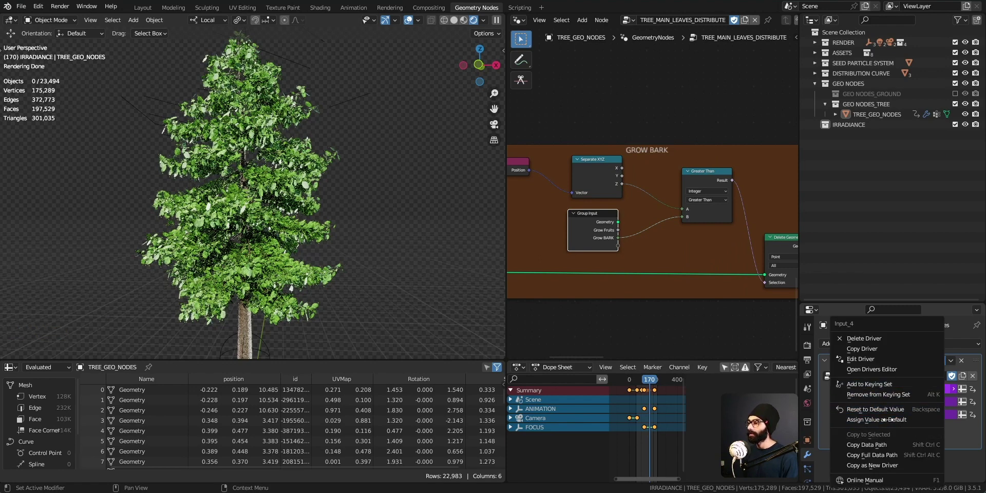
left_click(880, 358)
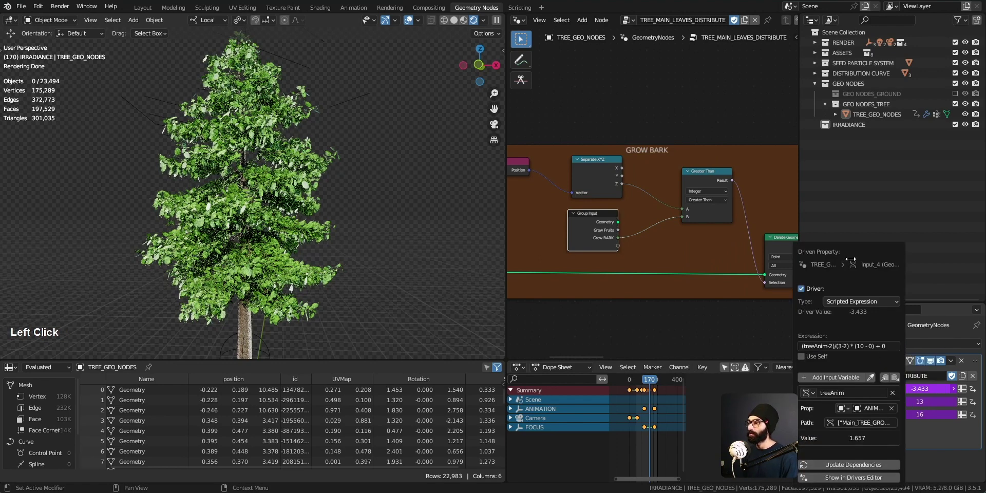
right_click(917, 387)
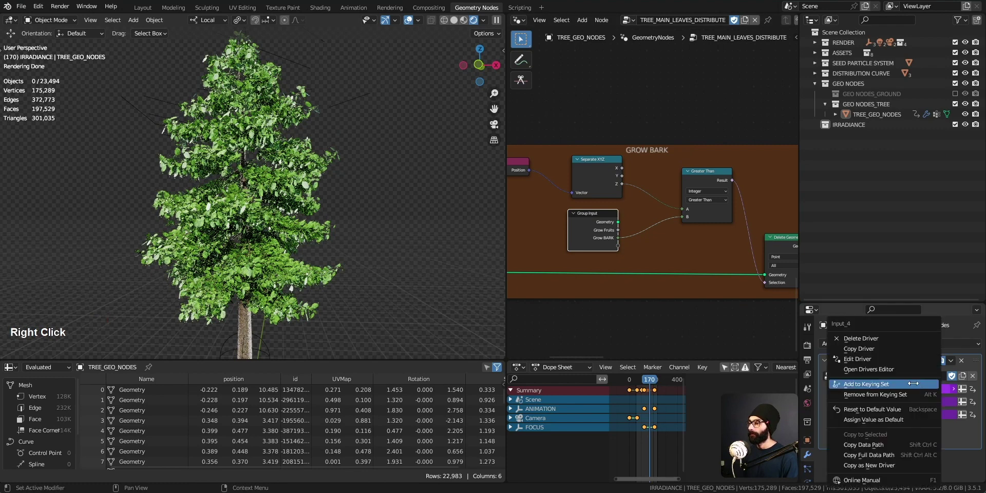
left_click(880, 359)
left_click_drag(741, 189, 695, 154)
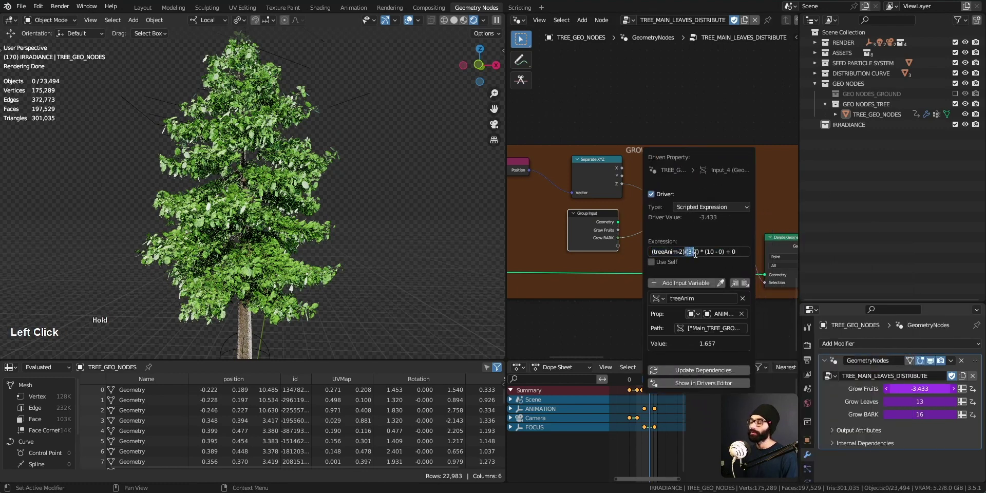
middle_click_drag(359, 201, 444, 295)
left_click(691, 155)
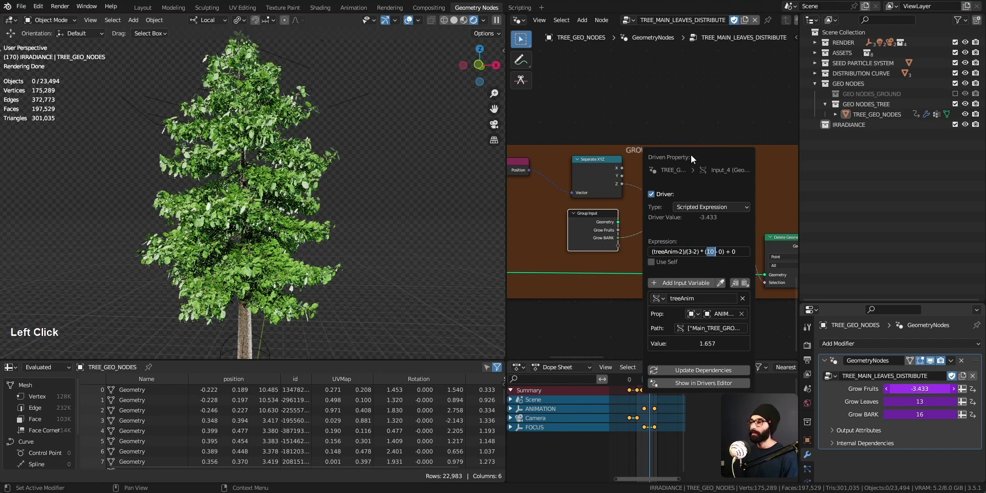
- Scrub the timeline to frame 256 and view the whole tree from a distance
left_click_drag(645, 381, 659, 387)
middle_click_drag(337, 245, 309, 247)
middle_click_drag(309, 248, 287, 278, "ctrl")
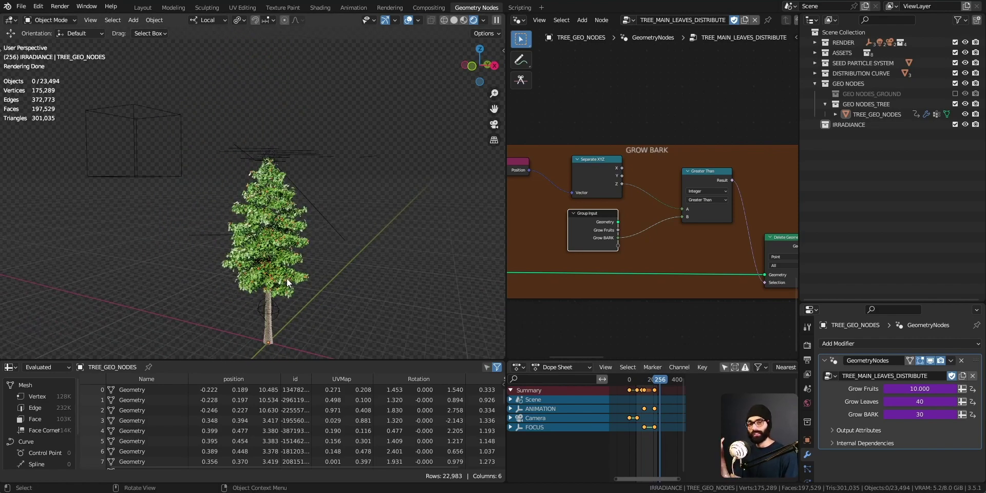
middle_click_drag(286, 279, 274, 291)
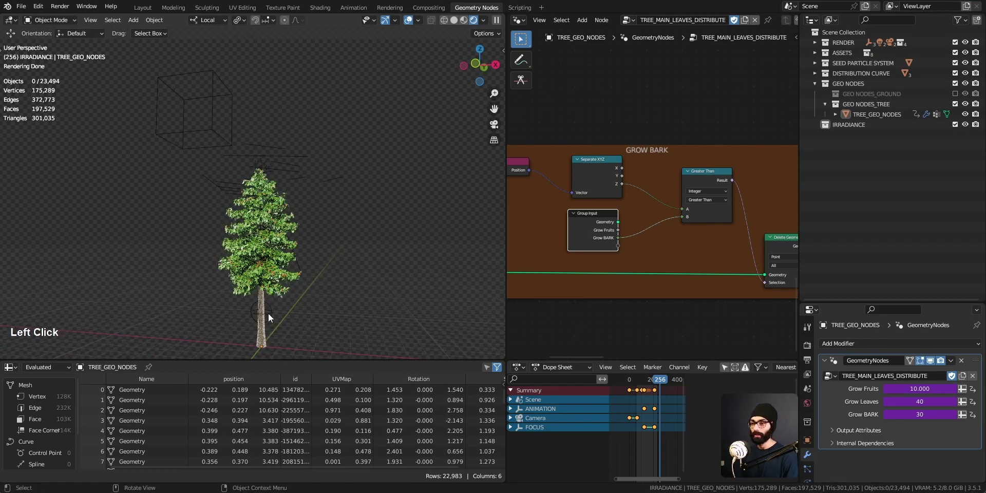
- Select the GROW_MAIN_TREE empty, raise it about 2.13 m along Z, and enlarge it to a scale of about 1.52
left_click(264, 313)
mouse_move(262, 276)
left_mouse_down()
mouse_move(261, 175)
mouse_move(261, 303)
mouse_move(262, 280)
mouse_move(264, 288)
left_mouse_up()
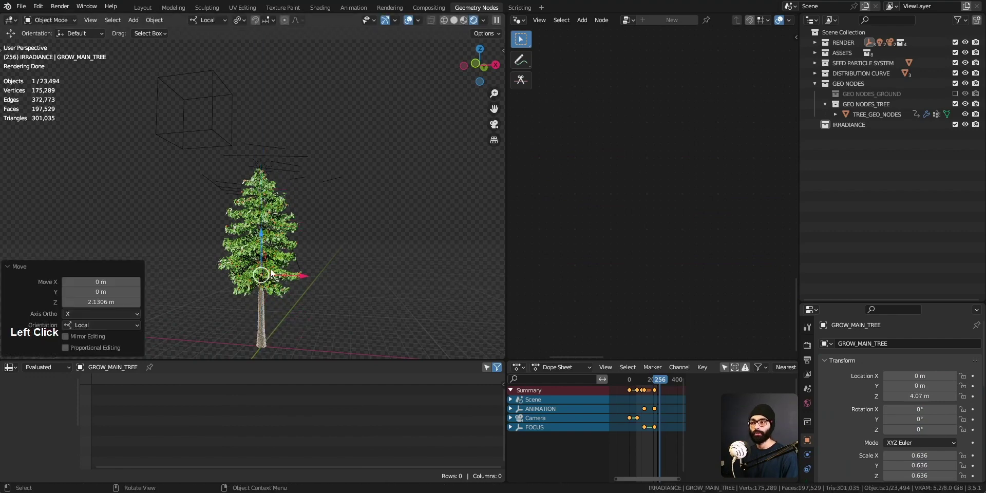
middle_click_drag(264, 246, 282, 237)
key("s")
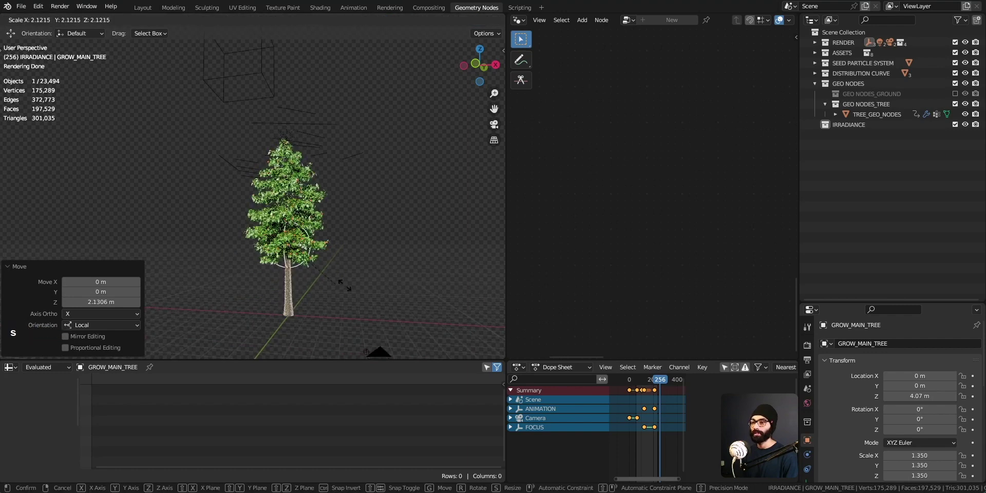
left_click(322, 250)
- Move the GROW_MAIN_TREE empty along Z through the foliage and up above the treetop, to about 12.34 m
left_click_drag(289, 206, 247, 253)
middle_click_drag(286, 256, 298, 228, "ctrl")
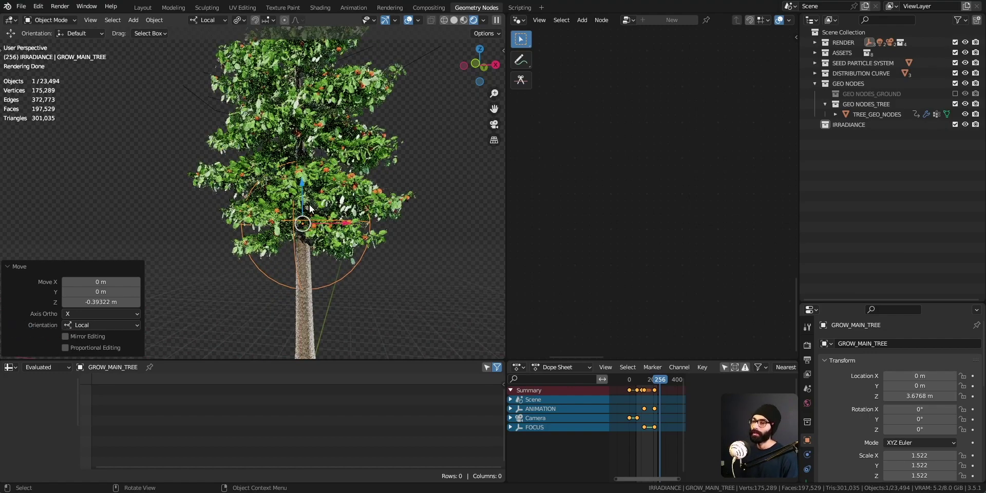
left_click_drag(303, 185, 301, 67)
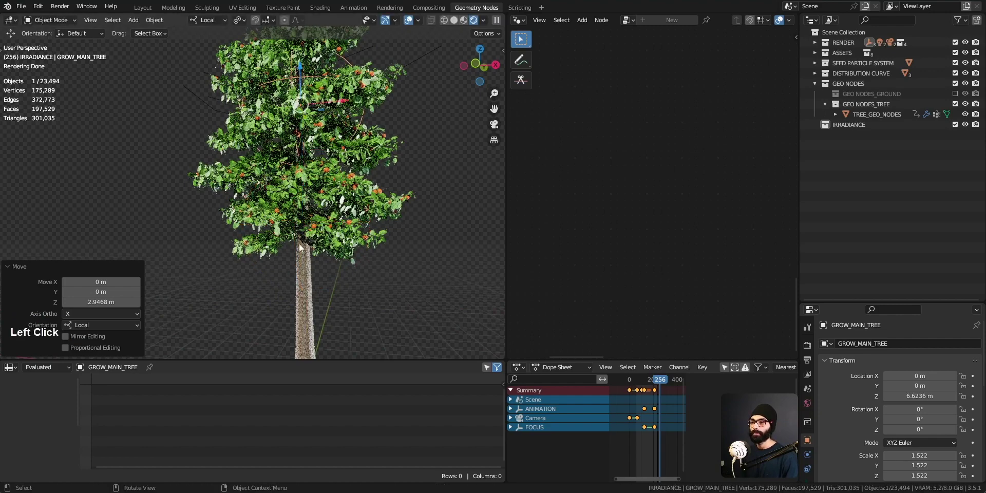
middle_click_drag(283, 287, 275, 304)
middle_click_drag(278, 292, 290, 217, "ctrl")
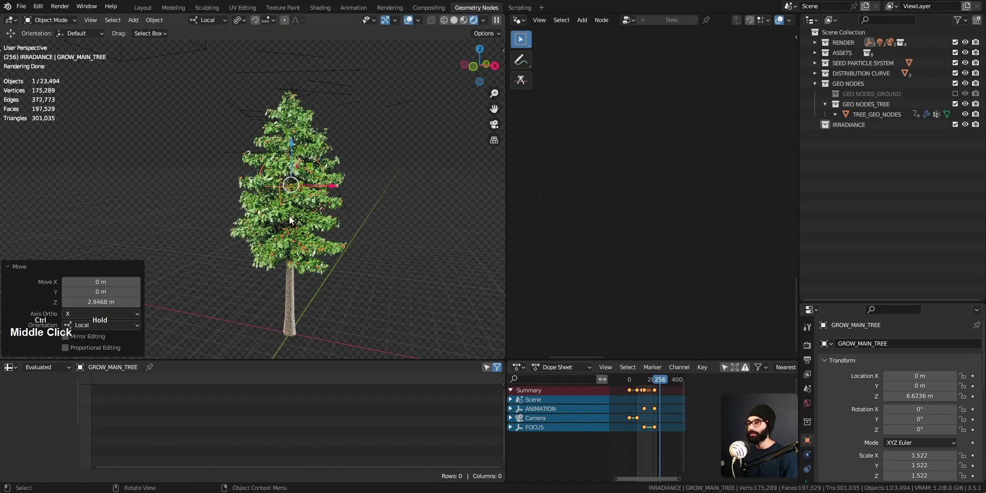
left_click_drag(289, 139, 286, 339)
middle_click_drag(311, 109, 311, 117)
middle_click_drag(315, 157, 314, 148, "shift")
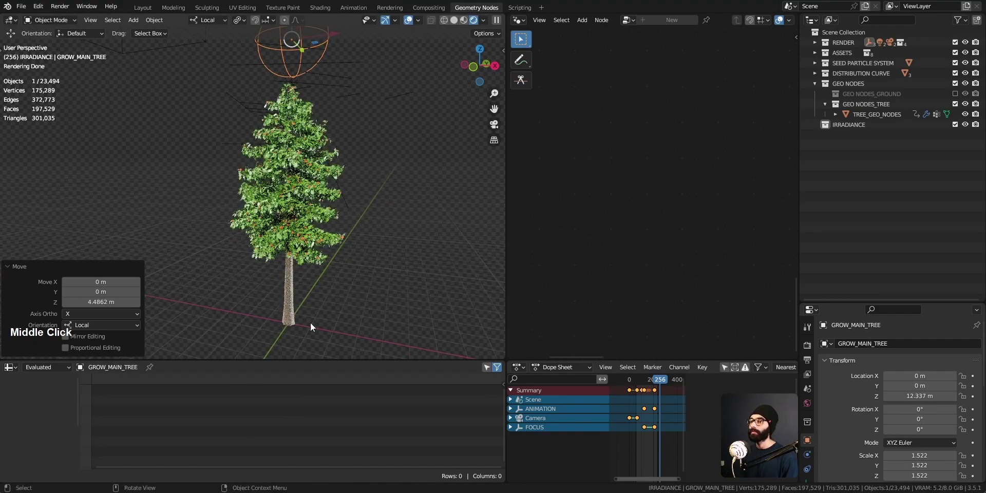
- Snap the 3D cursor to the TREE_GEO_NODES origin and add a 2 m cube there
key("shift")
left_click(288, 324)
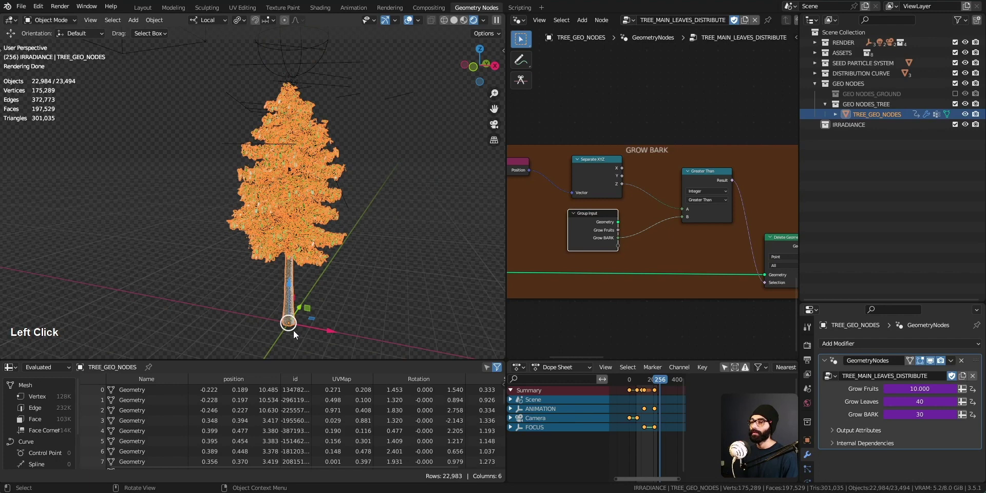
key("shift+s")
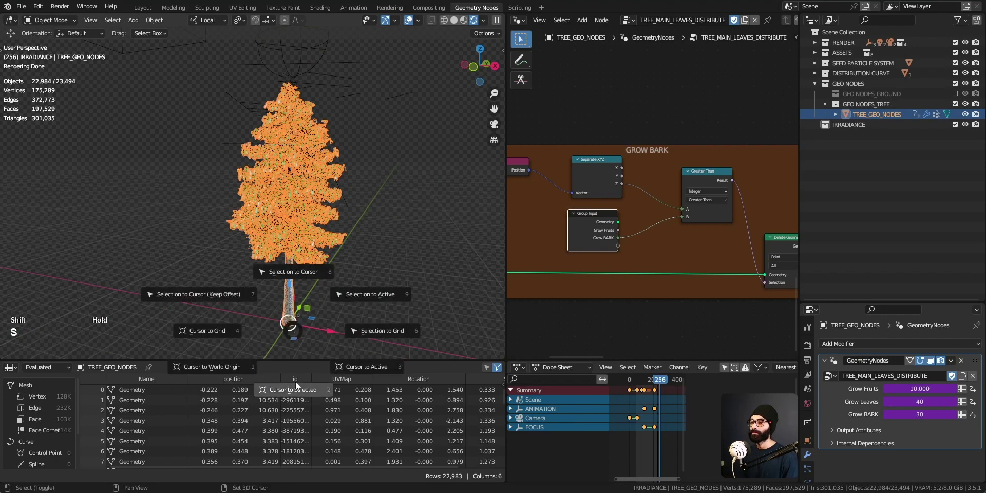
left_click(295, 355)
key("shift+a")
mouse_move(289, 271)
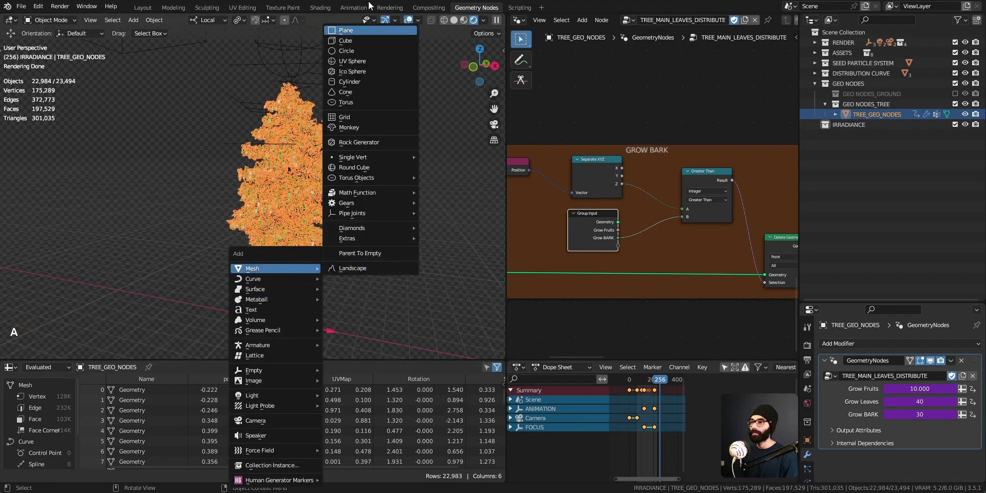
left_click(356, 39)
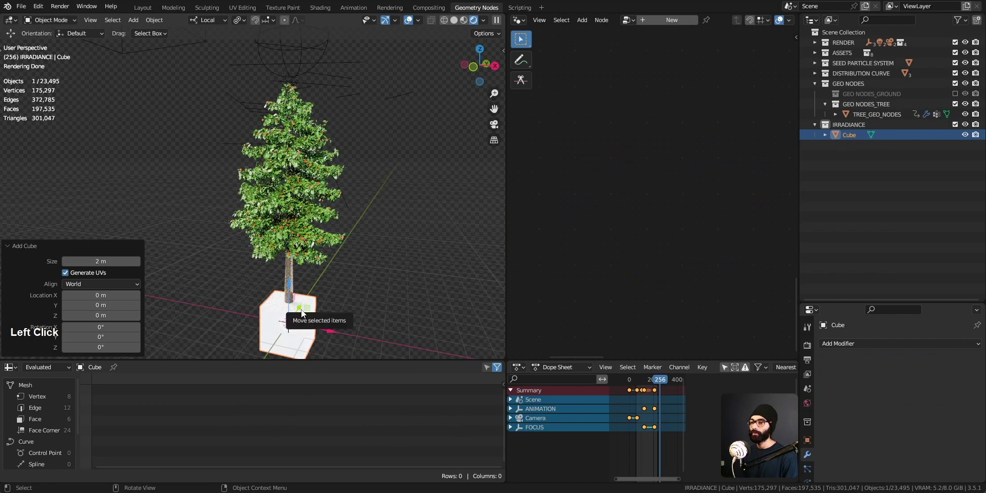
- Raise the cube 1 m along Z and set its origin to the 3D cursor
left_click_drag(289, 284, 290, 265)
right_click(307, 296)
mouse_move(303, 321)
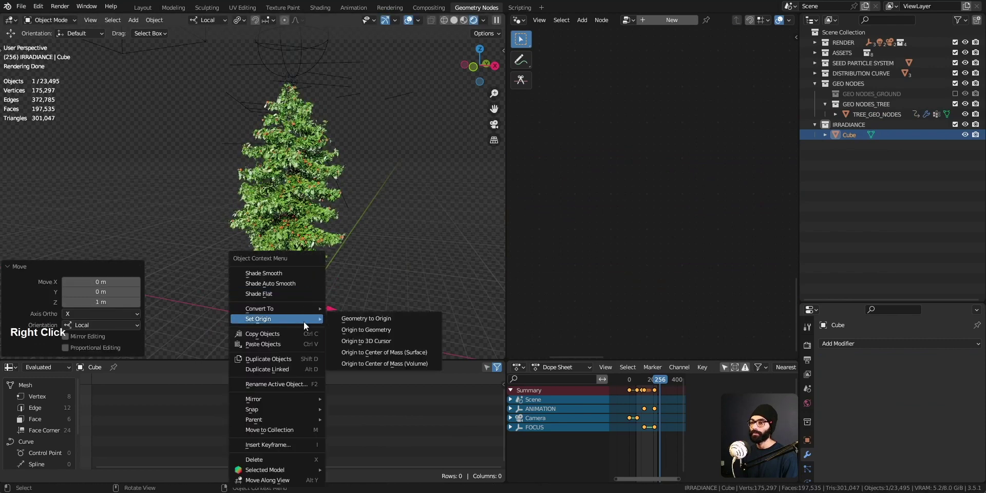
left_click(387, 339)
- Stretch the cube upward from its base along local Z, and delete it
key("s")
key("z")
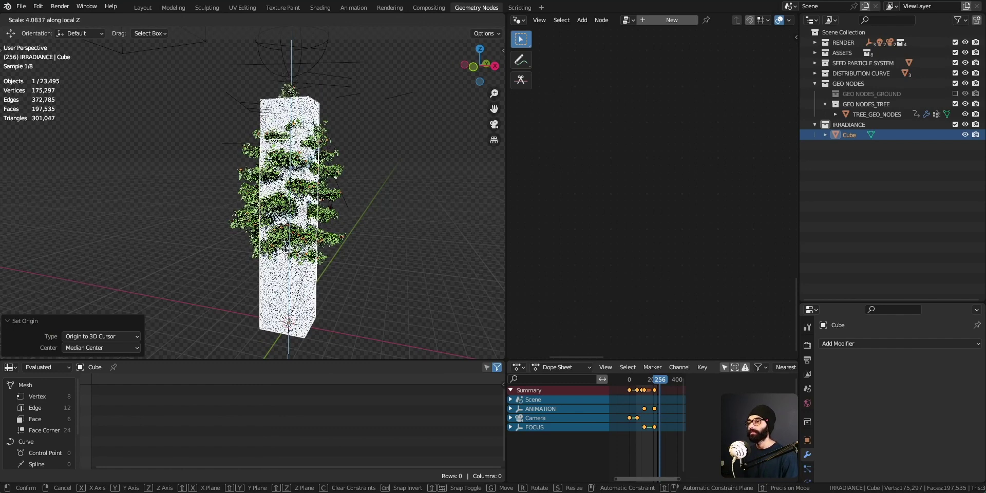
left_click(312, 301)
key("x")
left_click(310, 298)
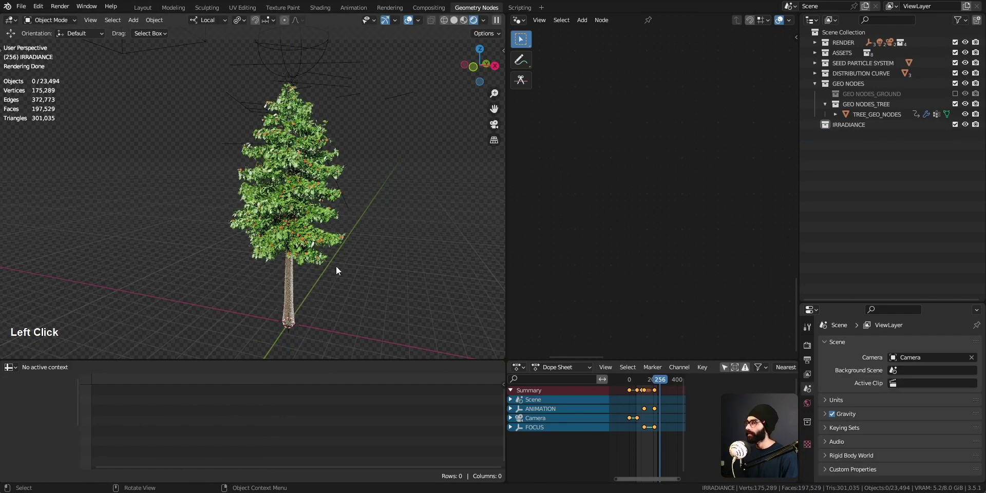
- Exclude the GEO NODES_TREE collection from the view layer
left_click(815, 84)
left_click(815, 84)
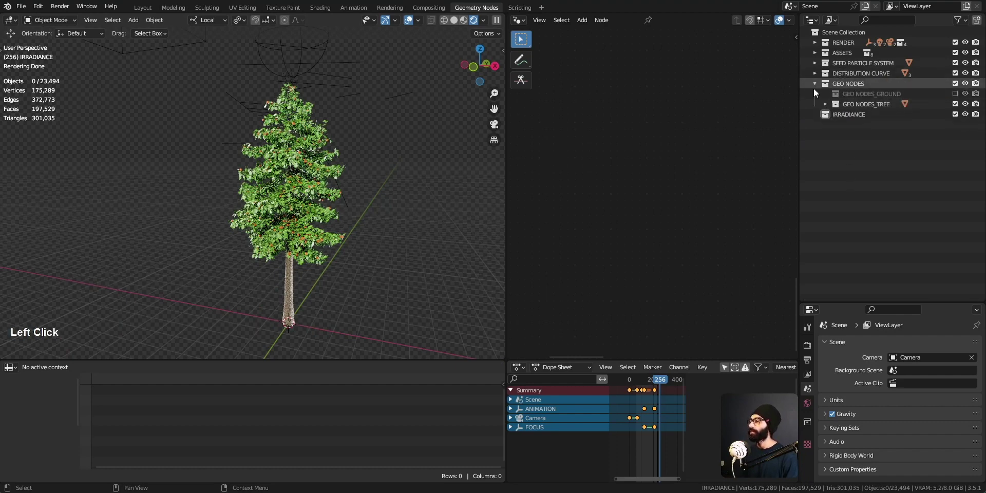
left_click(814, 84)
left_click(815, 84)
left_click(955, 104)
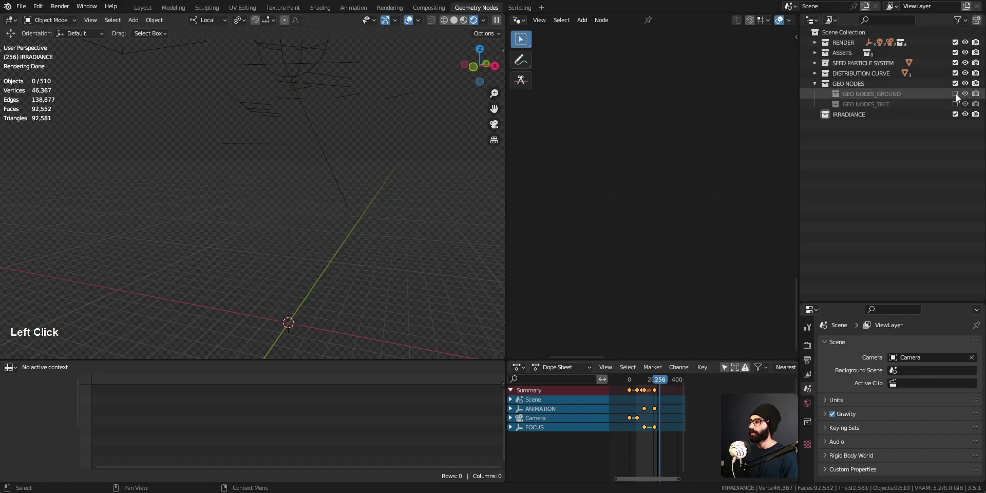
- Include the GEO NODES_GROUND collection in the view layer and show the GROUND object's whole node tree in a maximized node editor
left_click(955, 94)
middle_click_drag(306, 323, 259, 287)
left_click(288, 160)
middle_click_drag(648, 213, 629, 244)
key("Home")
key("ctrl+space")
- Examine the scatter frames of the GROUND node tree, including the SCATTER_SOIL frame
middle_click_drag(548, 275, 547, 277, "ctrl")
scroll(547, 278, "up", 8)
middle_click_drag(187, 78, 375, 159)
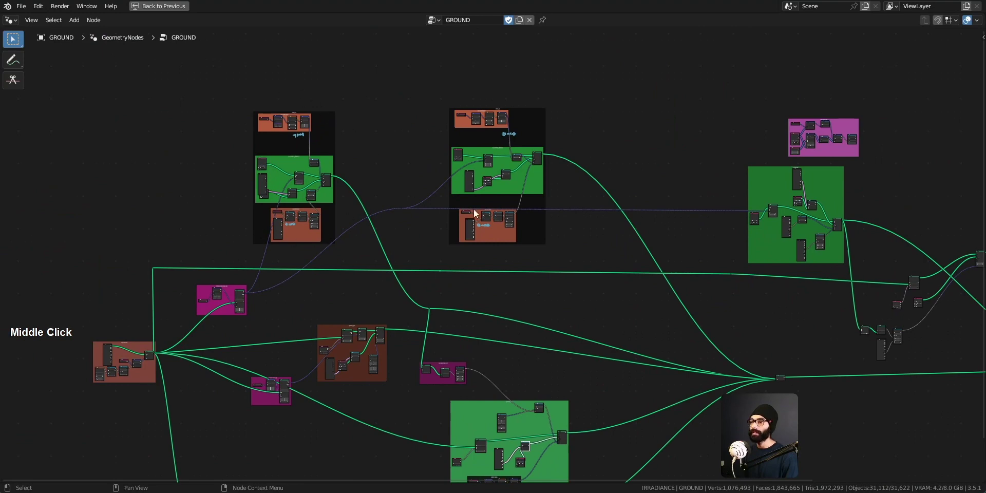
middle_click_drag(319, 110, 314, 184)
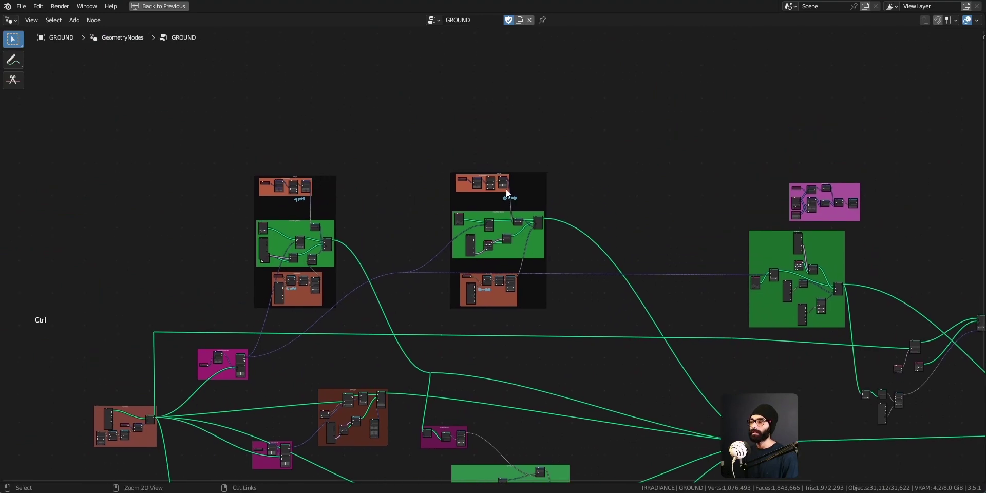
middle_click_drag(507, 190, 509, 226, "ctrl")
middle_click_drag(580, 329, 577, 184)
middle_click_drag(423, 378, 590, 261)
middle_click_drag(367, 266, 372, 352, "ctrl")
middle_click_drag(585, 180, 506, 196)
left_click_drag(507, 195, 504, 147)
middle_click_drag(595, 180, 484, 189)
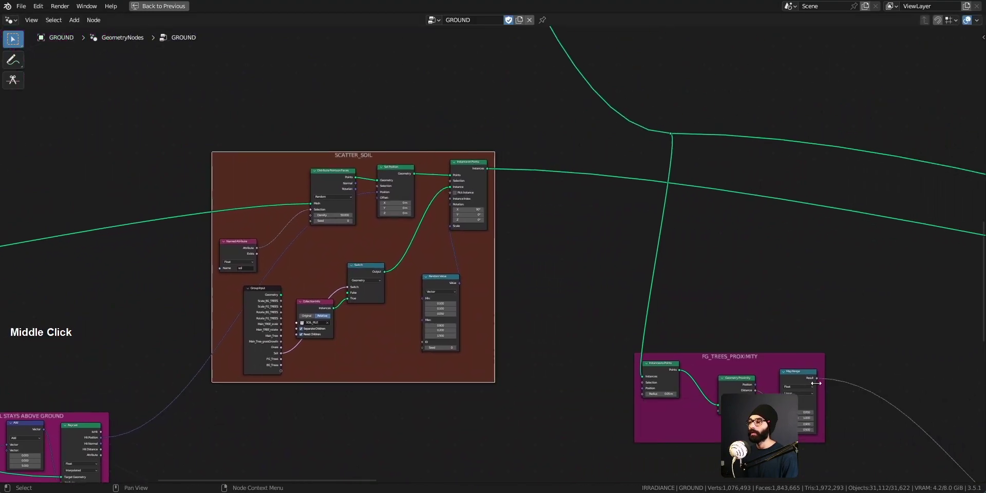
- Examine the FG_TREES_PROXIMITY frame and the raycast frame that keeps the trees above the ground
middle_click_drag(816, 383, 702, 179)
left_click_drag(702, 180, 710, 118)
middle_click_drag(742, 297, 399, 337)
middle_click_drag(678, 197, 867, 262)
middle_click_drag(576, 206, 525, 356)
middle_click_drag(543, 201, 697, 308)
middle_click_drag(309, 323, 657, 238)
middle_click_drag(351, 268, 460, 279, "ctrl")
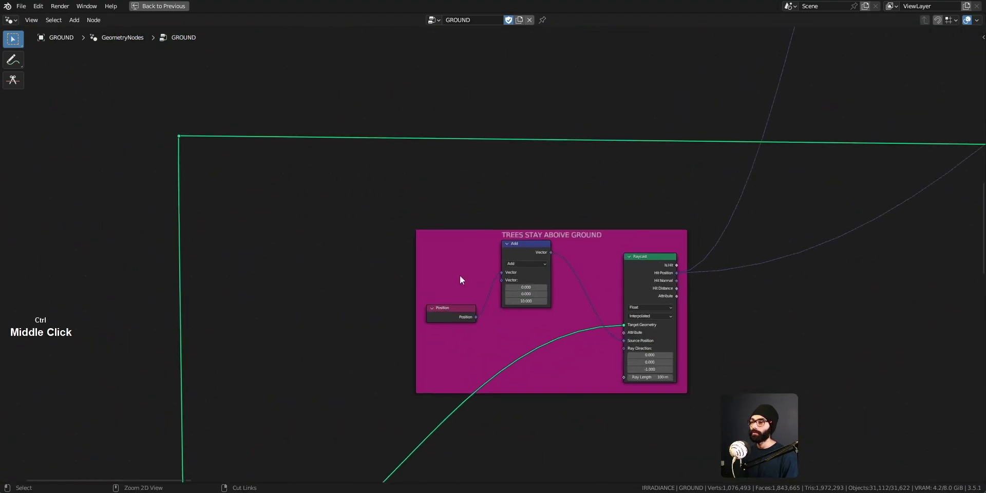
- Restore the multi-editor workspace layout and deselect the GROUND object
key("ctrl+space")
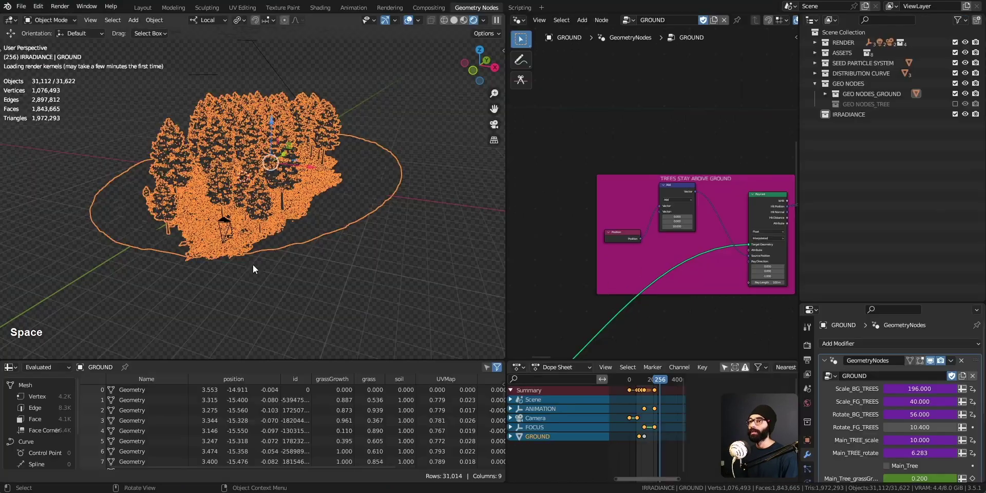
left_click(308, 286)
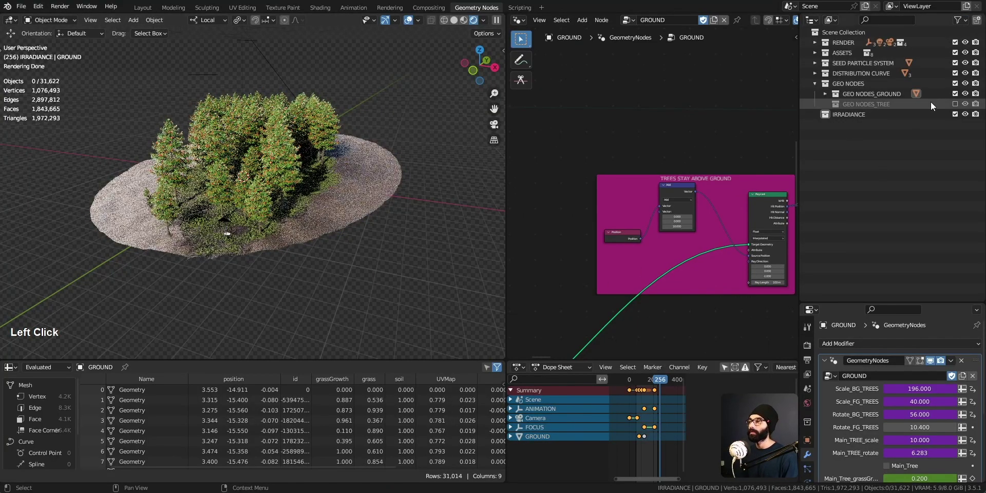
- Look through the GROUND spreadsheet's data domains and toggle the modifier's BG_Trees option off and back on
scroll(54, 425, "up", 2)
scroll(56, 398, "down", 4)
scroll(56, 399, "up", 3)
scroll(56, 402, "down", 4)
scroll(54, 405, "up", 5)
scroll(47, 406, "down", 2)
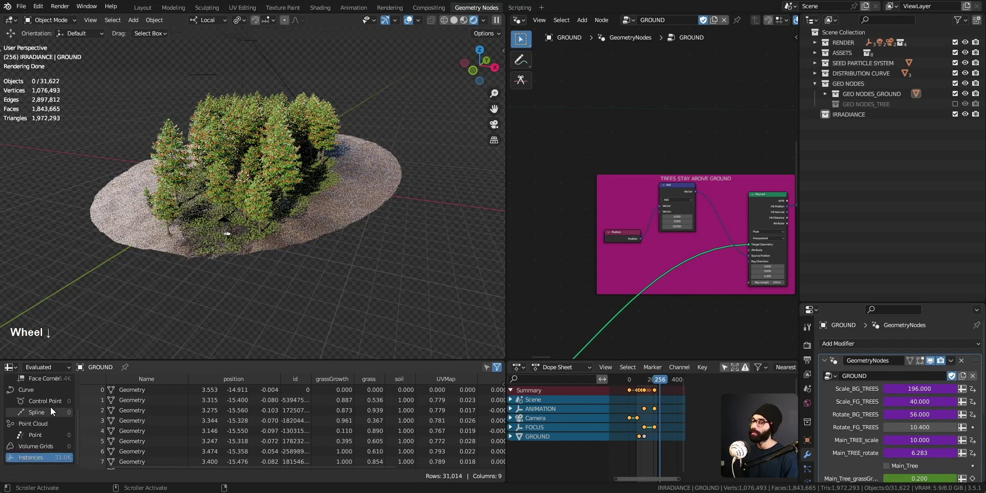
scroll(873, 427, "down", 5)
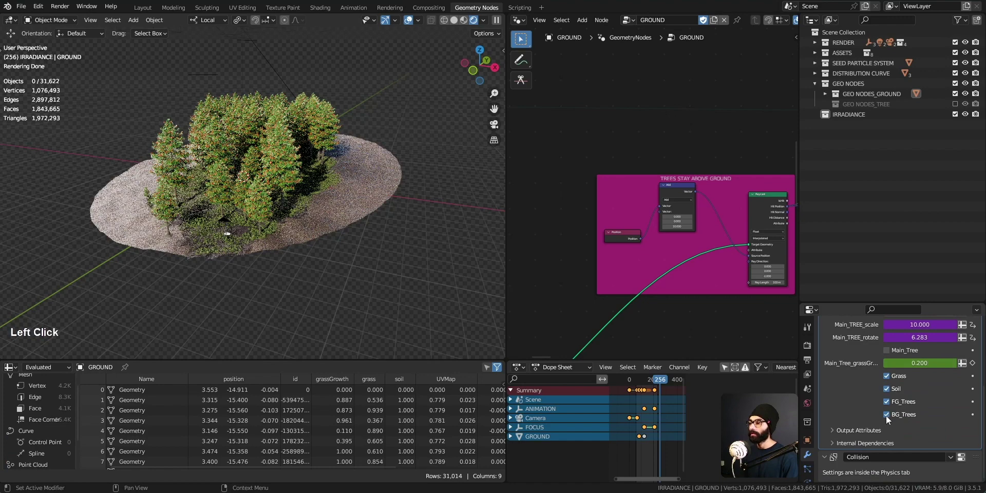
left_click(886, 414)
left_click(886, 415)
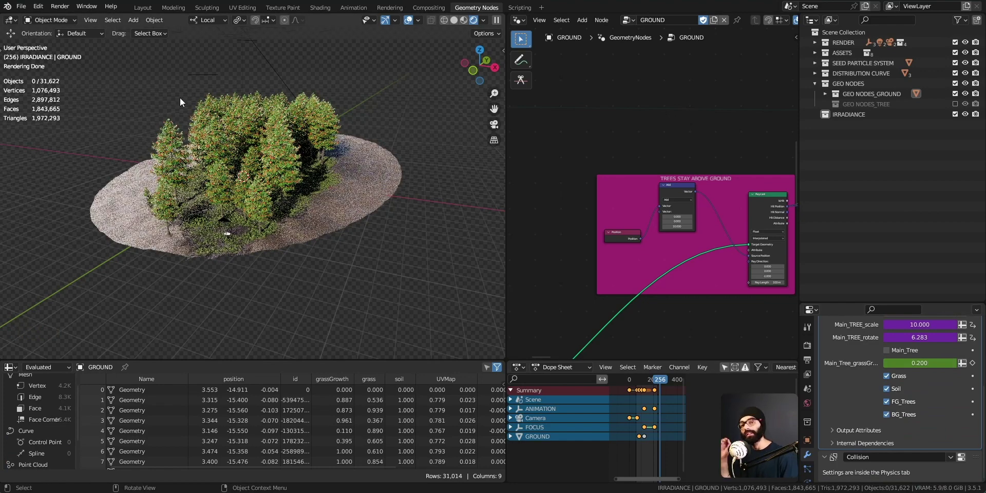
- Switch to the In The Khud notes and review the Environment Render Day 3 checklist
key("alt+Tab")
key("alt+Tab")
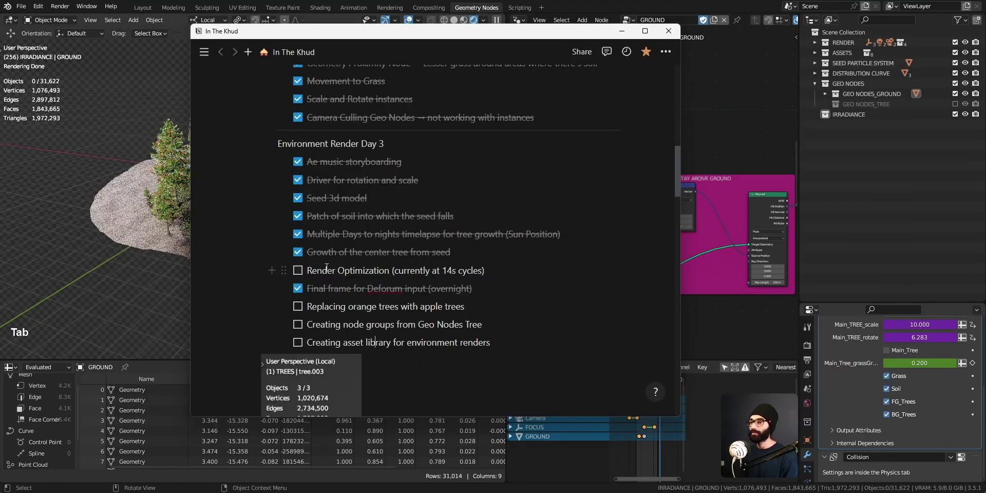
left_click_drag(324, 269, 420, 271)
left_click(368, 306)
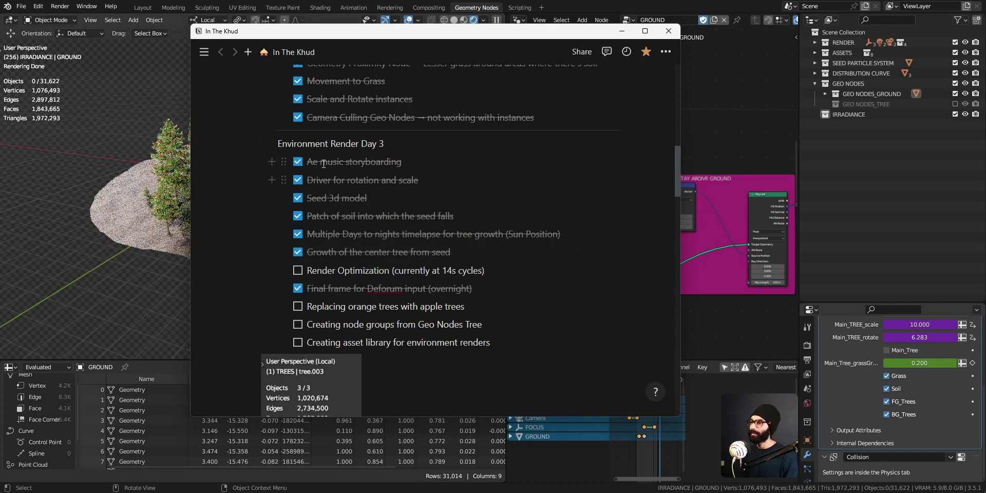
left_click_drag(323, 164, 419, 181)
left_click(358, 185)
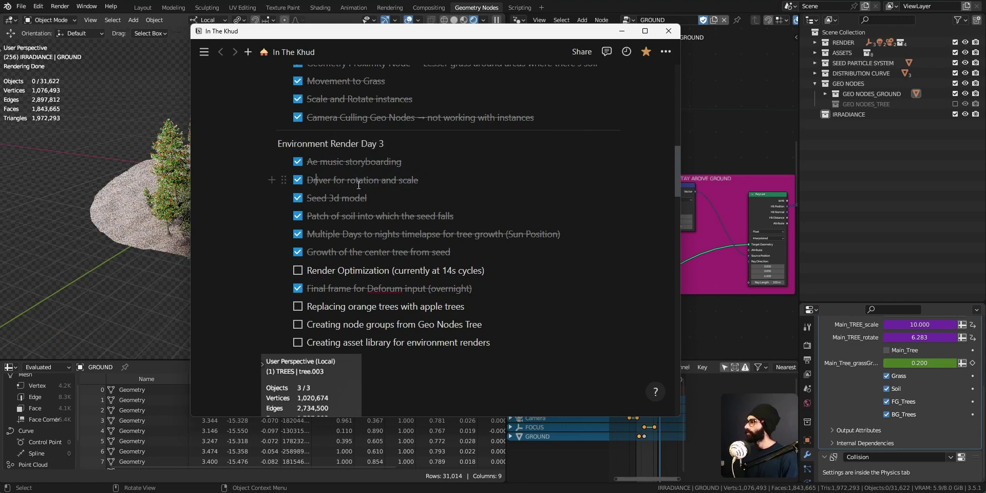
left_click(492, 492)
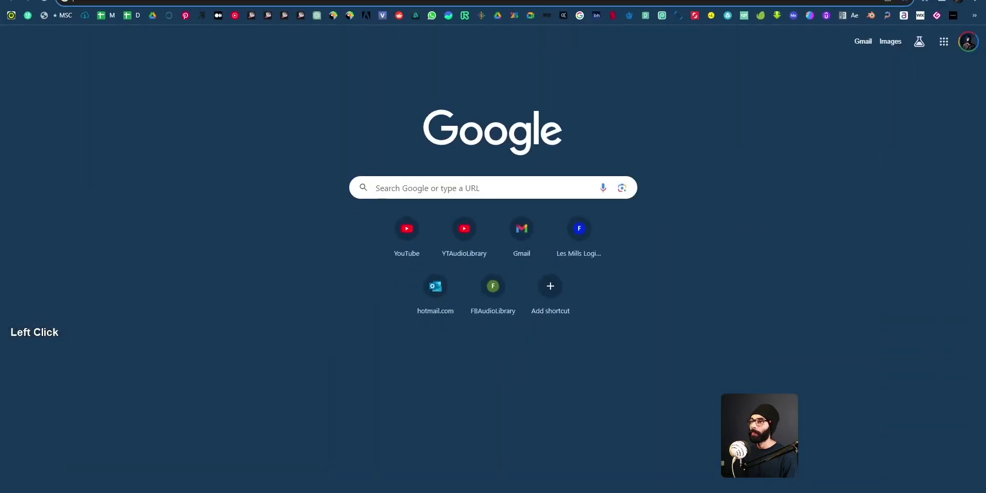
left_click_drag(493, 1, 985, 9)
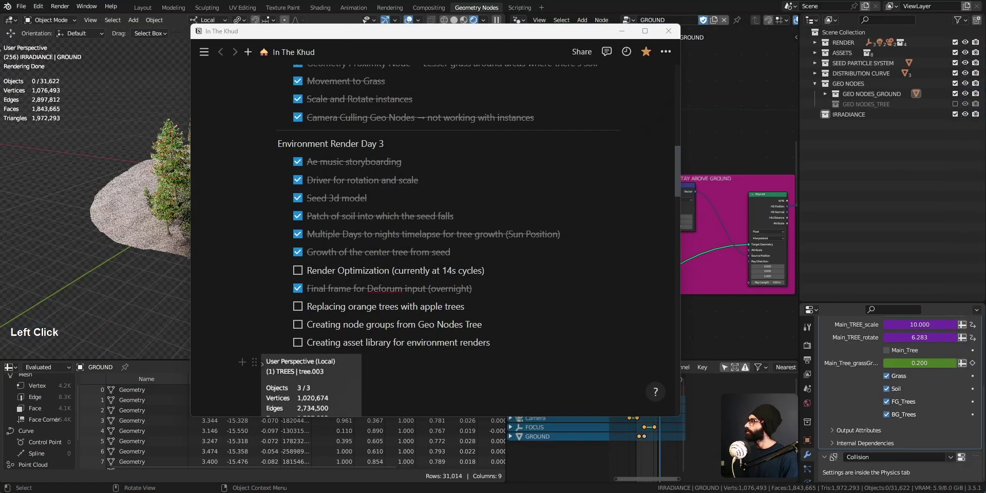
key("alt+Tab")
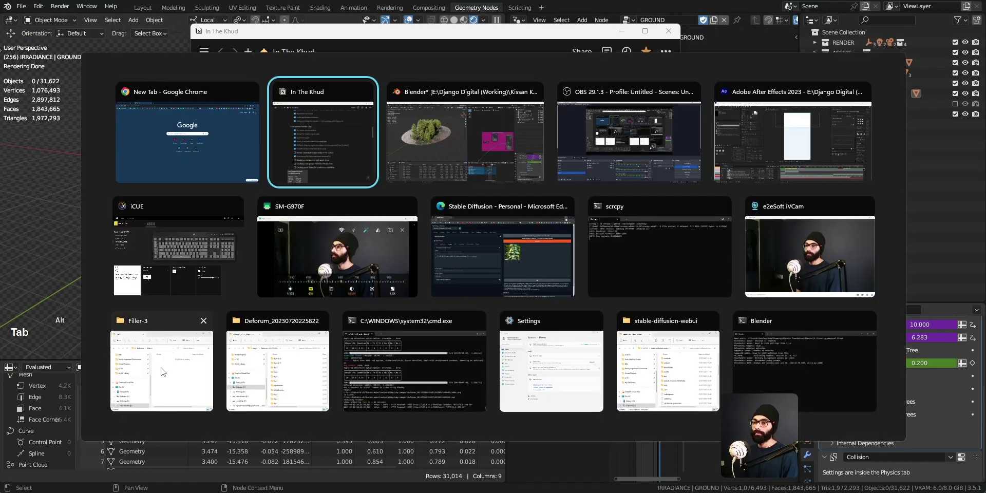
left_click(161, 365)
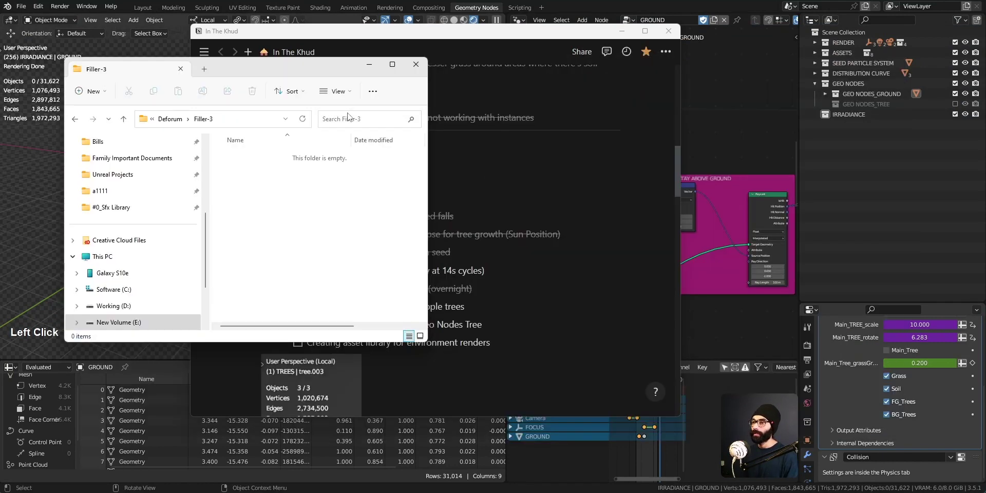
left_click(168, 119)
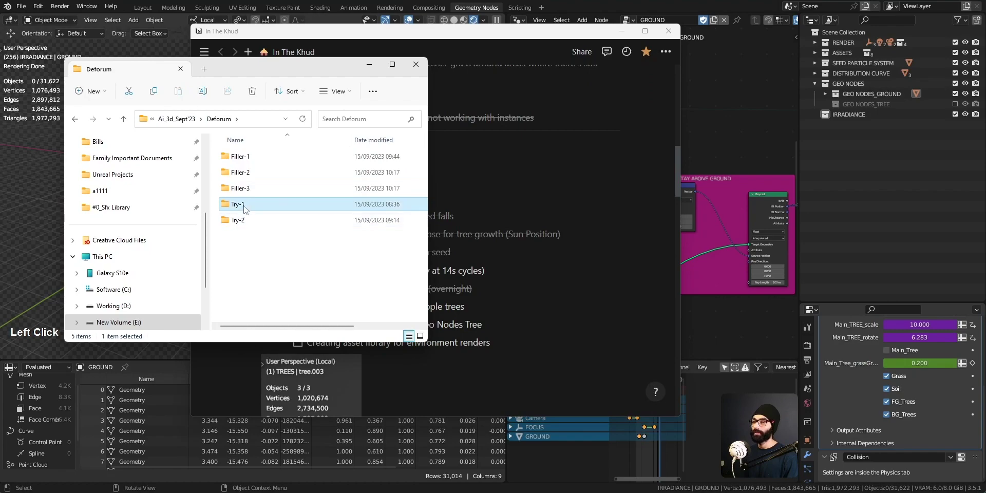
double_click(265, 204)
double_click(245, 162)
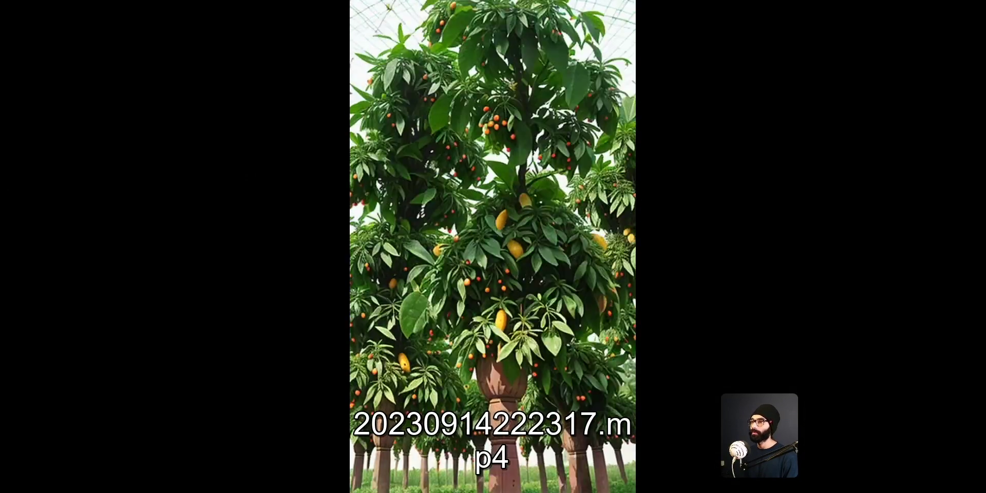
- Leave full screen, play the opening of the Deforum video, and rewind and pause it at the start
key("Escape")
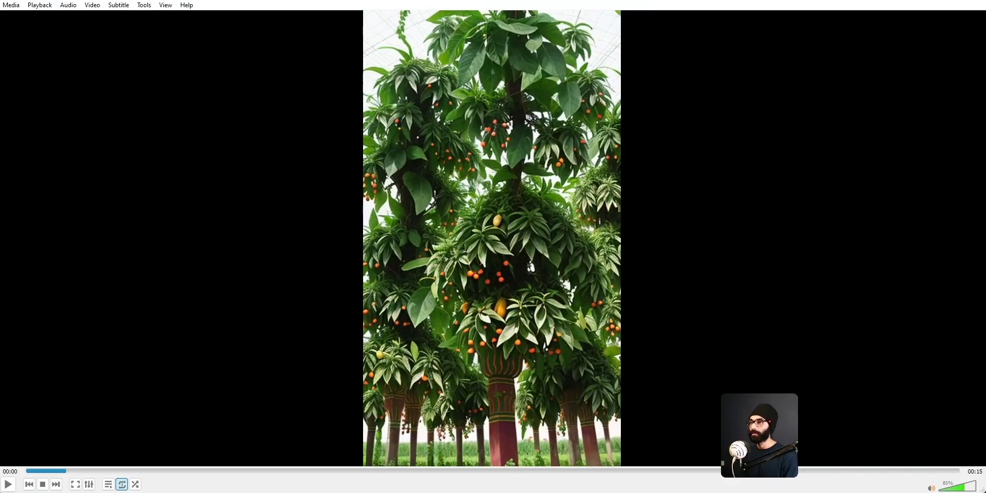
key("alt+Tab")
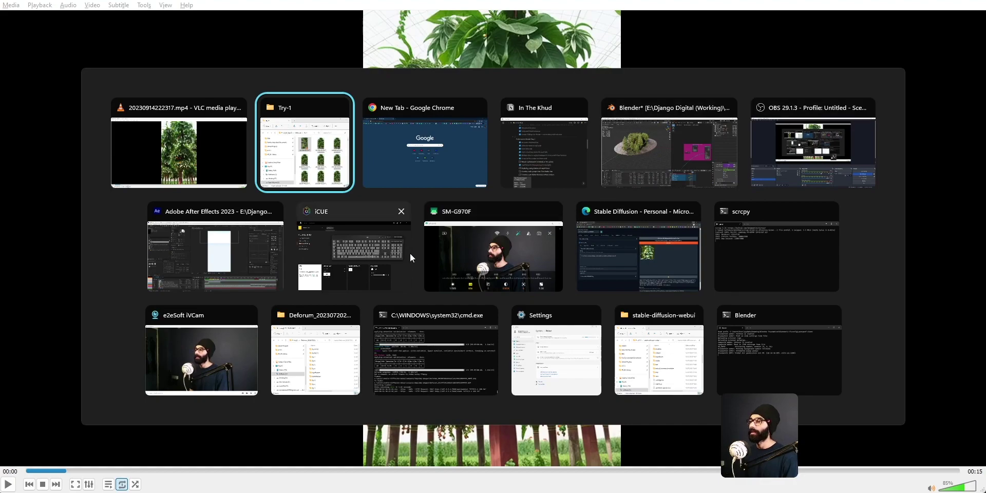
key("Escape")
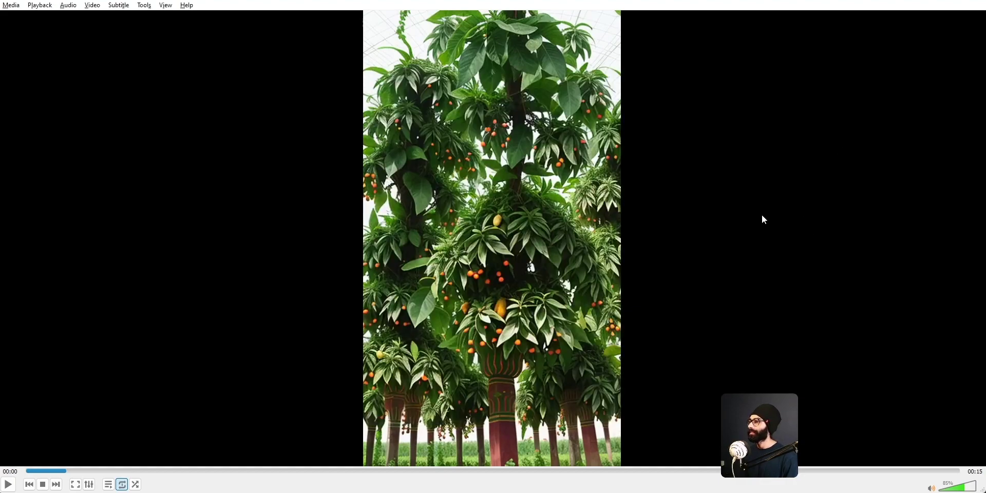
key("space")
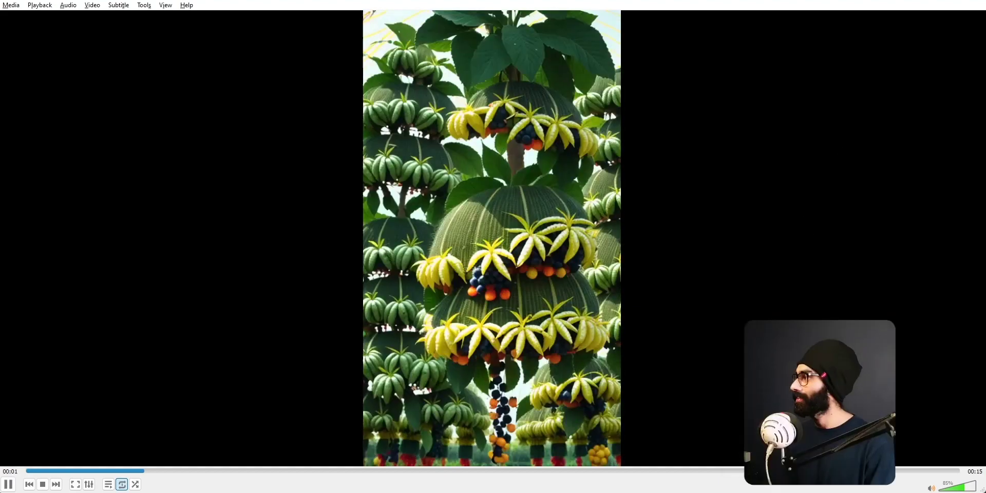
left_click_drag(86, 471, 26, 470)
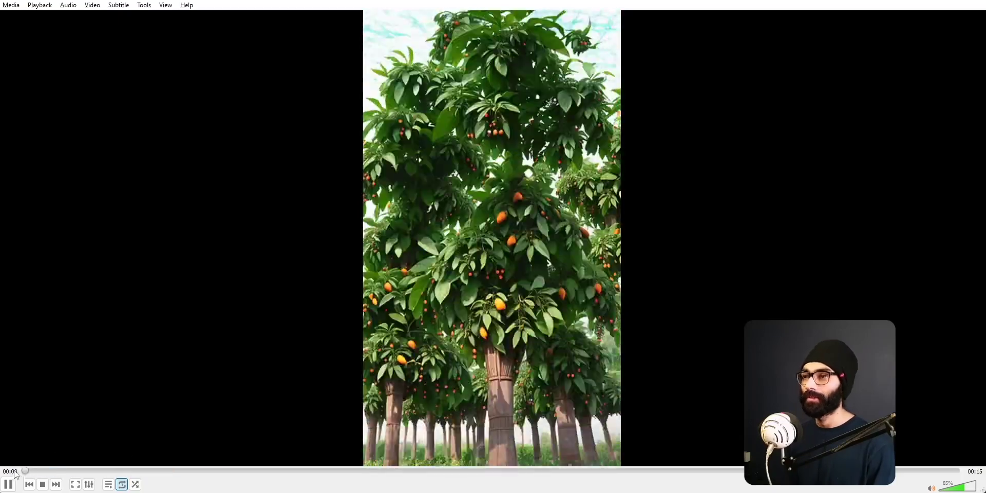
key("space")
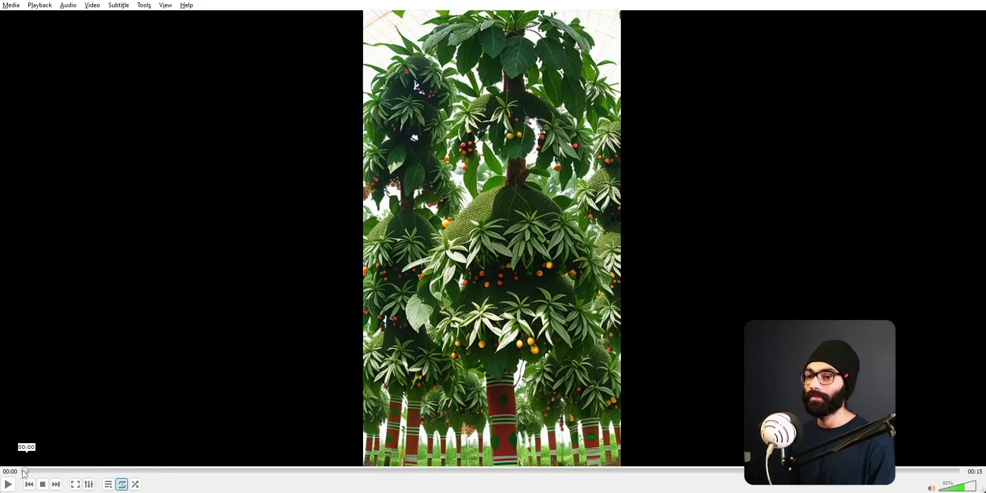
- Switch to After Effects and inspect frame 234 of the main composition in an enlarged composition view
key("alt+Tab")
key("Escape")
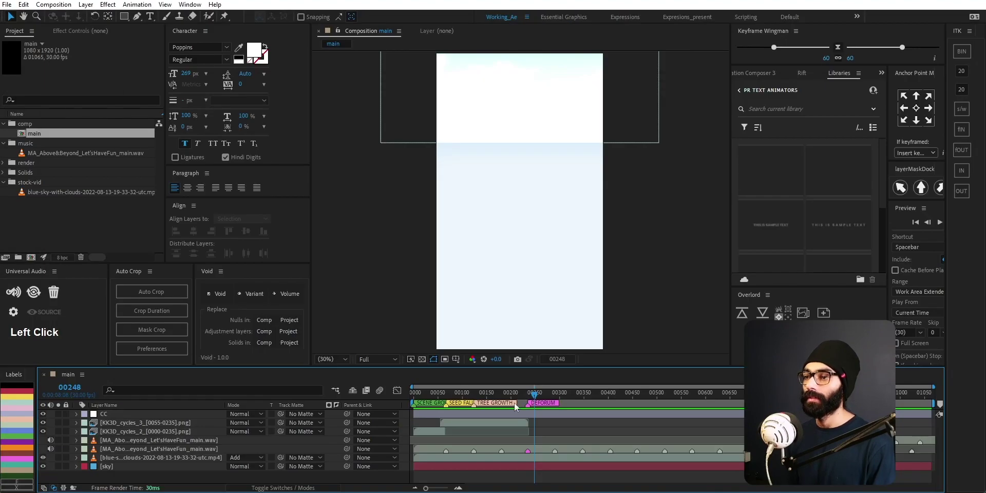
left_click(527, 392)
key("grave")
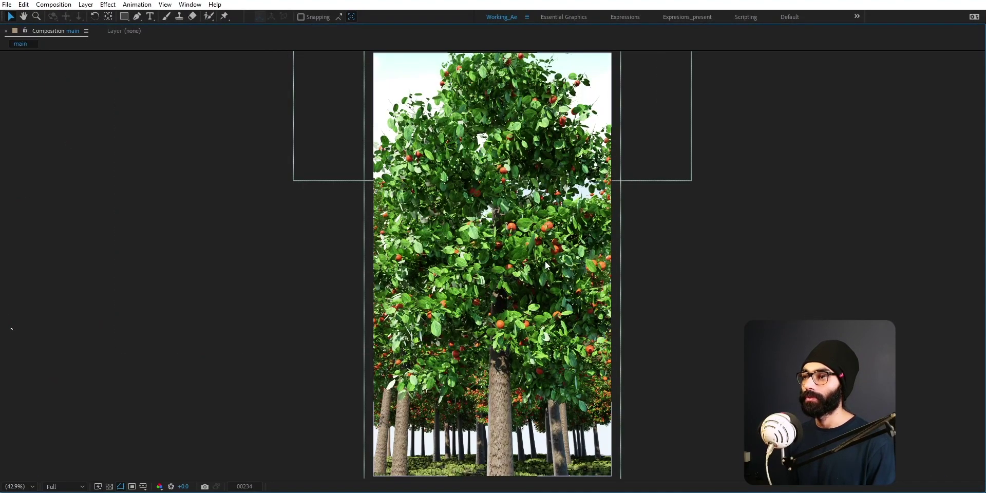
key("grave")
- Scrub the main composition through its tree growth section to frame 204
left_click_drag(464, 402, 491, 416)
mouse_move(503, 417)
left_mouse_down()
mouse_move(512, 417)
mouse_move(485, 418)
left_mouse_up()
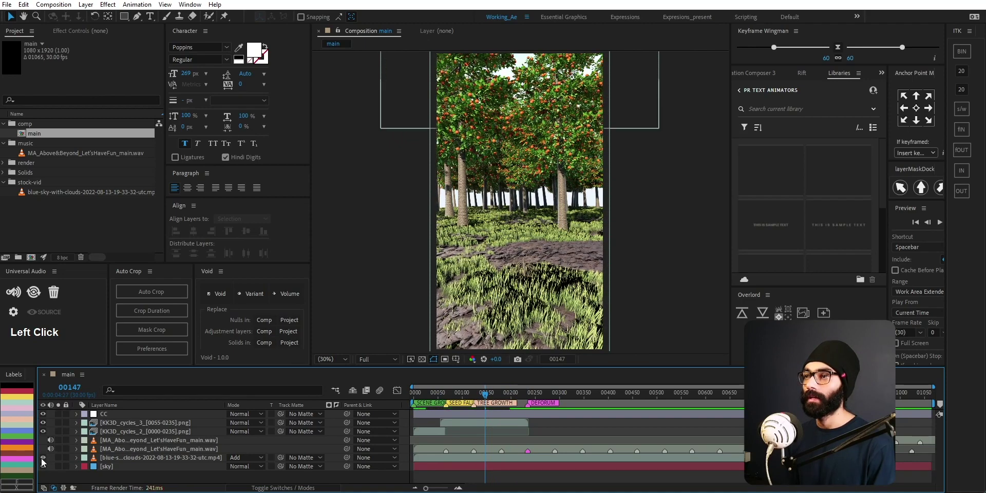
left_click_drag(492, 397, 512, 408)
- Switch back to the Deforum video in VLC and compare its frames between 00:12 and 00:14
key("alt+Tab")
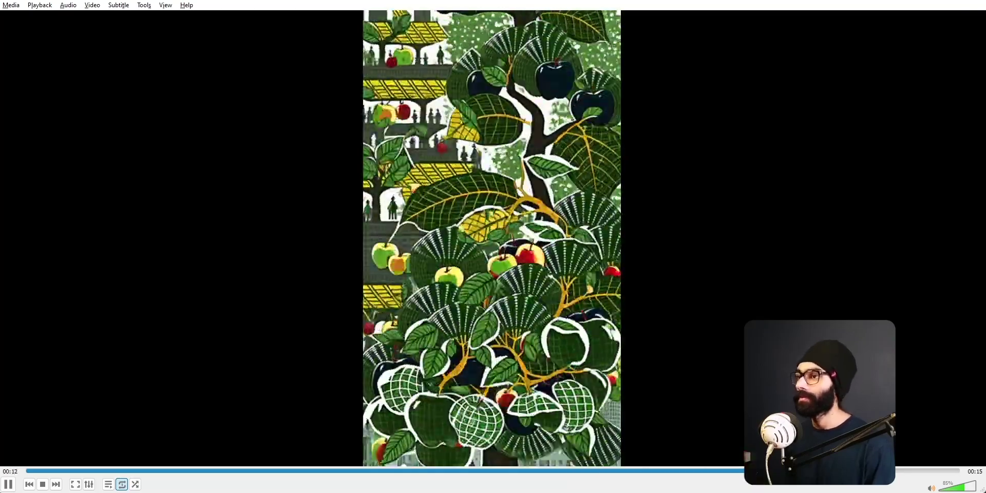
key("space")
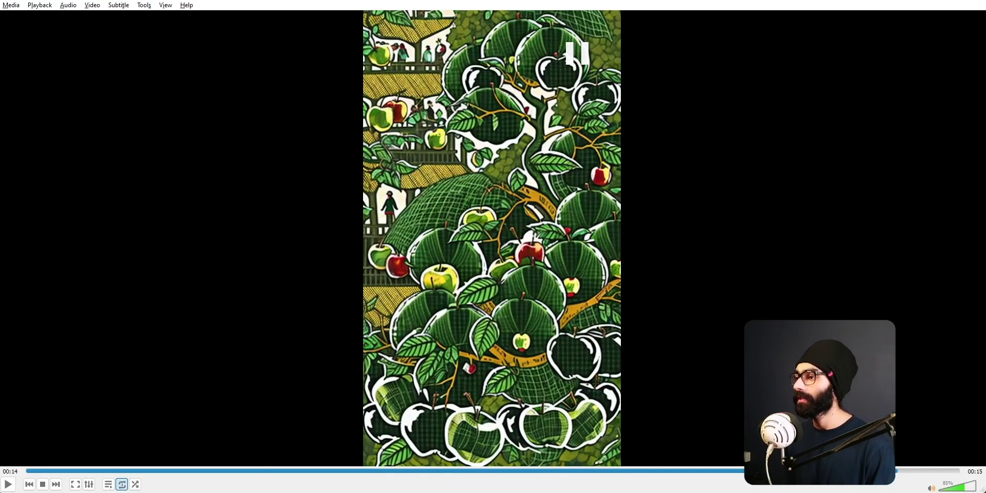
left_click_drag(708, 473, 785, 481)
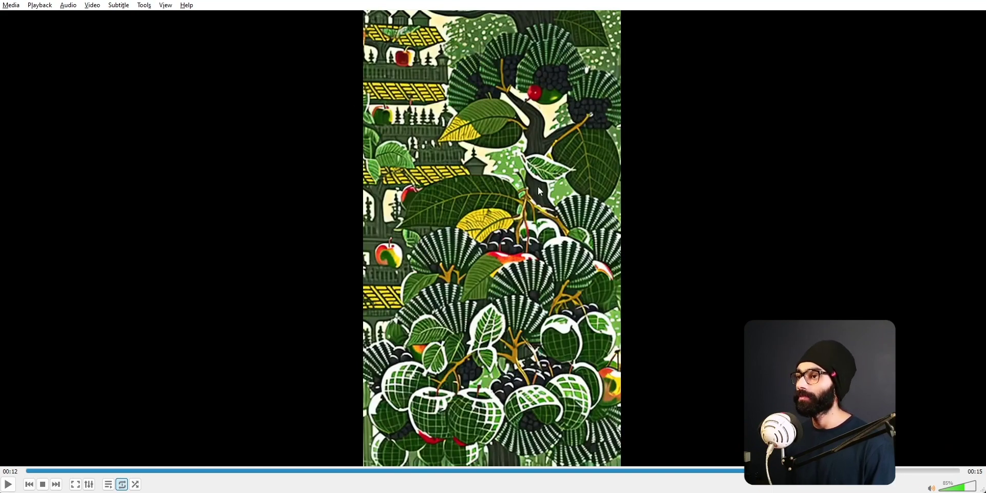
left_click_drag(710, 472, 937, 487)
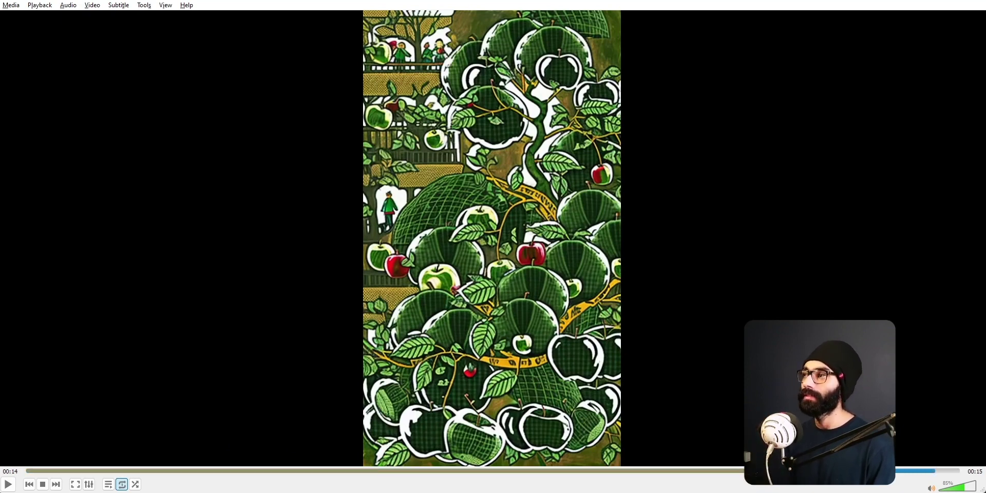
key("alt+Tab")
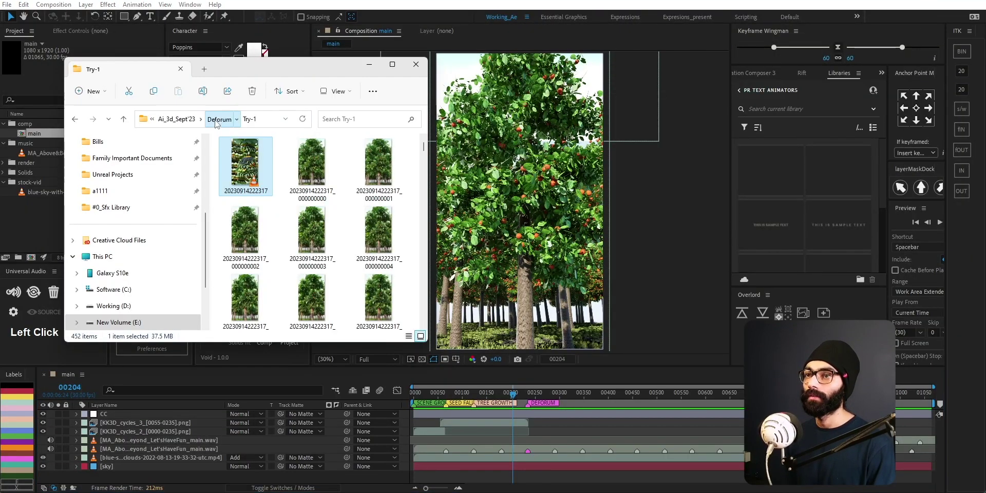
left_click(216, 119)
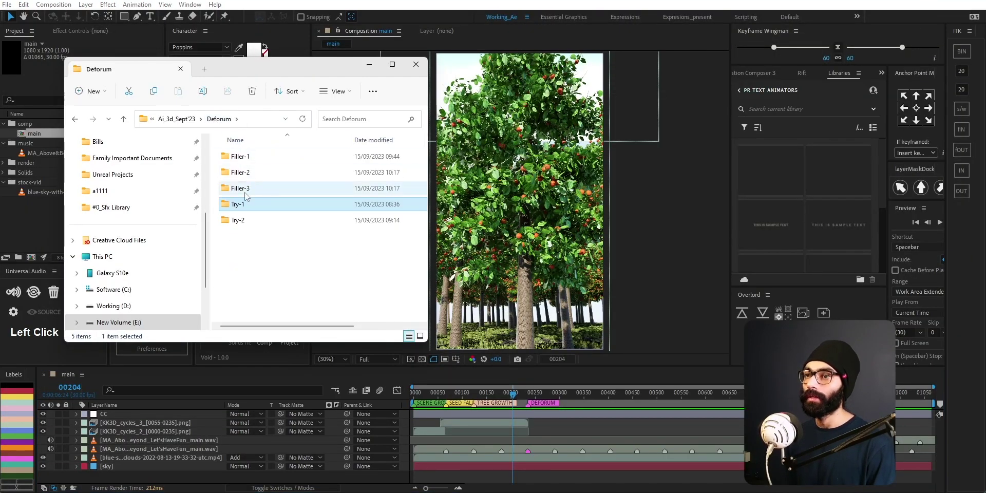
double_click(238, 220)
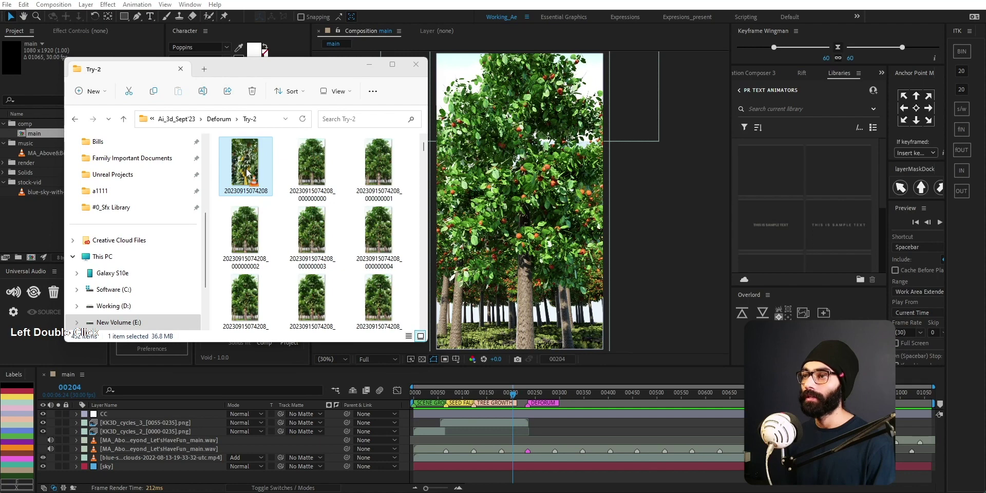
key("alt+Tab")
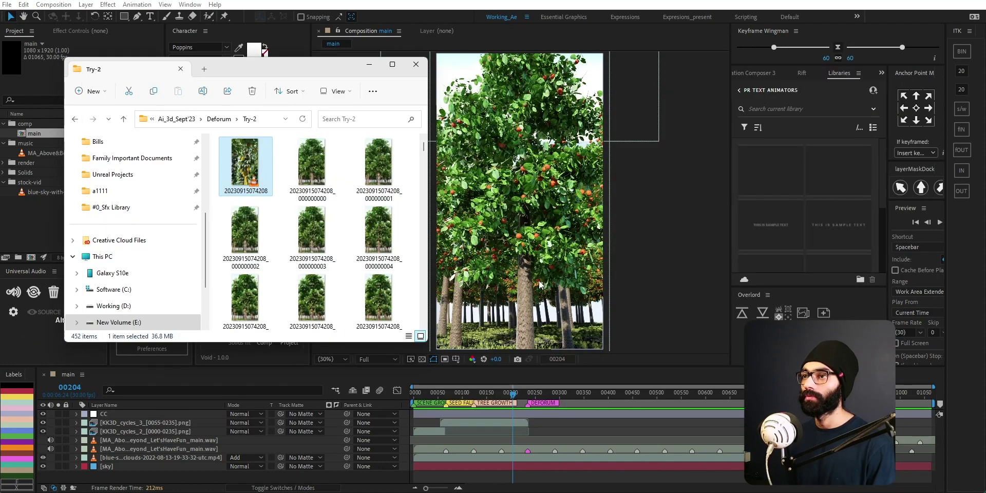
- Replay the Try-2 video in VLC from the start, pausing on its fruit details, and stop it at 00:13
key("alt+Tab")
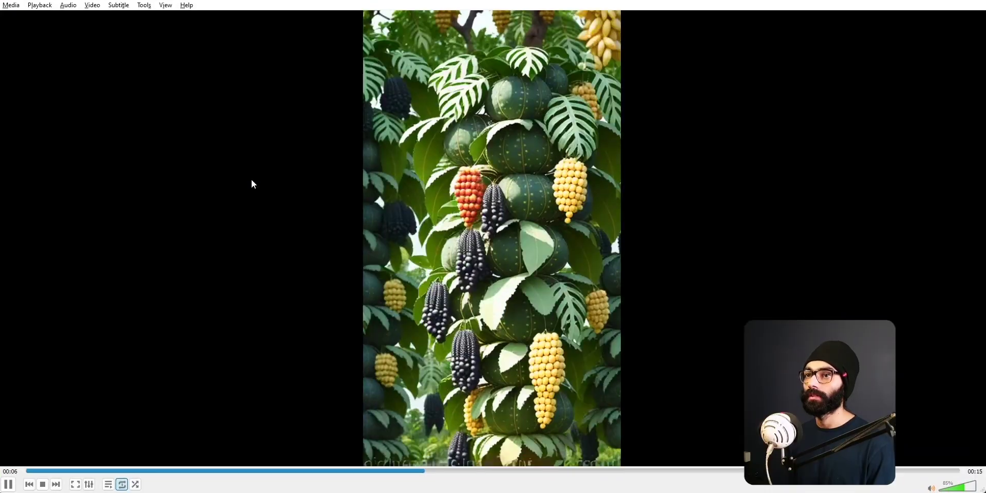
left_click(50, 471)
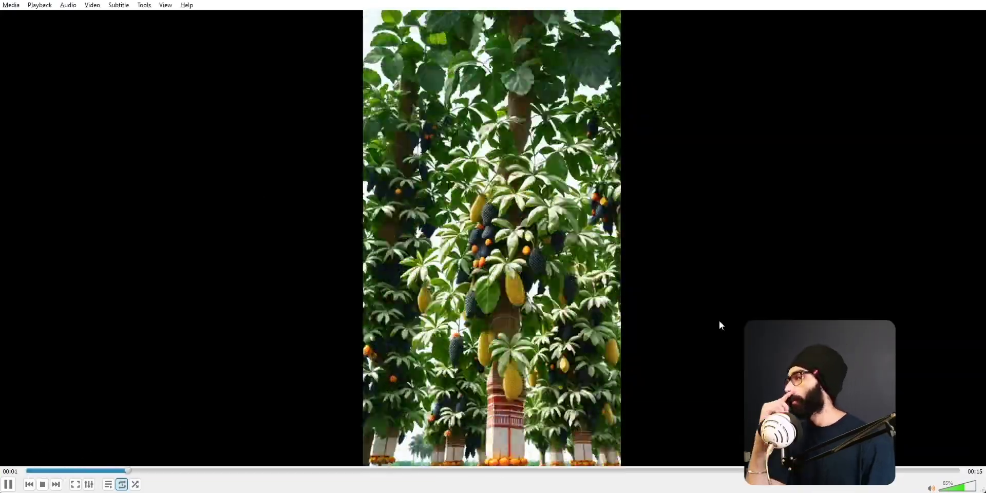
key("space")
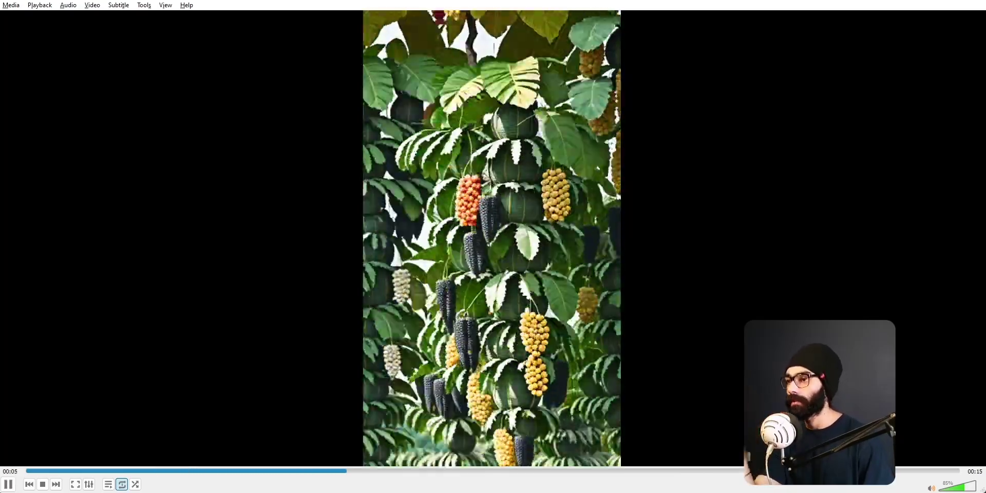
key("space")
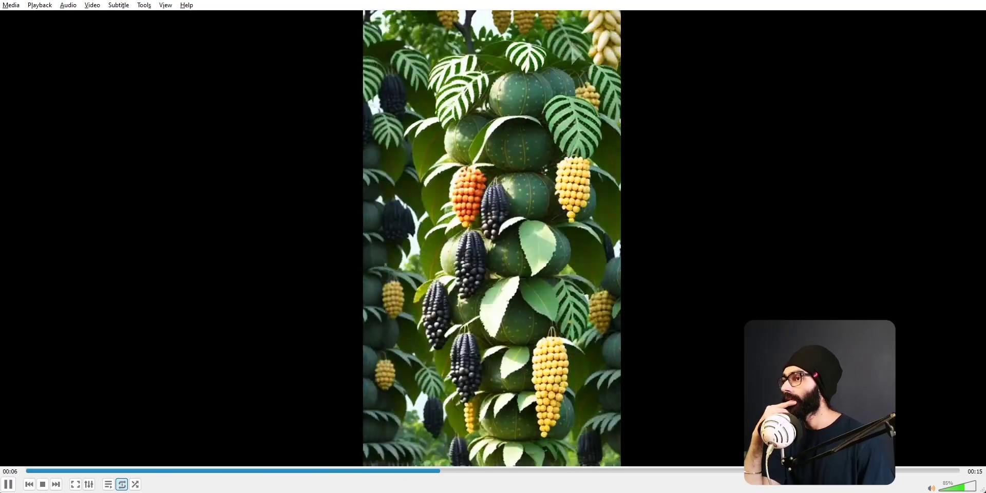
key("space")
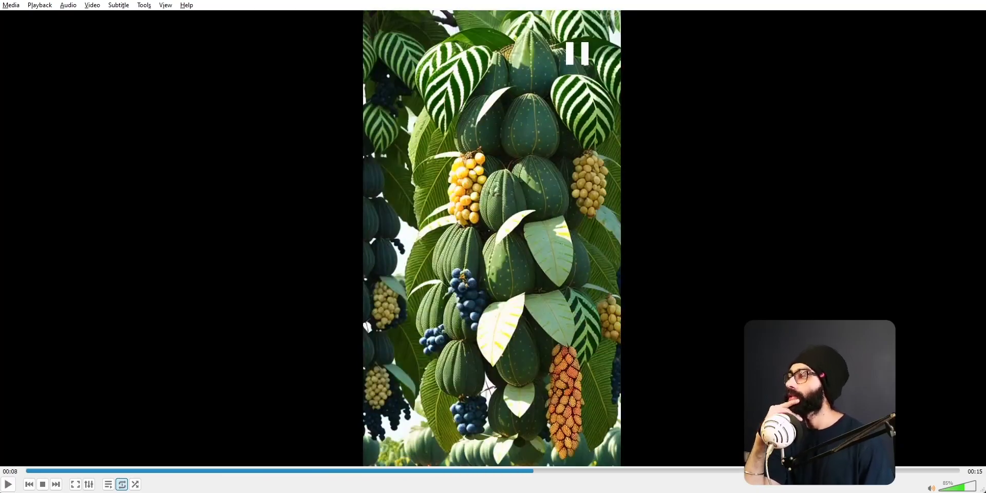
key("space")
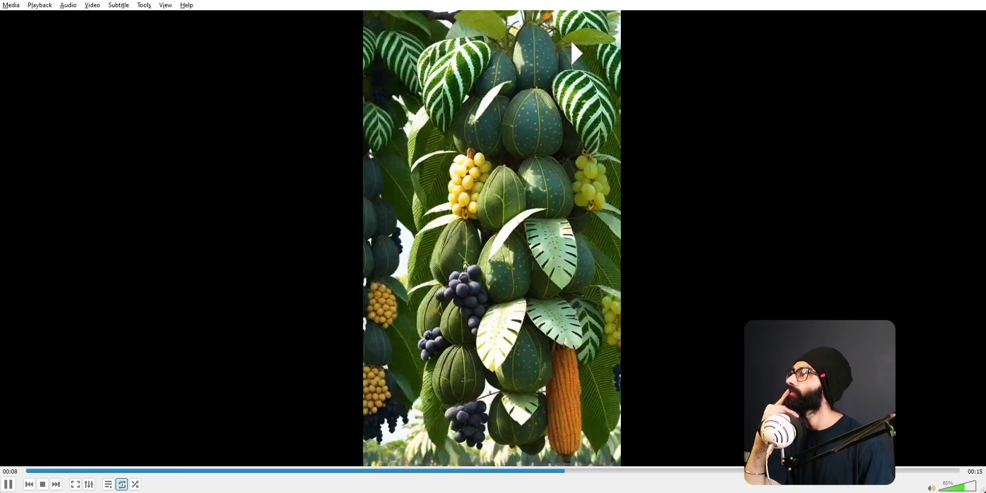
left_click(26, 470)
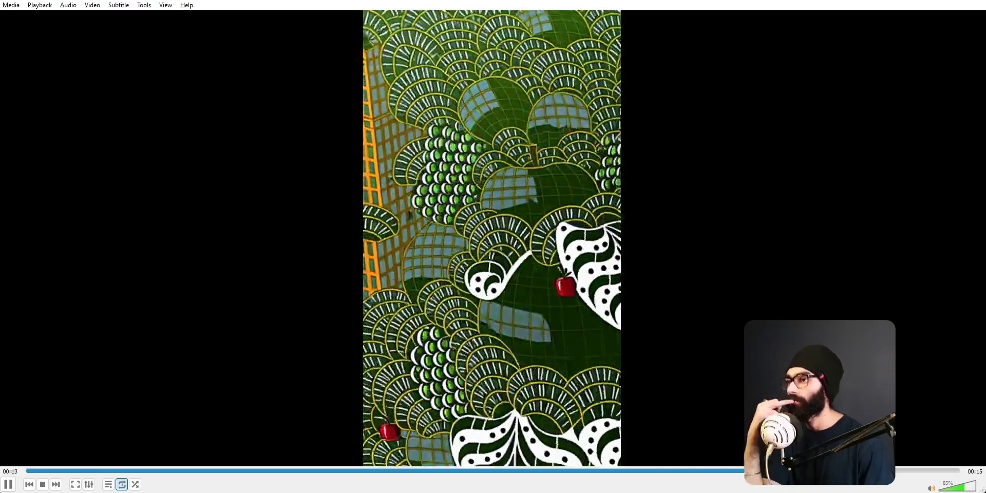
key("space")
key("alt+Tab")
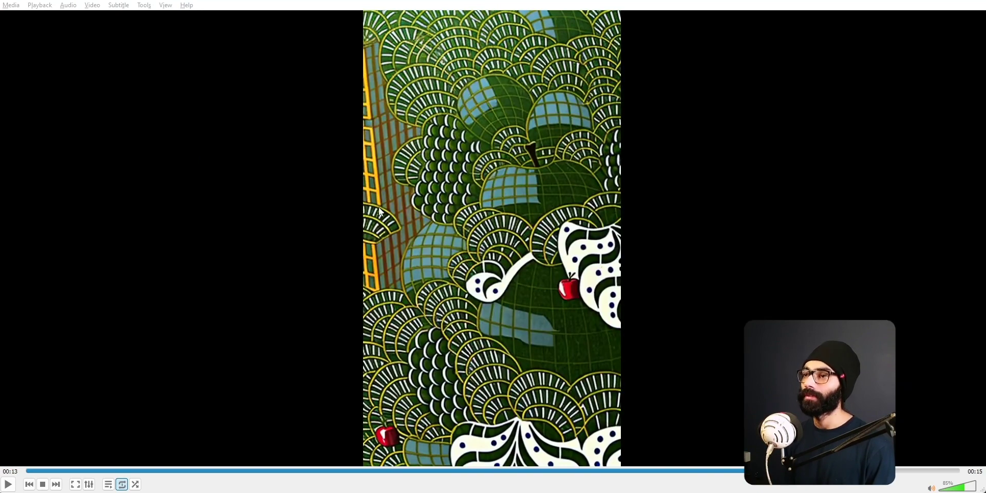
left_click(974, 1)
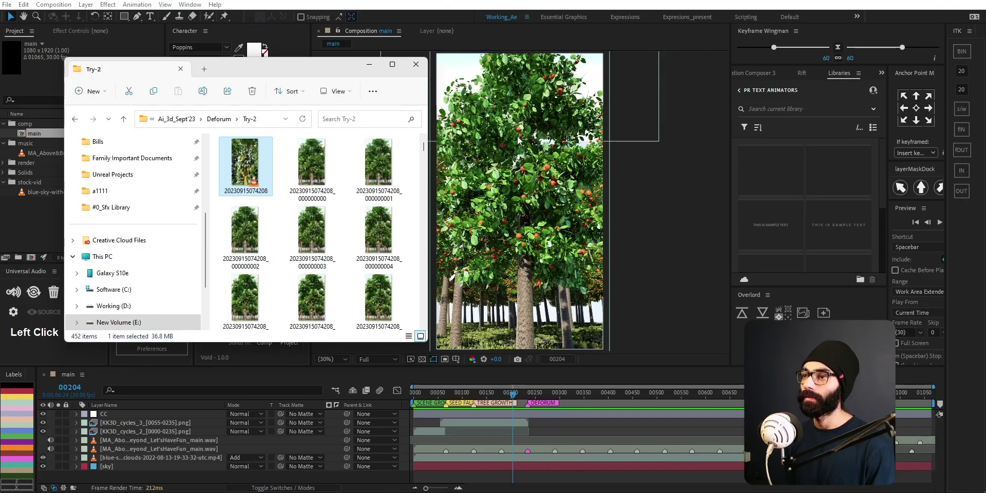
left_click(207, 119)
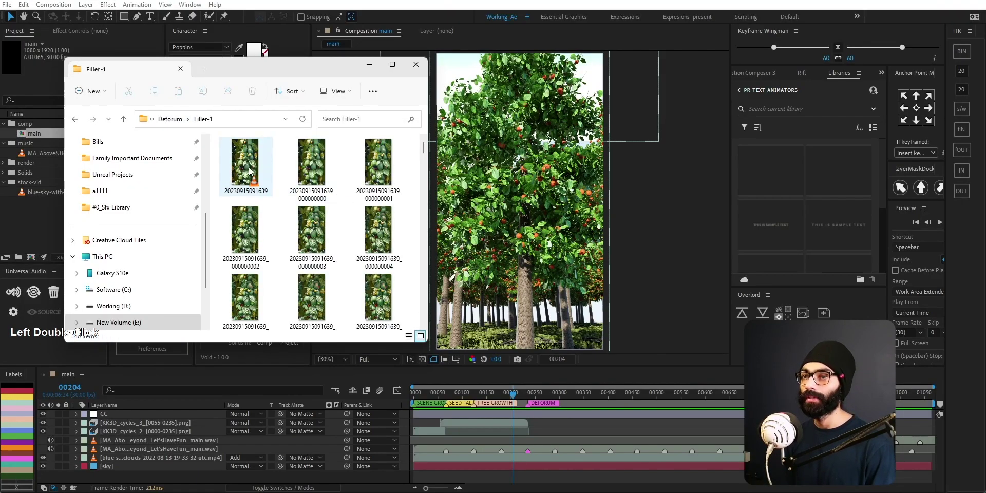
key("alt+Tab")
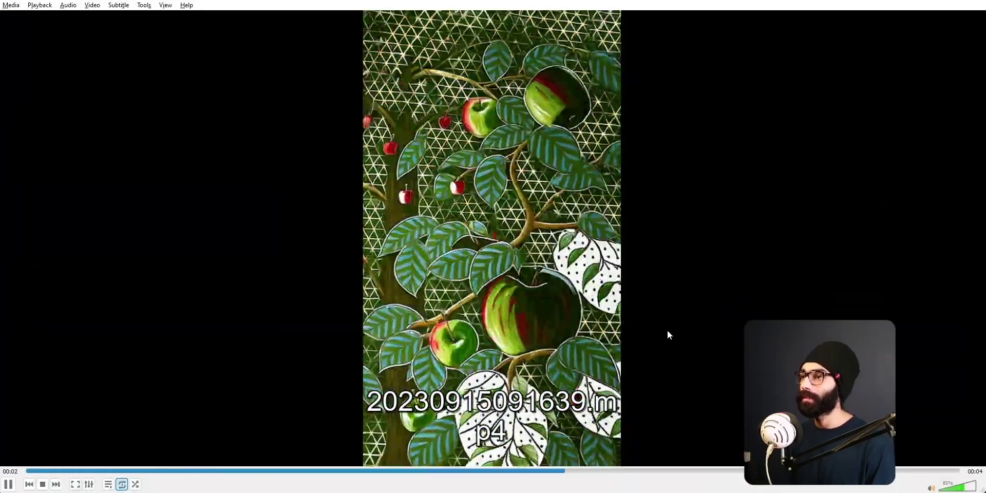
key("space")
key("alt+Tab")
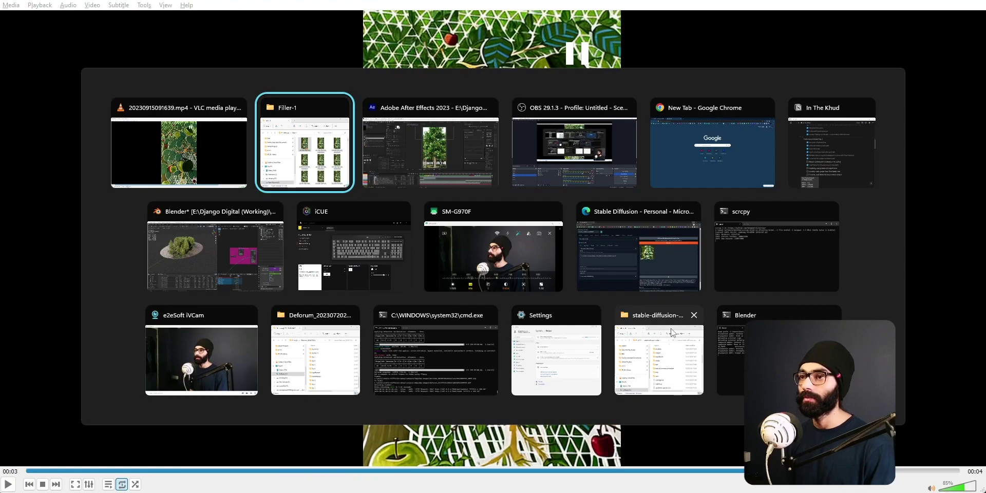
key("alt+Tab")
double_click(247, 170)
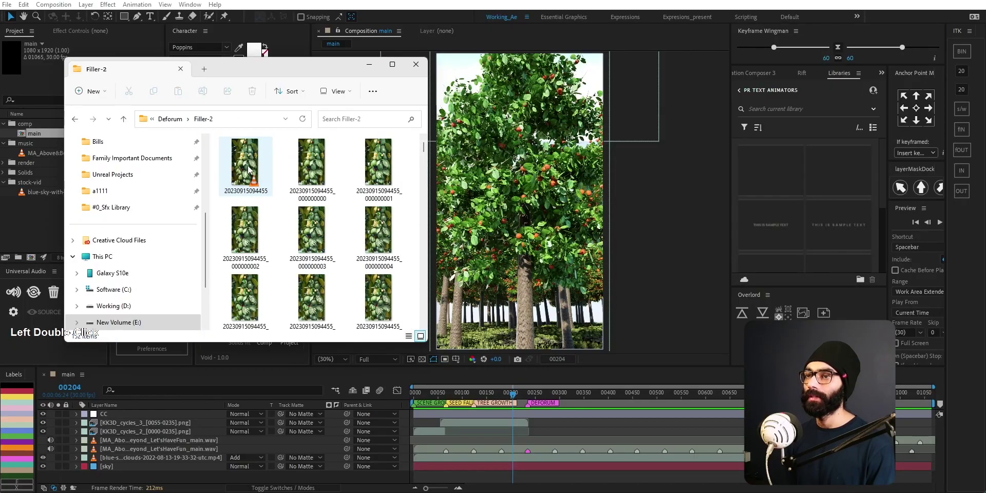
key("alt+Tab")
left_click(225, 140)
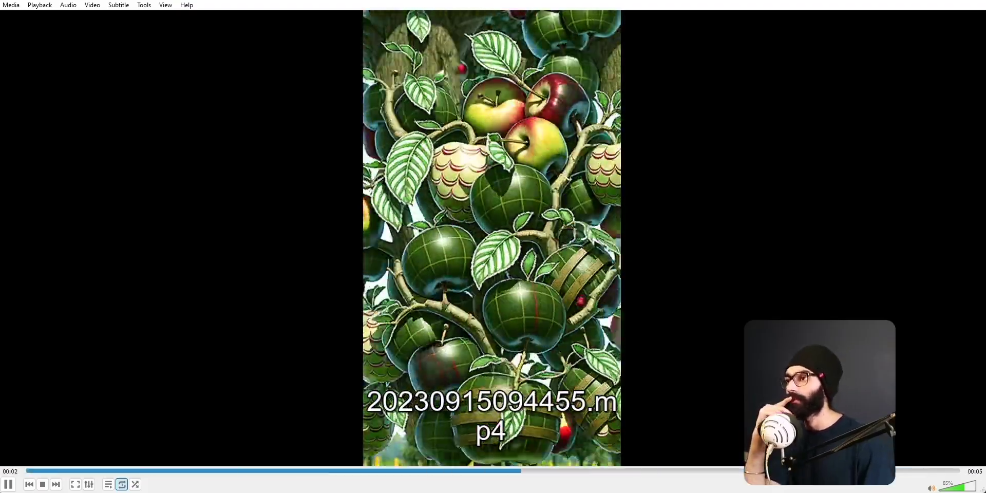
key("space")
- Switch to the Stable Diffusion web UI in Edge and review the apple tree text in the Deforum prompts
key("alt+Tab")
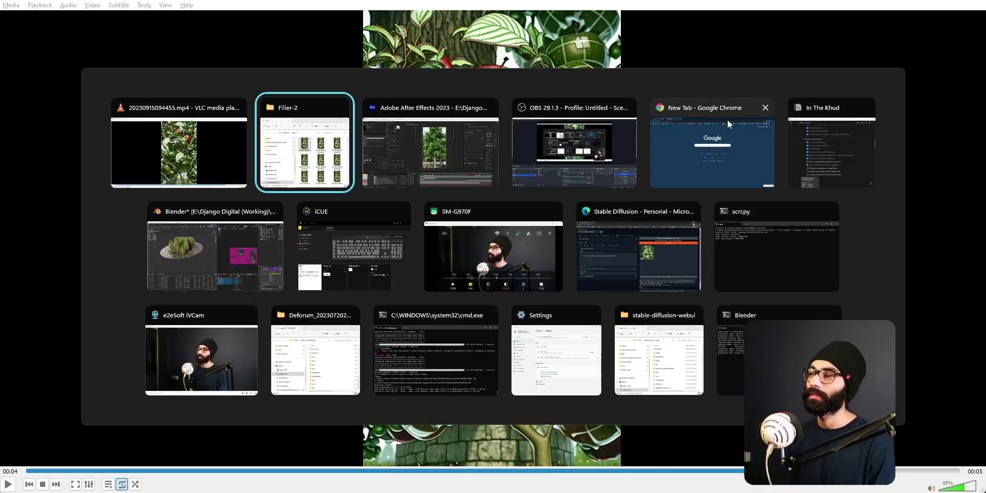
left_click(646, 256)
left_click(932, 0)
key("F14")
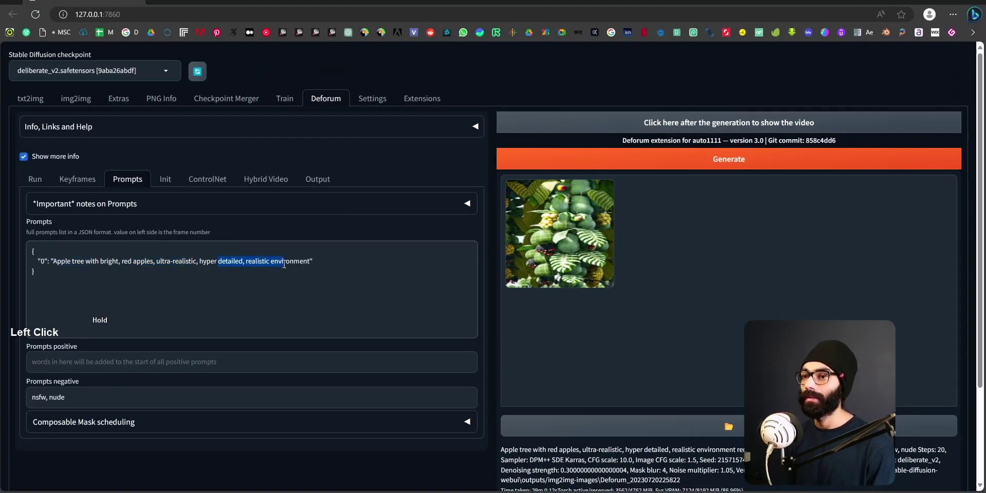
key("alt+Tab")
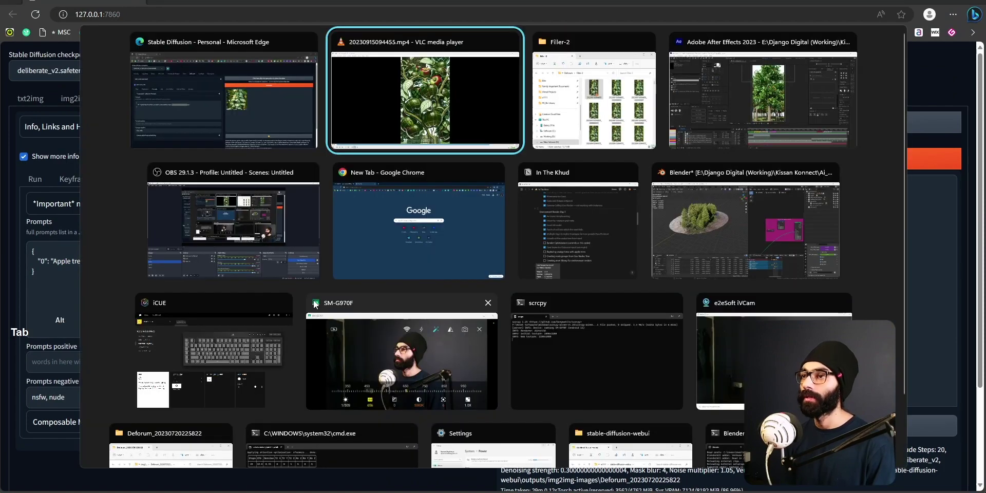
key("alt+Tab")
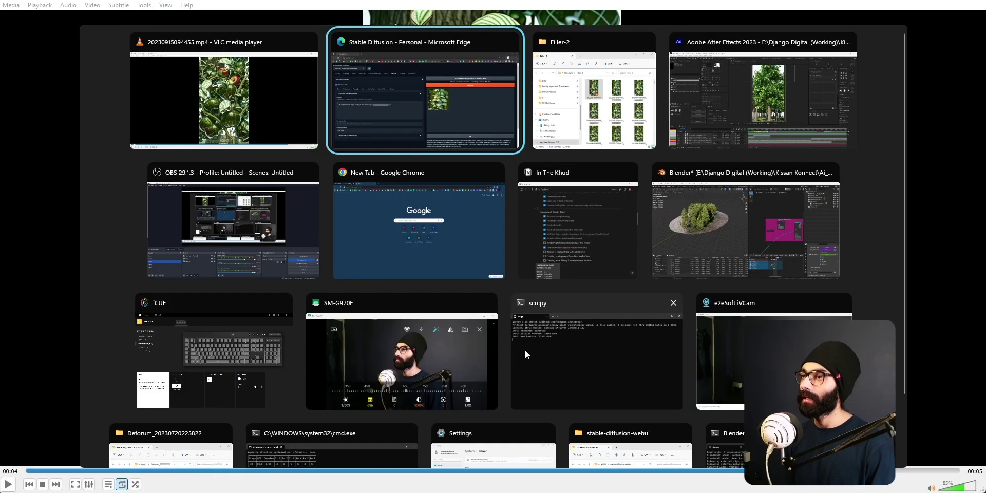
- Return to the file window, check the Deforum folder's Filler-3 subfolder, and look once more at the Filler-2 video in VLC
left_click(925, 3)
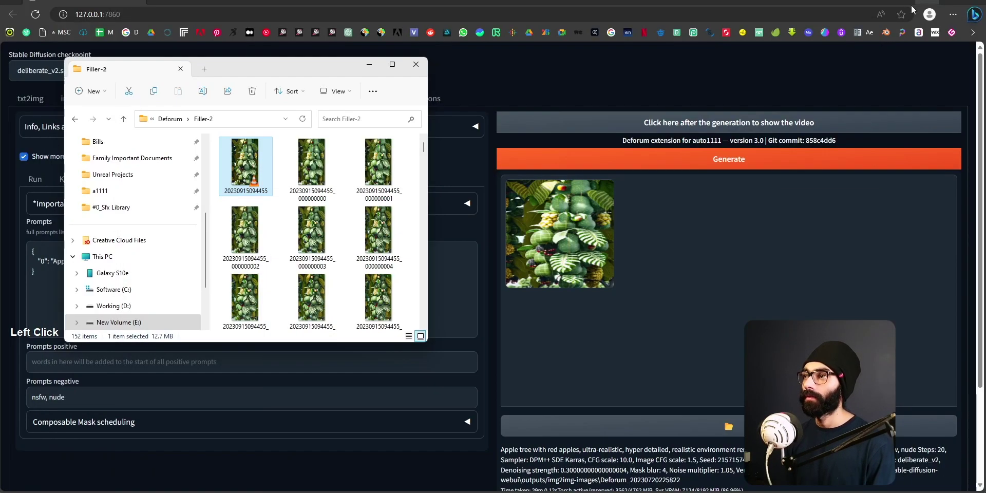
left_click(180, 119)
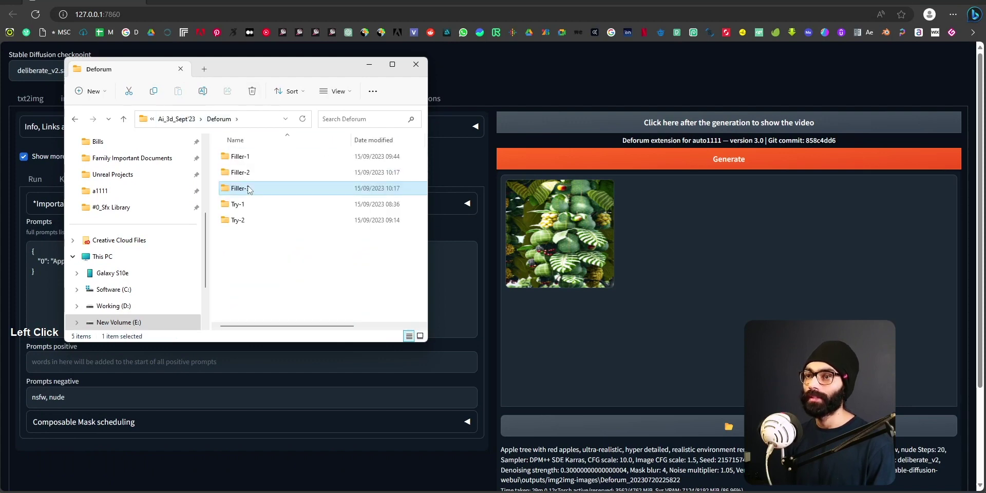
left_click(171, 119)
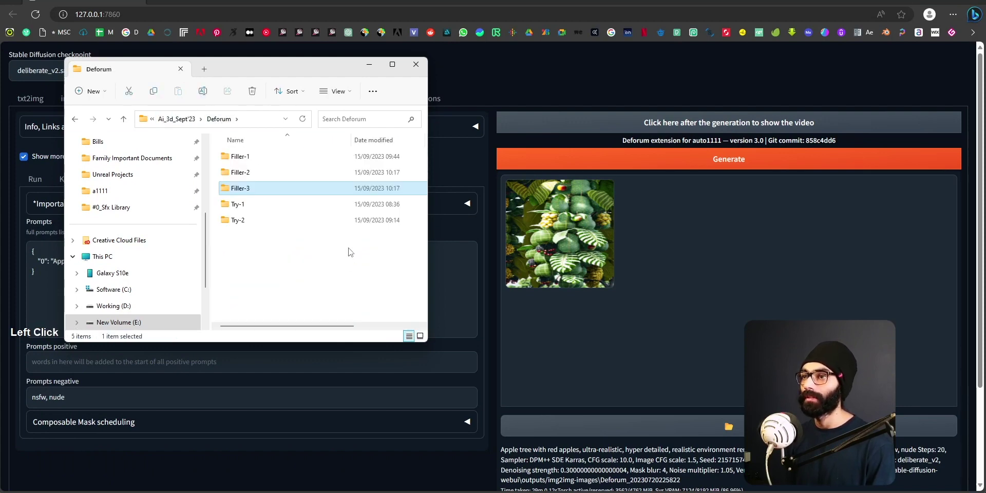
key("alt+Tab")
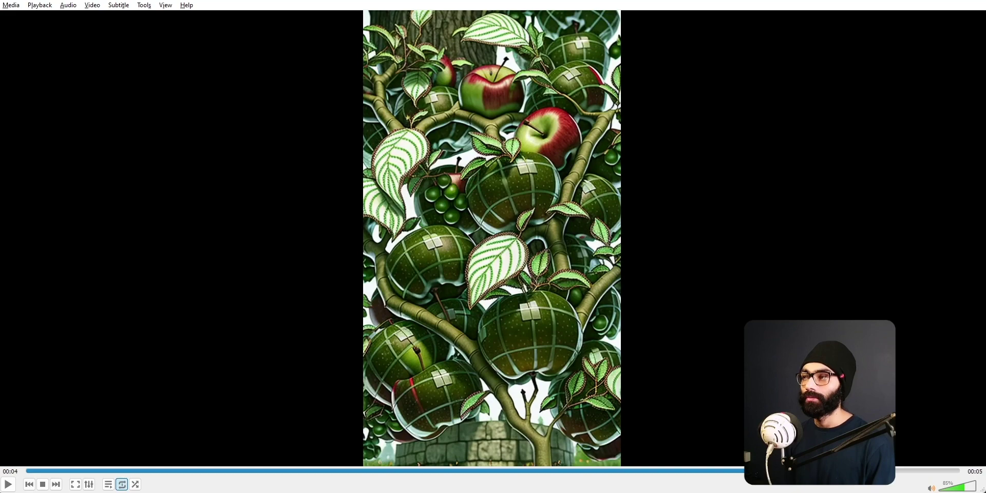
left_click(929, 1)
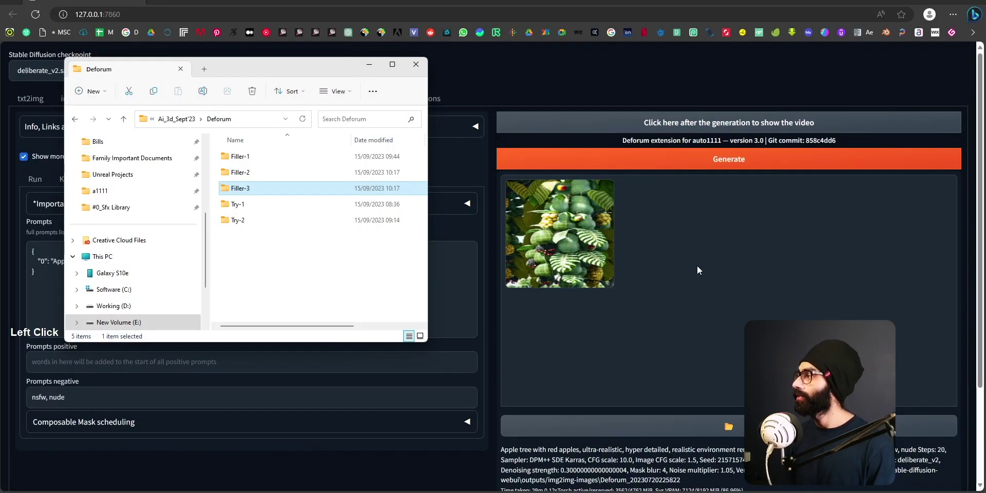
- Switch to the In The Khud page in Notion and review the unchecked tasks under Environment Render Day 3
key("alt+Tab")
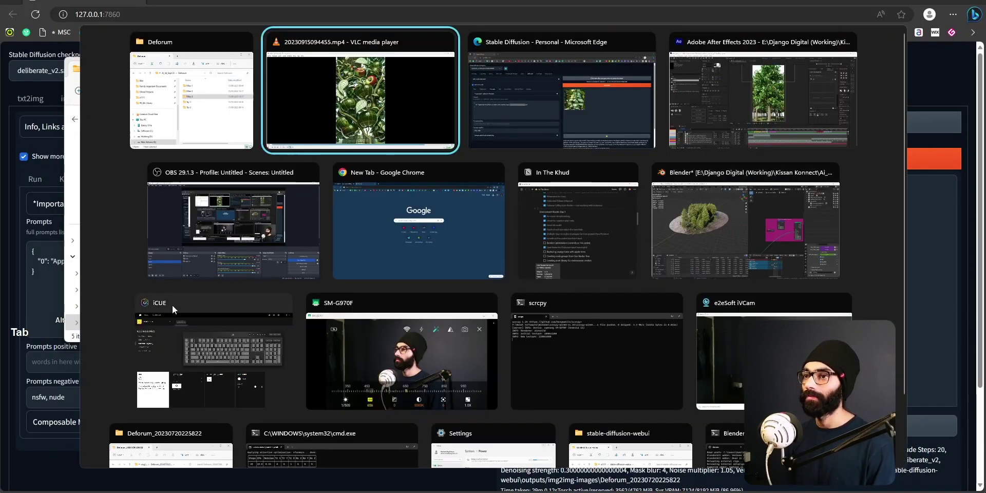
left_click(573, 256)
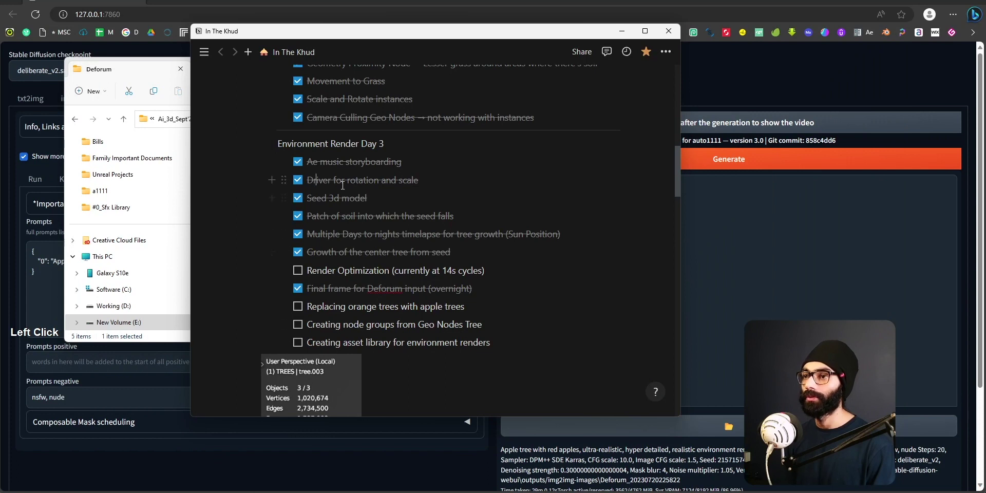
scroll(348, 288, "down", 3)
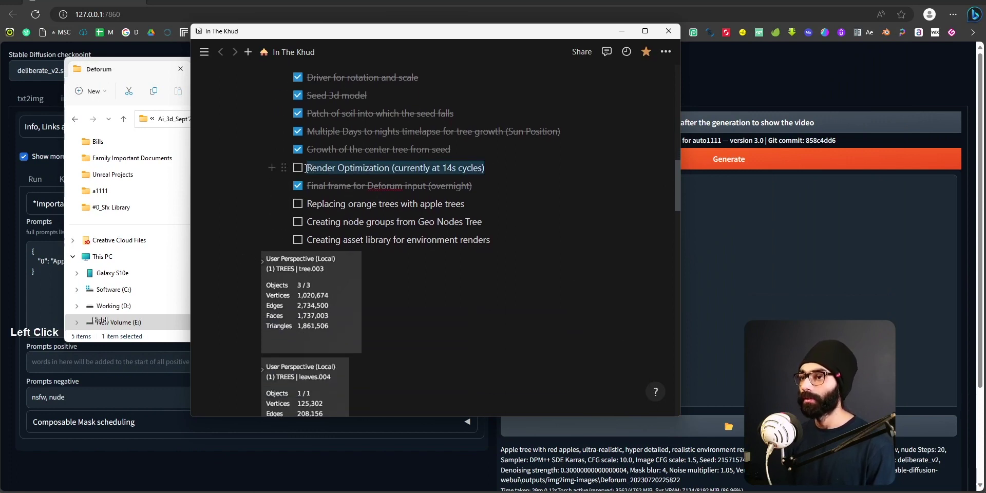
scroll(356, 211, "up", 1)
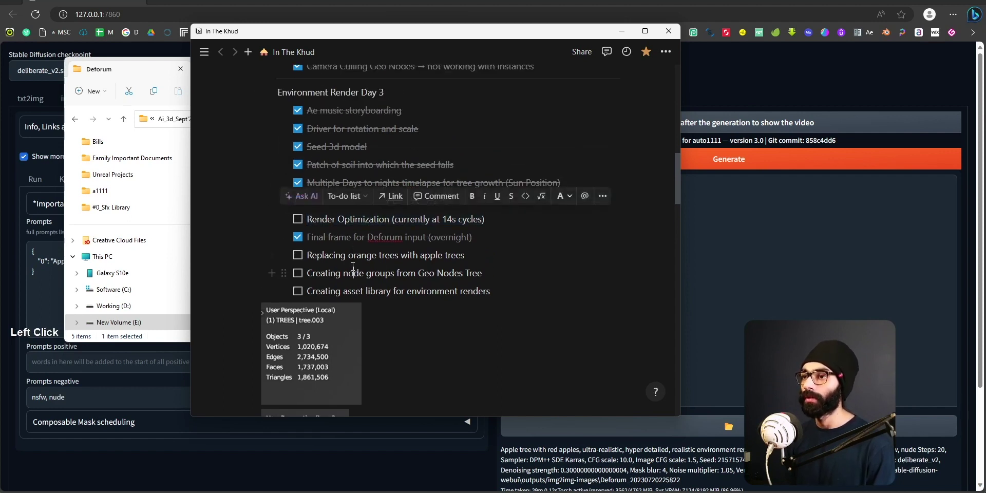
scroll(406, 289, "up", 2)
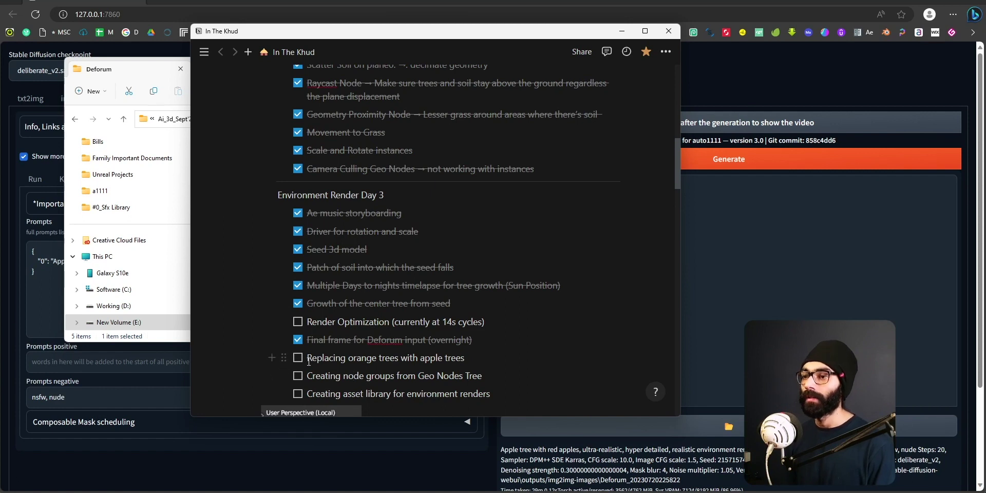
scroll(466, 362, "down", 1)
- Switch to Blender and examine the scene's orange trees, checking them against the Notion task about replacing them with apple trees
key("alt+Tab")
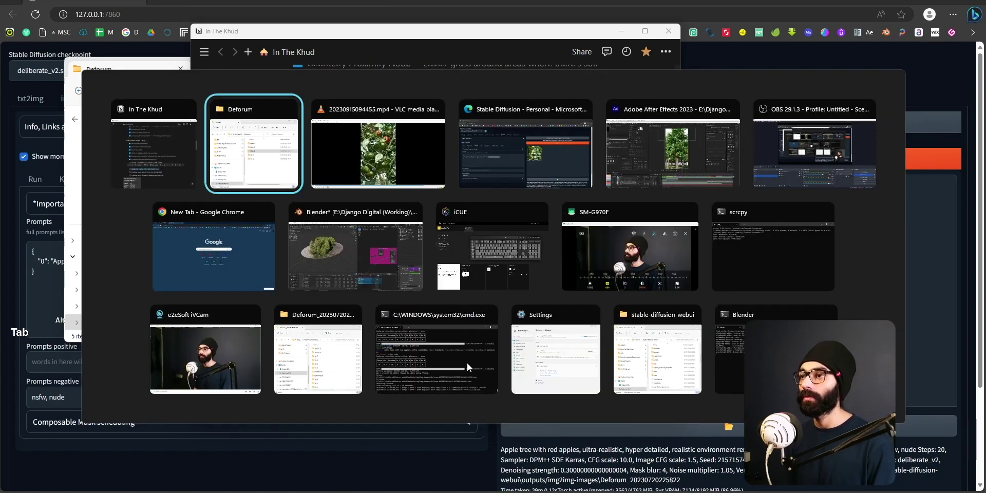
left_click(332, 246, "alt")
middle_click_drag(301, 183, 337, 135)
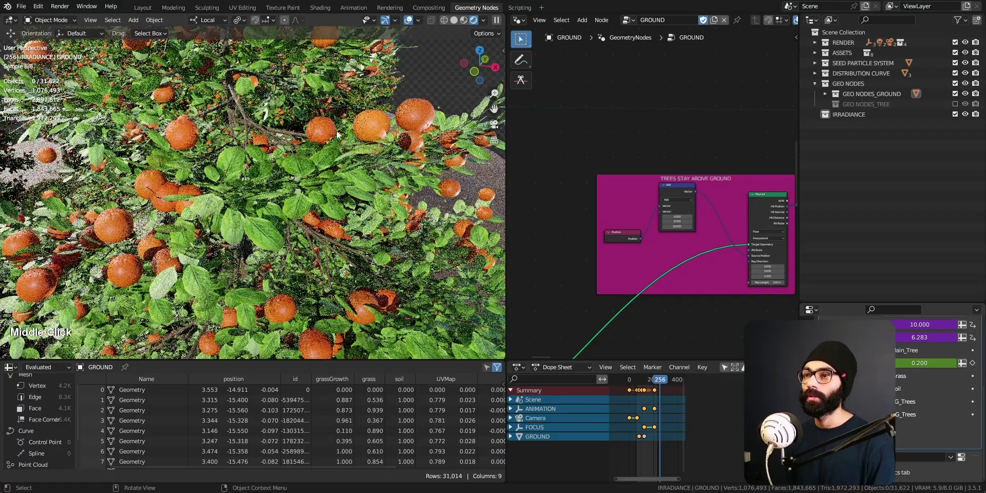
middle_click_drag(333, 166, 316, 184)
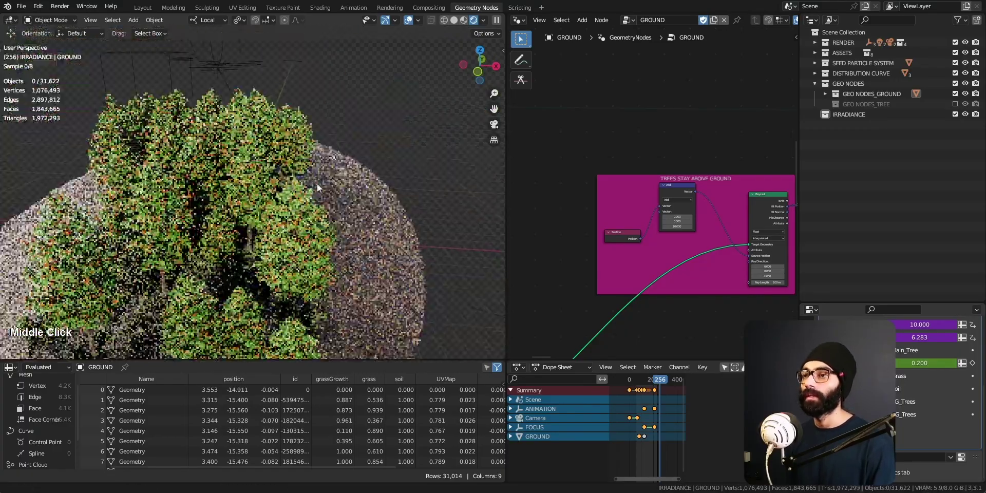
key("alt+Tab")
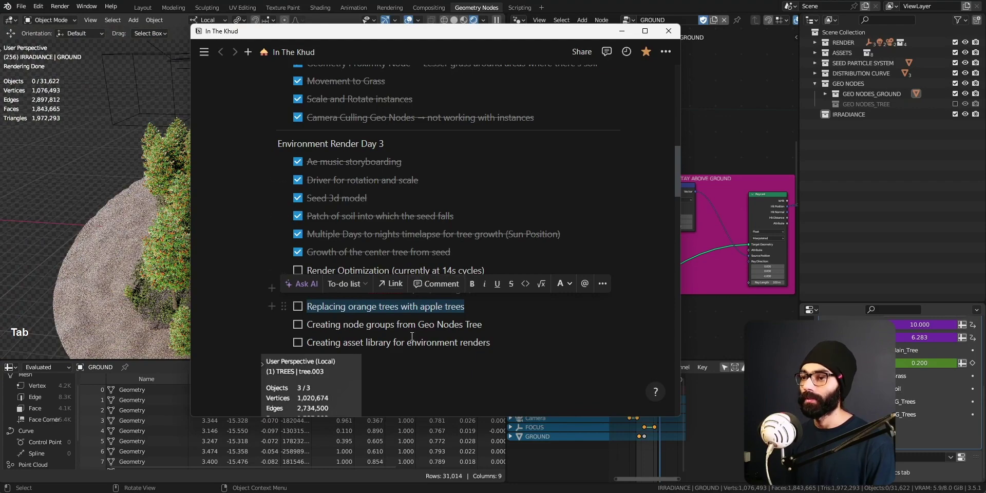
key("alt+Tab")
- Inspect the GROUND geometry node tree in a maximized editor through to its Geometry Proximity section, and restore the layout to view the whole tree scene
scroll(668, 246, "down", 2)
key("ctrl+space")
middle_click_drag(689, 219, 571, 115)
middle_click_drag(570, 359, 568, 97)
middle_click_drag(604, 228, 444, 195)
middle_click_drag(594, 275, 597, 350, "ctrl")
middle_click_drag(614, 233, 367, 364)
middle_click_drag(429, 182, 432, 241, "ctrl")
middle_click_drag(540, 294, 472, 133)
middle_click_drag(602, 345, 533, 106)
middle_click_drag(527, 135, 516, 182)
mouse_move(515, 167)
middle_mouse_down("ctrl")
mouse_move(495, 260)
mouse_move(506, 180)
middle_mouse_up("ctrl")
middle_click_drag(460, 354, 500, 321)
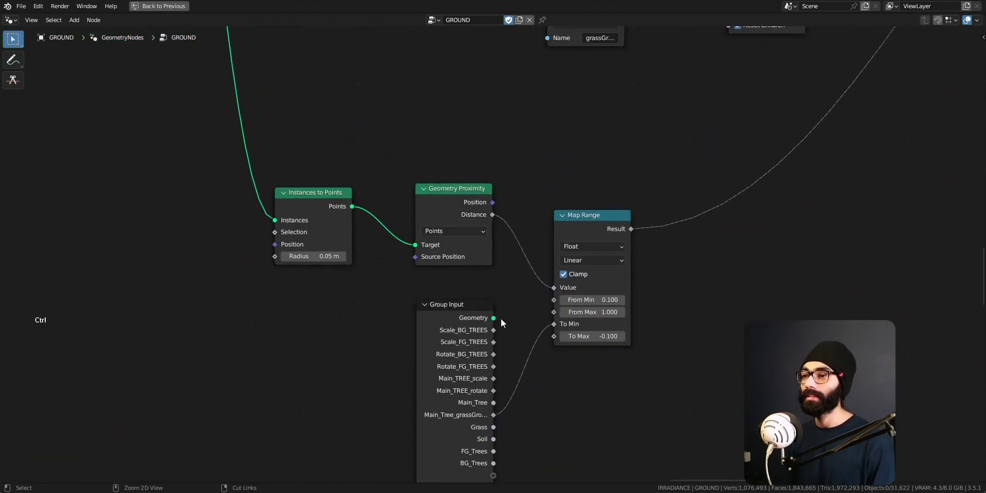
key("ctrl+space")
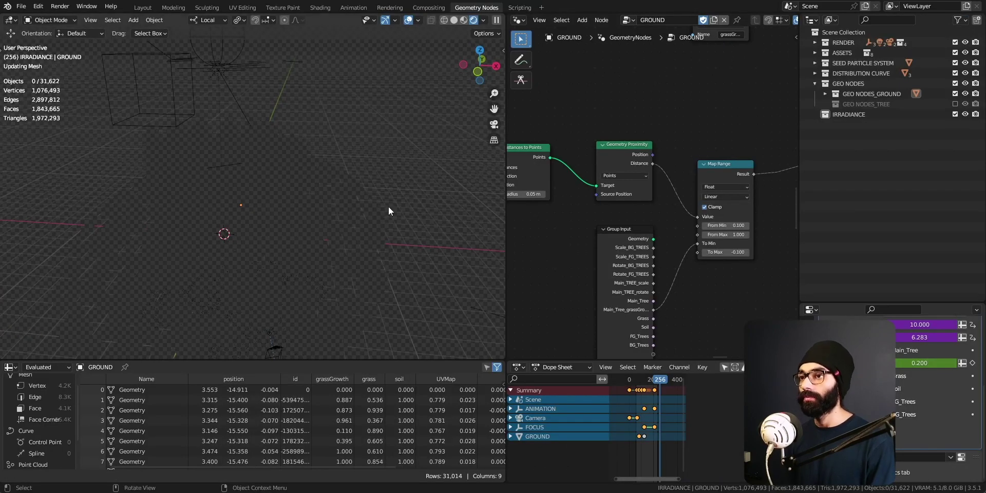
middle_click_drag(378, 263, 304, 189)
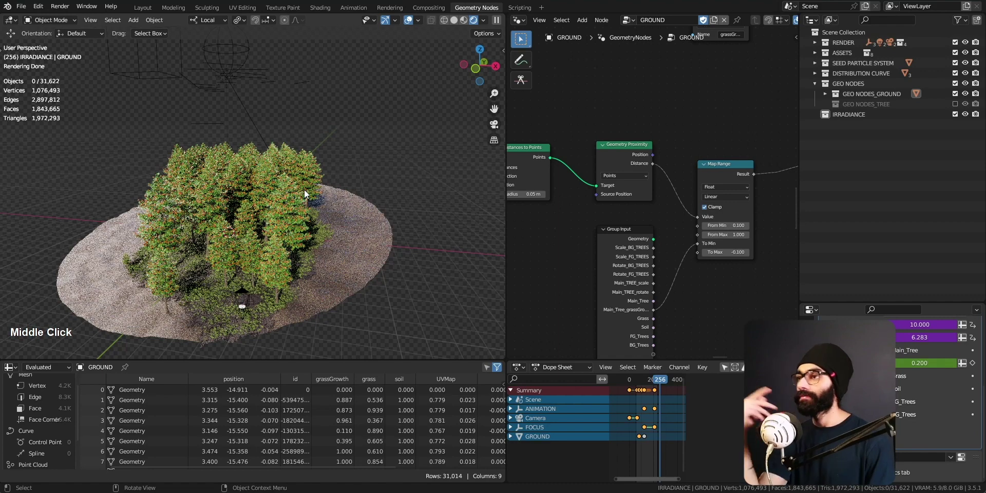
- Inspect the GROUND geometry node tree in a maximized editor, following its sections and their links, and restore the layout
key("ctrl+space")
middle_click_drag(405, 279, 401, 308, "ctrl")
middle_click_drag(408, 301, 485, 244)
middle_click_drag(485, 244, 355, 210, "ctrl")
middle_click_drag(288, 223, 516, 276)
middle_click_drag(447, 247, 334, 205, "ctrl")
middle_click_drag(295, 247, 494, 230)
middle_click_drag(306, 189, 460, 247, "ctrl")
middle_click_drag(694, 349, 486, 289)
middle_click_drag(660, 357, 248, 112)
middle_click_drag(617, 229, 625, 256)
key("ctrl+space")
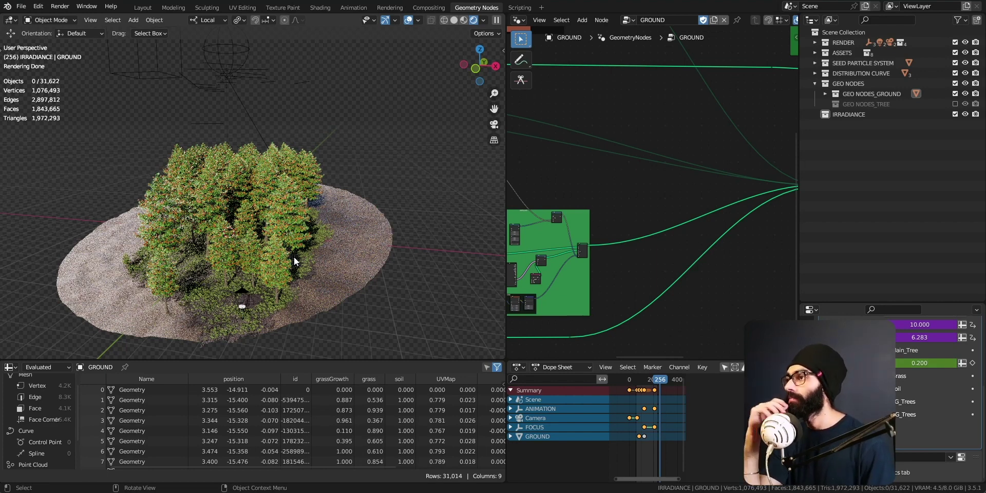
- View the scene in Solid and then Material Preview shading, and frame the tree rows through the camera
key("z")
left_click(313, 323)
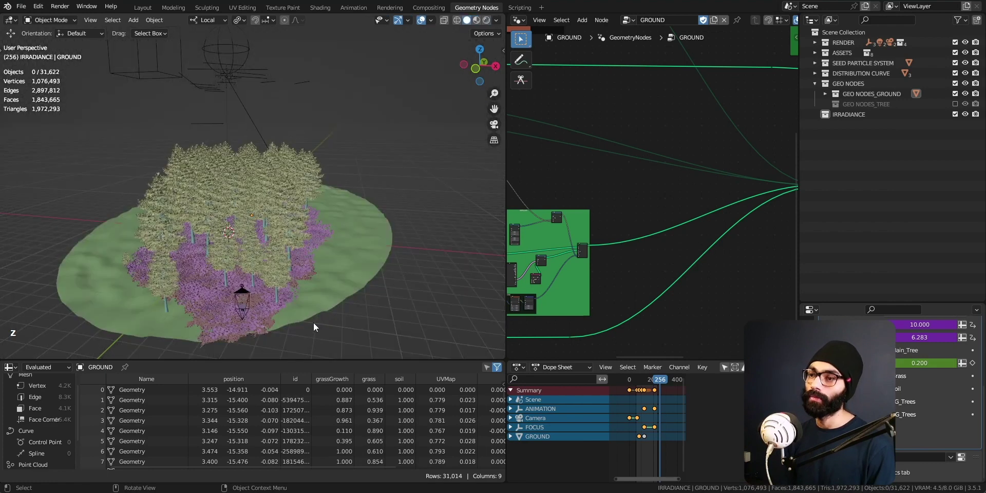
key("z")
left_click(275, 301)
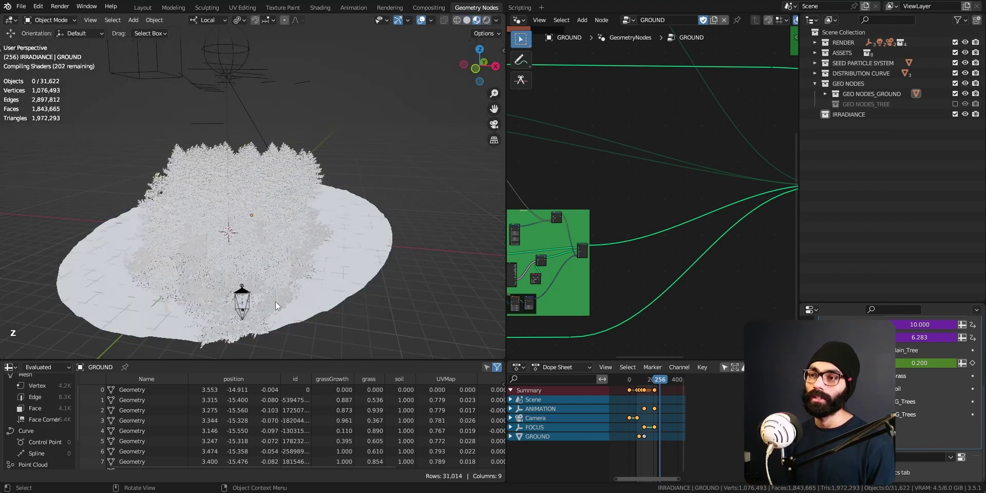
middle_click(298, 218)
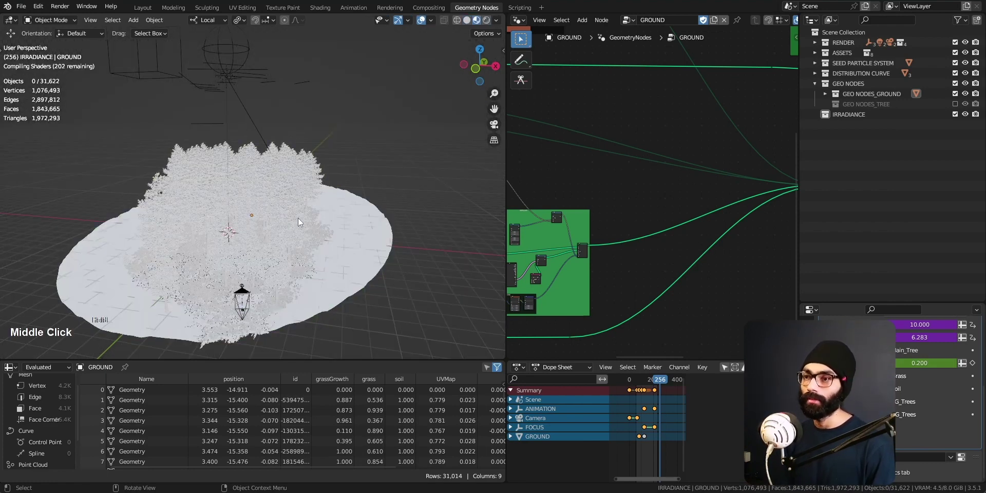
middle_click_drag(244, 187, 340, 233)
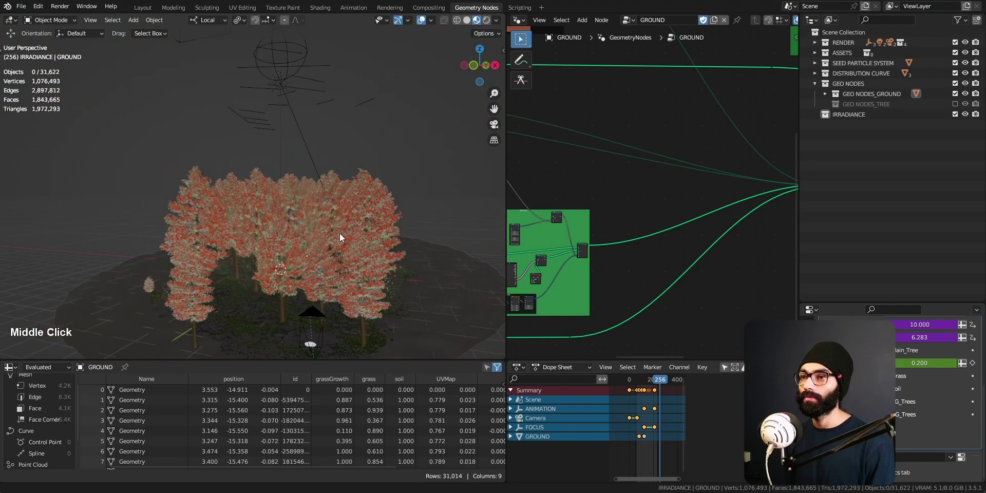
key("KP_0")
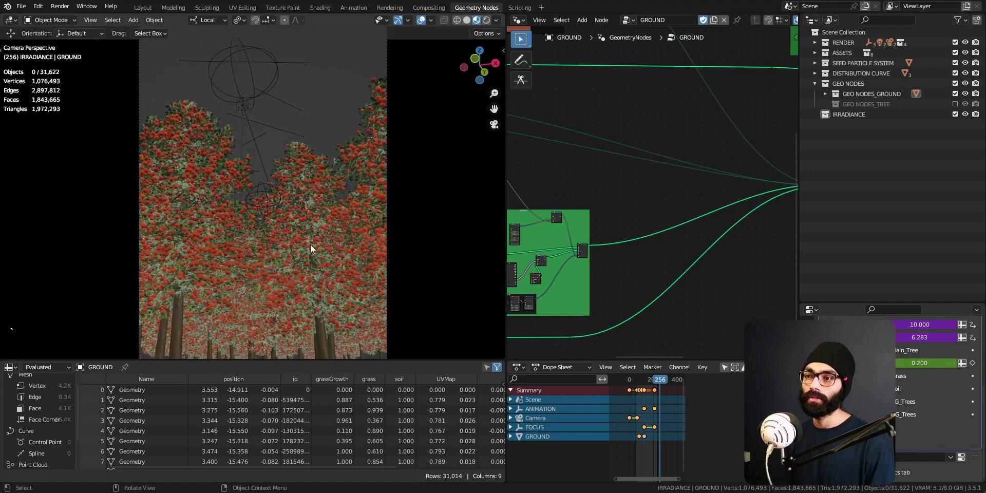
middle_click_drag(304, 281, 320, 206, "ctrl")
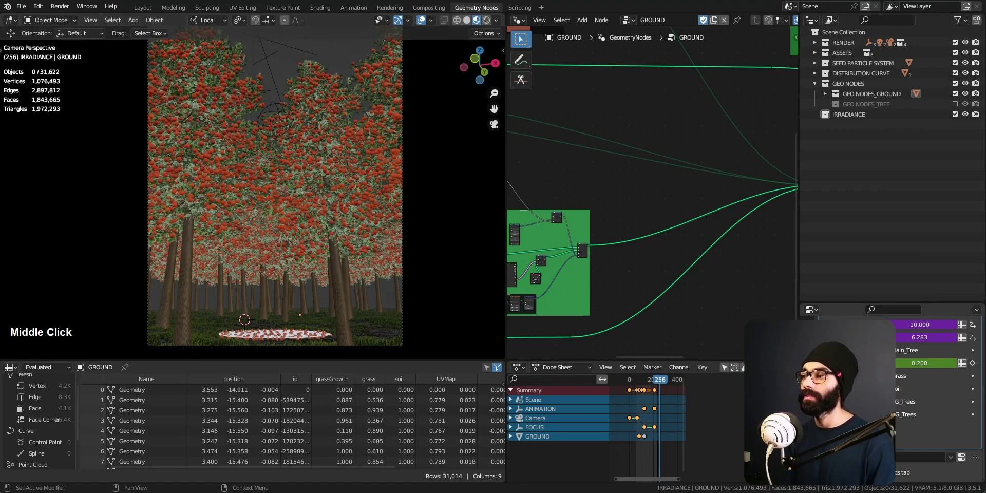
- Set the render engine to Eevee and render the current frame
scroll(847, 400, "up", 5)
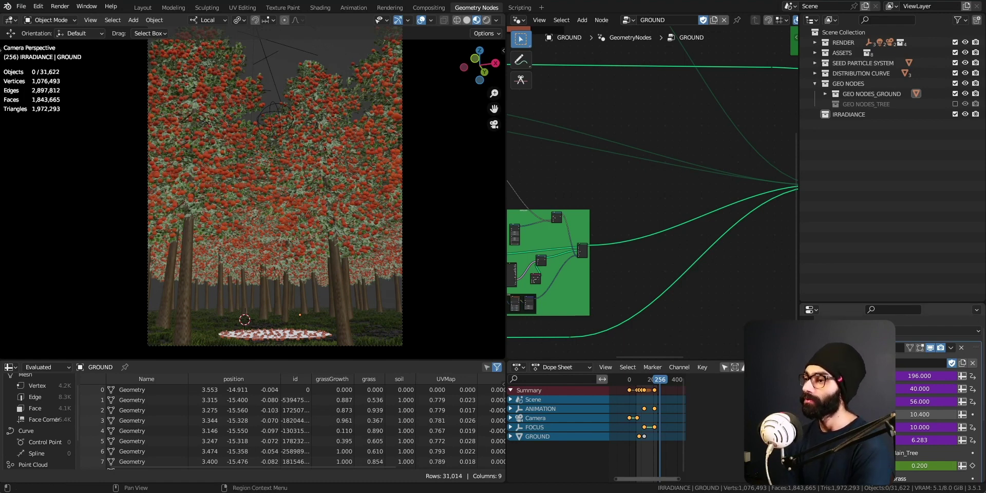
left_click(807, 338)
left_click(901, 333)
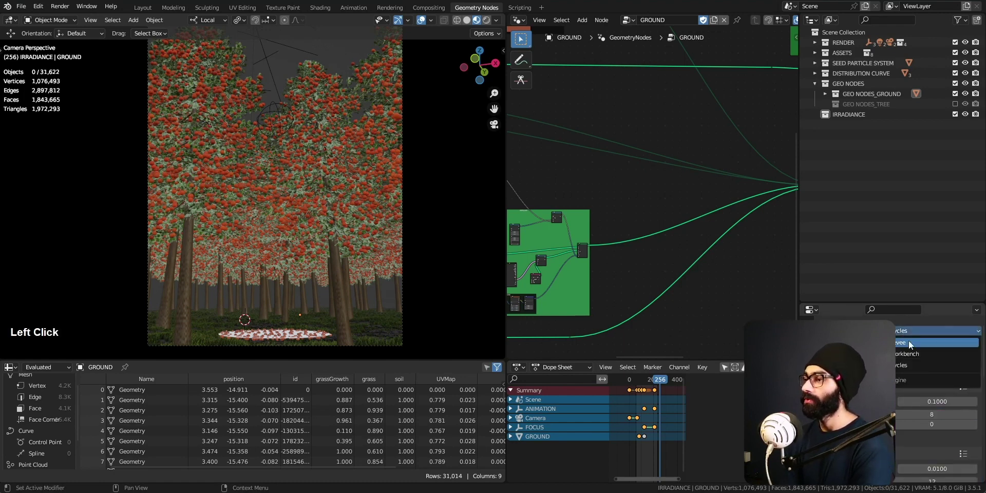
left_click(900, 342)
key("F12")
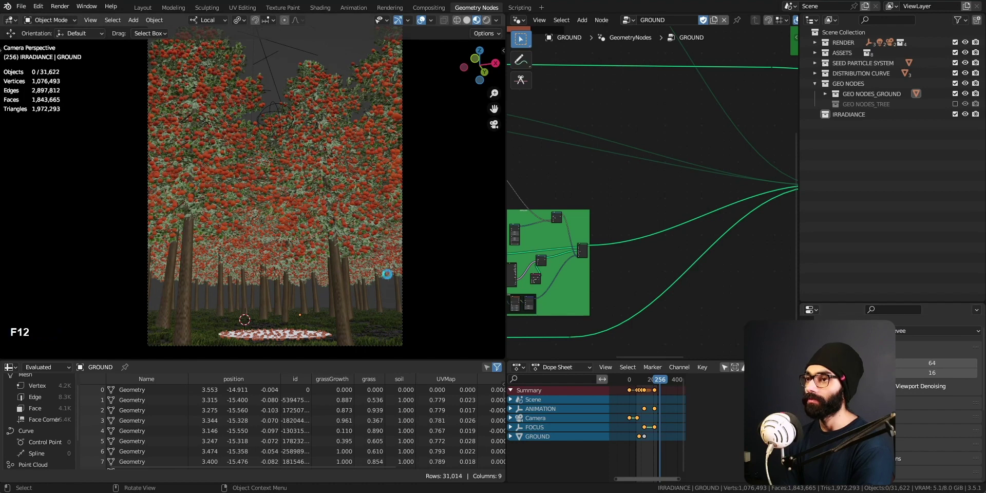
left_click(494, 9)
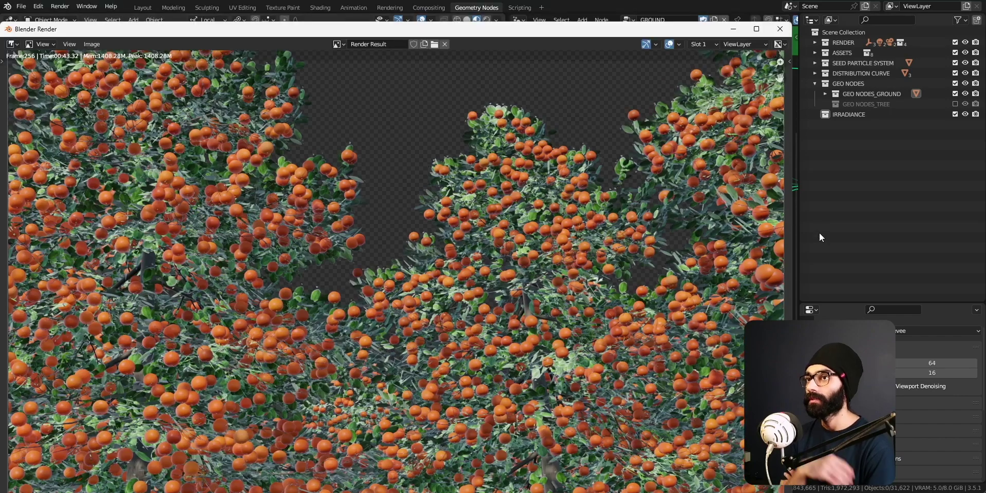
- Examine the rendered orange trees up close and as a whole, checking the fruit, leaves and image quality
scroll(326, 268, "down", 5)
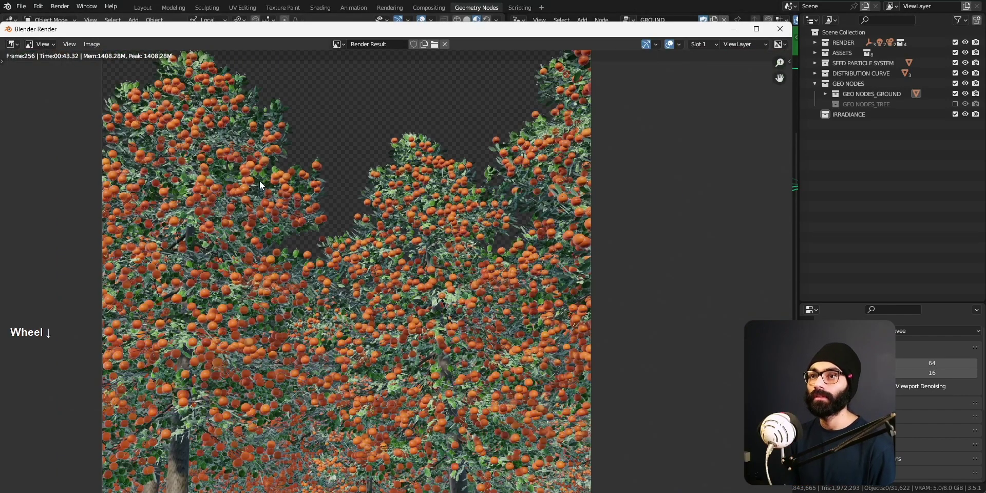
middle_click(326, 268)
middle_click_drag(326, 268, 371, 260)
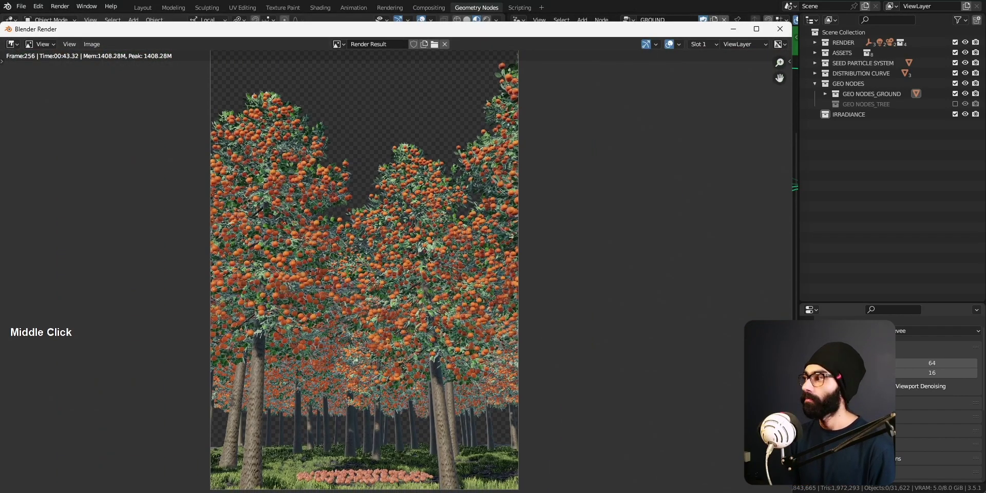
scroll(364, 302, "up", 5)
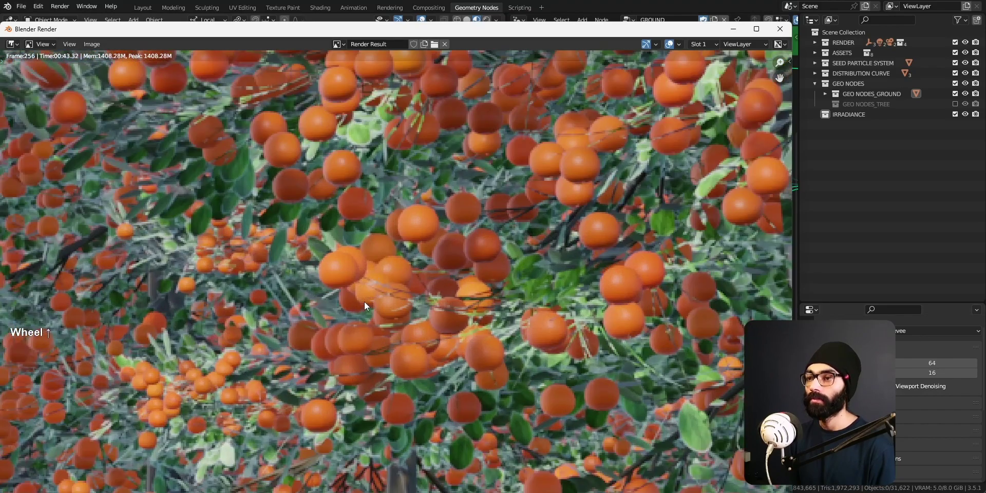
scroll(364, 302, "down", 5)
scroll(328, 215, "up", 5)
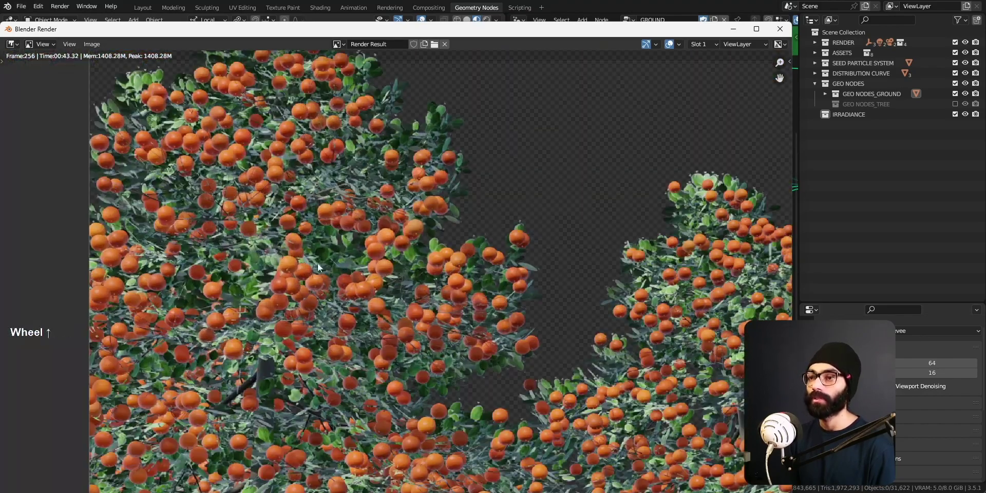
scroll(330, 272, "down", 8)
middle_click_drag(449, 346, 398, 337)
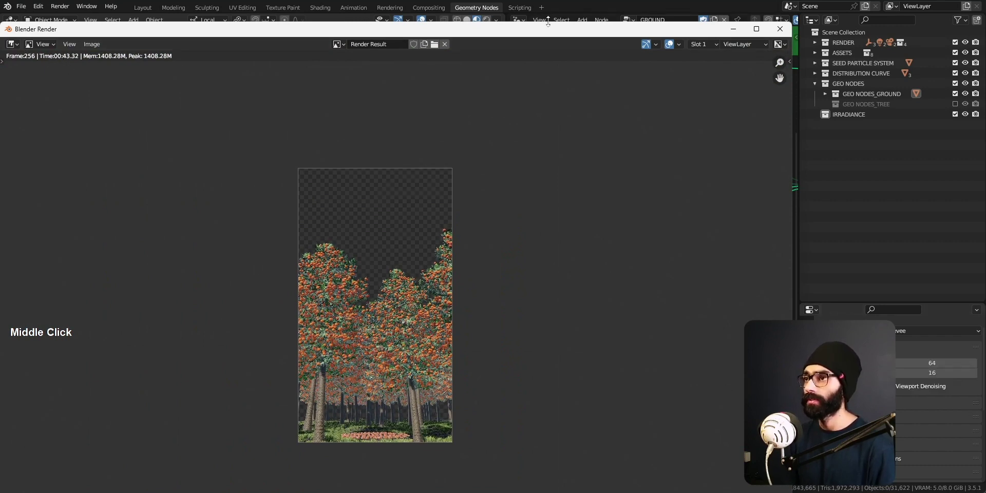
- Switch the render result to Slot 2, set the render samples to 12, and render the frame again
left_click(712, 46)
left_click(710, 68)
scroll(445, 256, "up", 3)
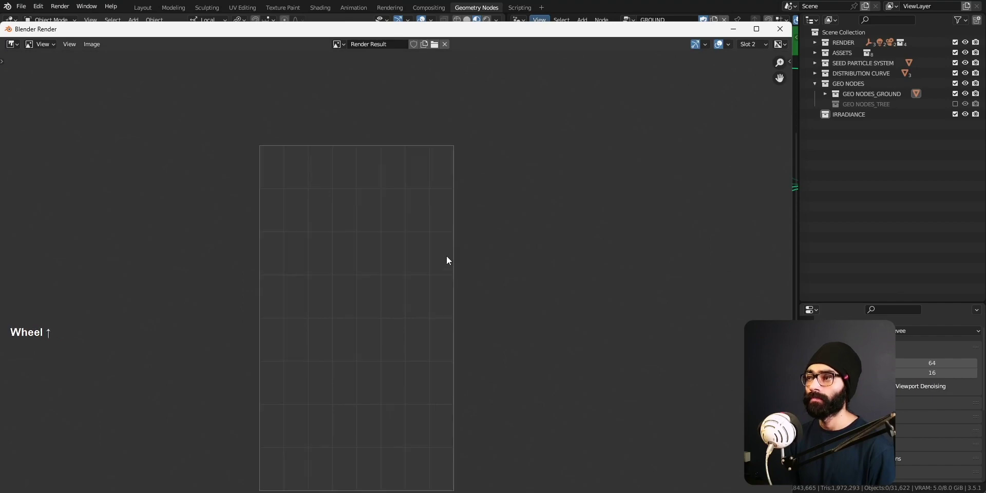
middle_click_drag(444, 267, 480, 226)
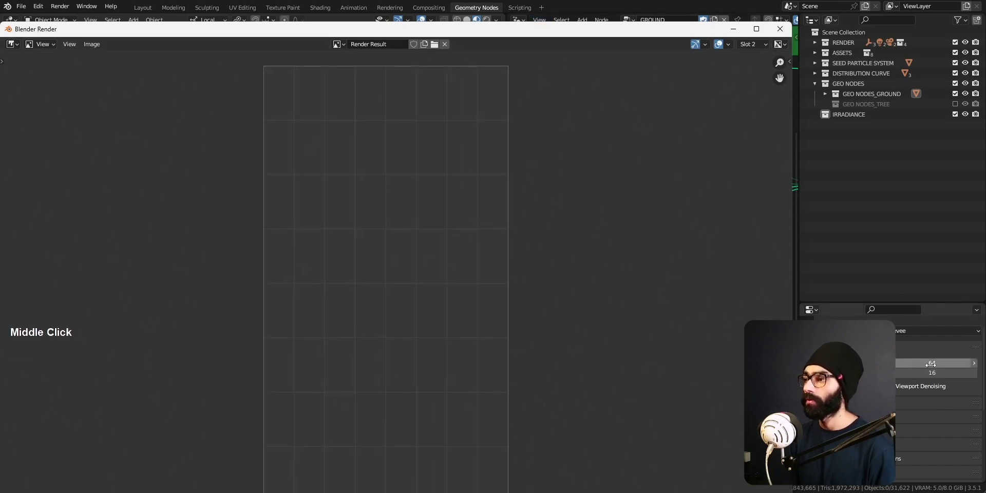
left_click(932, 363)
type("12")
key("KP_Enter")
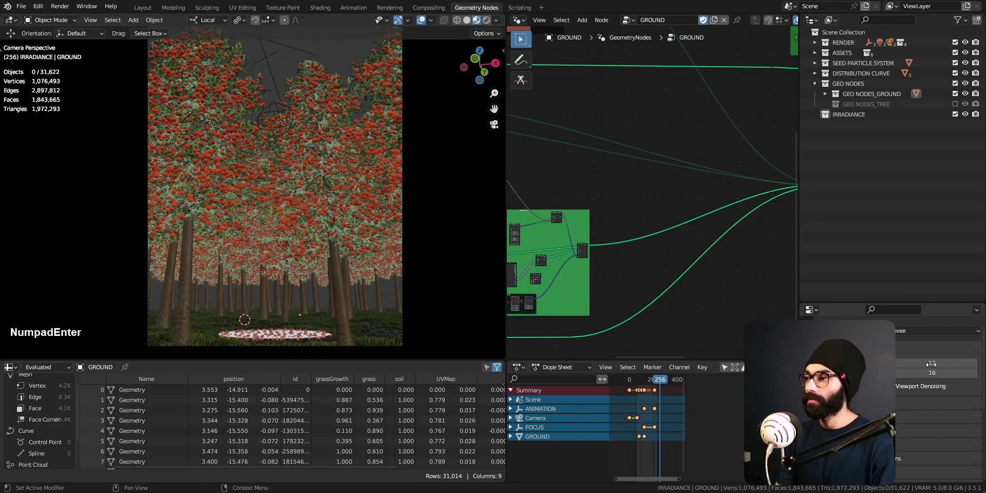
key("F12")
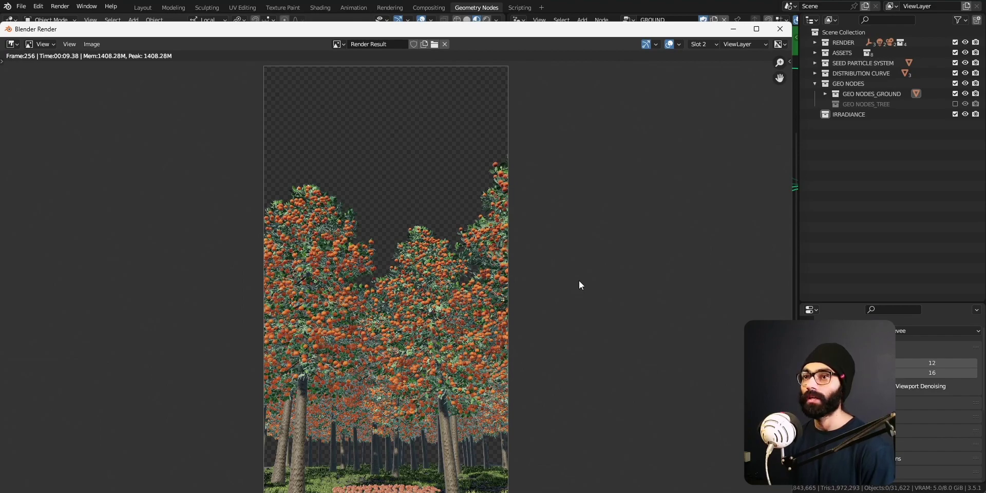
- Examine the 12-sample render's foliage, trunks, ground and render time, and close the render window
scroll(365, 351, "up", 8)
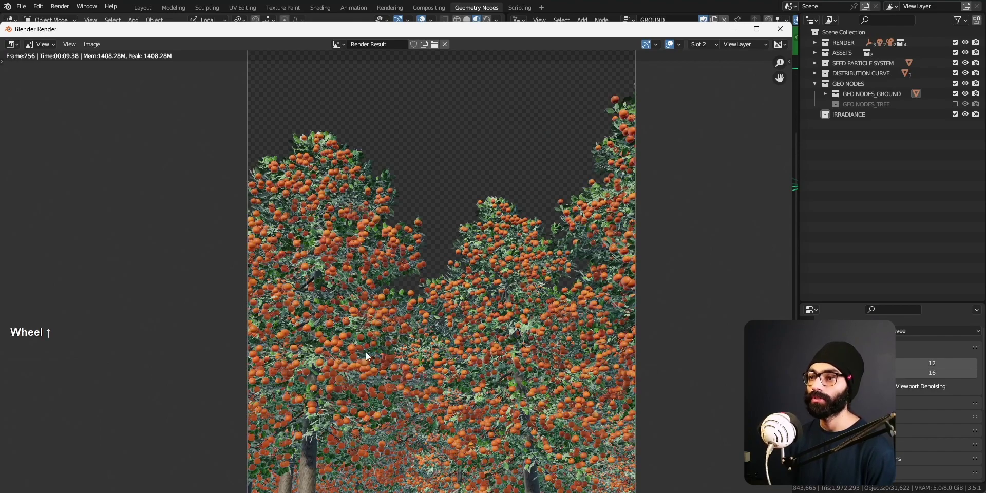
scroll(367, 352, "down", 8)
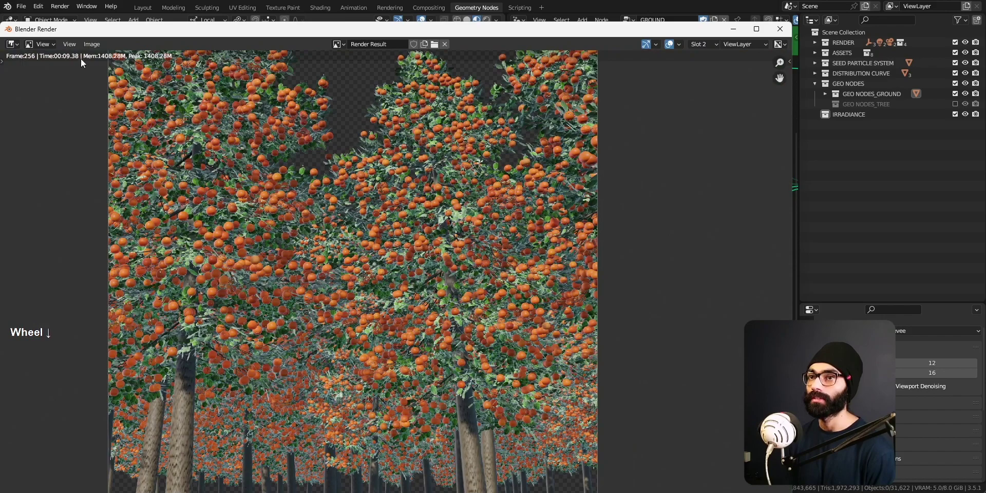
scroll(461, 352, "down", 1)
middle_click_drag(417, 432, 391, 185)
scroll(387, 264, "up", 4)
scroll(449, 375, "up", 4)
middle_click_drag(245, 279, 470, 384)
scroll(467, 384, "down", 4)
scroll(468, 395, "down", 5)
middle_click_drag(323, 253, 318, 411)
scroll(324, 287, "up", 4)
middle_click_drag(770, 380, 629, 386)
scroll(589, 241, "up", 3)
scroll(589, 240, "down", 3)
middle_click_drag(590, 239, 495, 255)
scroll(495, 255, "up", 3)
scroll(492, 258, "down", 6)
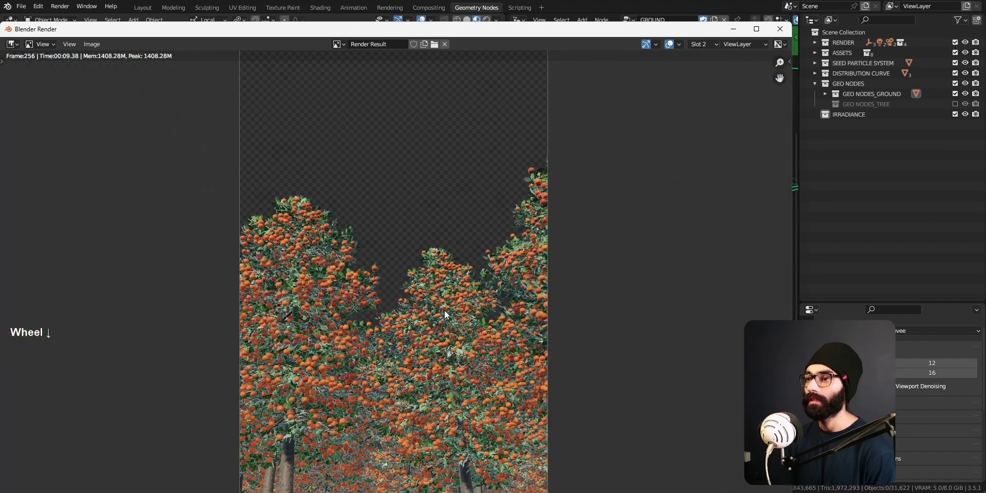
middle_click_drag(444, 310, 429, 303)
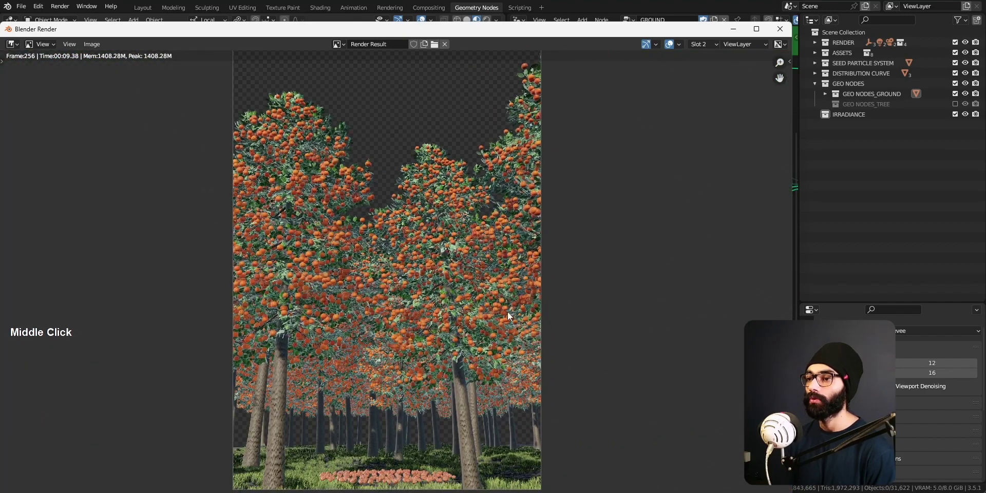
left_click(779, 28)
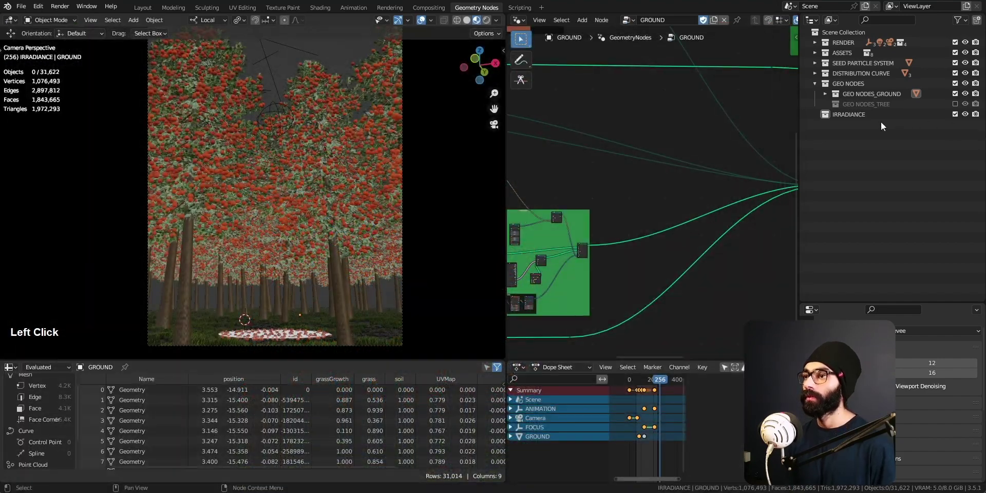
- Make IRRADIANCE the active collection and check the scene in Rendered shading from outside the camera
left_click(854, 114)
mouse_move(347, 279)
middle_mouse_down()
mouse_move(259, 332)
mouse_move(300, 154)
mouse_move(290, 249)
mouse_move(293, 152)
mouse_move(267, 197)
mouse_move(276, 272)
middle_mouse_up()
key("z")
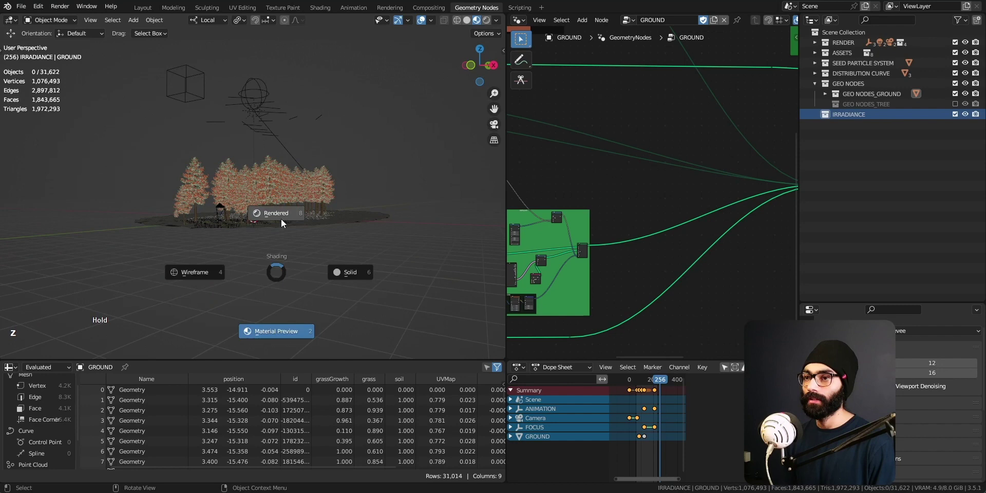
left_click(281, 219)
middle_click(262, 266)
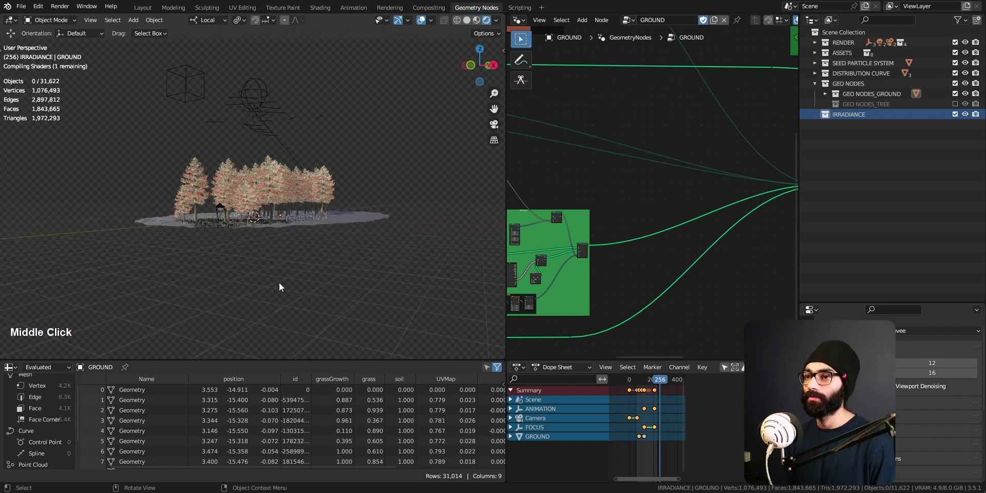
middle_click_drag(282, 282, 284, 241)
mouse_move(342, 253)
middle_mouse_down()
mouse_move(368, 244)
mouse_move(275, 257)
mouse_move(216, 219)
mouse_move(350, 233)
middle_mouse_up()
- Return the viewport to Solid shading and add an Irradiance Volume light probe at the scene's centre
key("z")
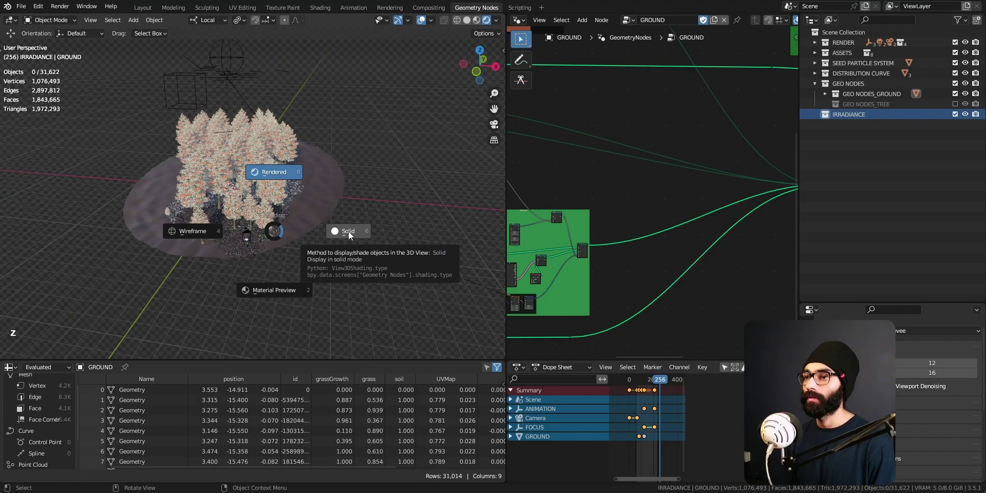
left_click(348, 231)
mouse_move(365, 230)
middle_mouse_down()
mouse_move(230, 225)
mouse_move(236, 191)
mouse_move(241, 234)
mouse_move(270, 232)
mouse_move(270, 165)
mouse_move(269, 211)
mouse_move(300, 158)
mouse_move(299, 202)
middle_mouse_up()
key("shift+a")
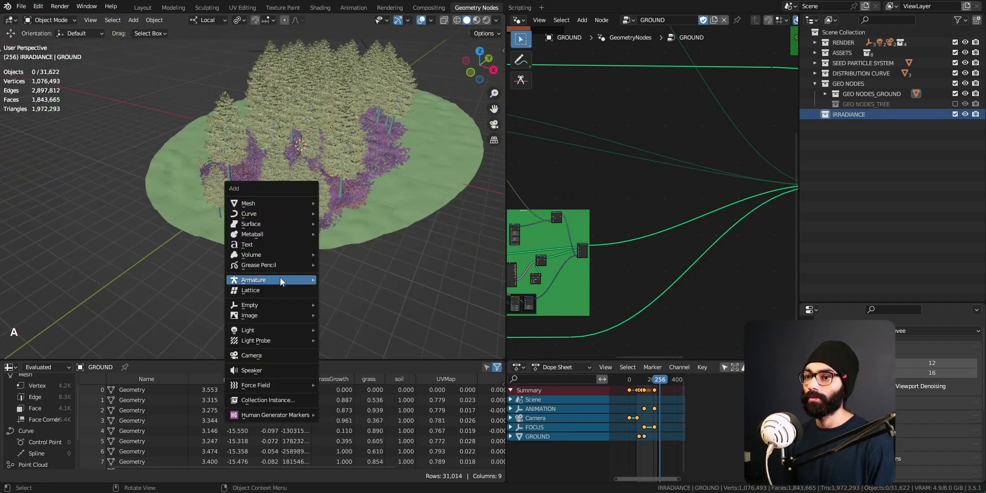
mouse_move(267, 340)
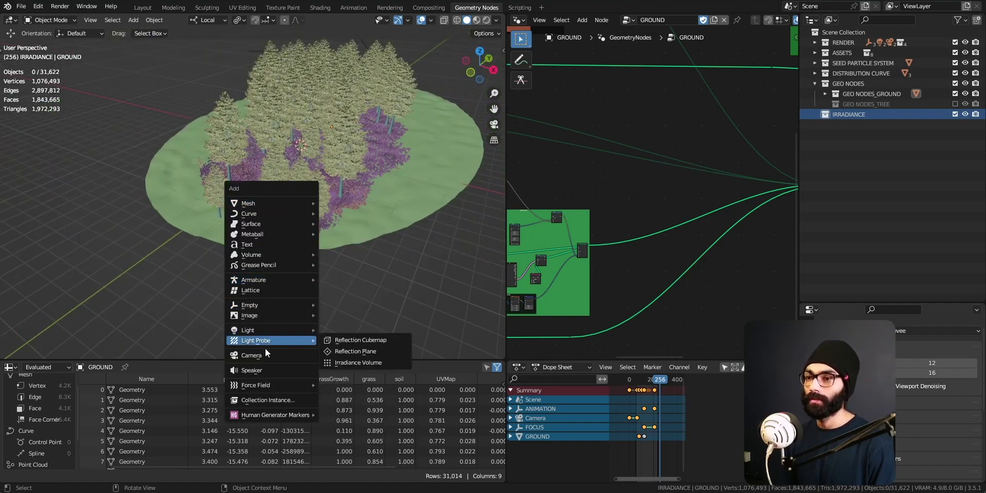
left_click(363, 361)
- Scale the irradiance volume about 5.8 times along its local Z axis to span the trees' height
middle_click_drag(385, 195, 384, 123)
key("z")
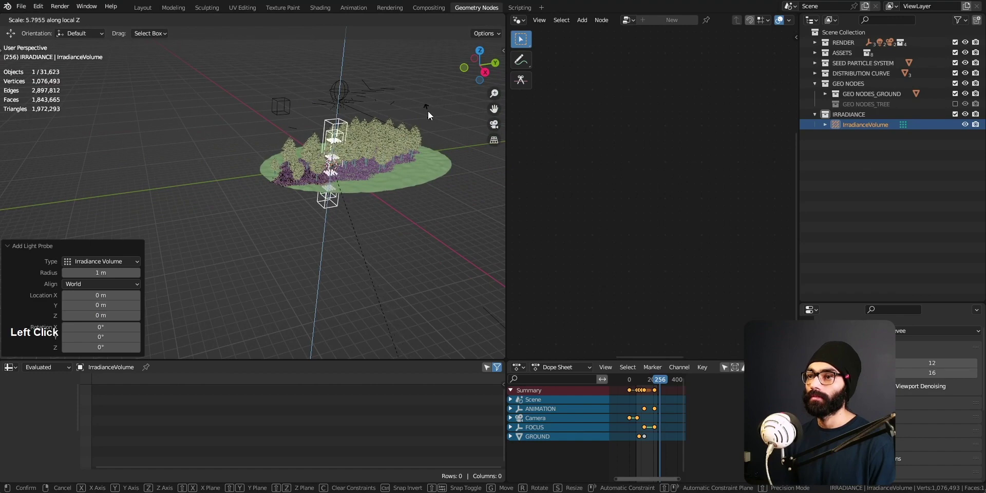
left_click(387, 173)
middle_click(387, 172)
middle_click_drag(314, 203, 291, 212)
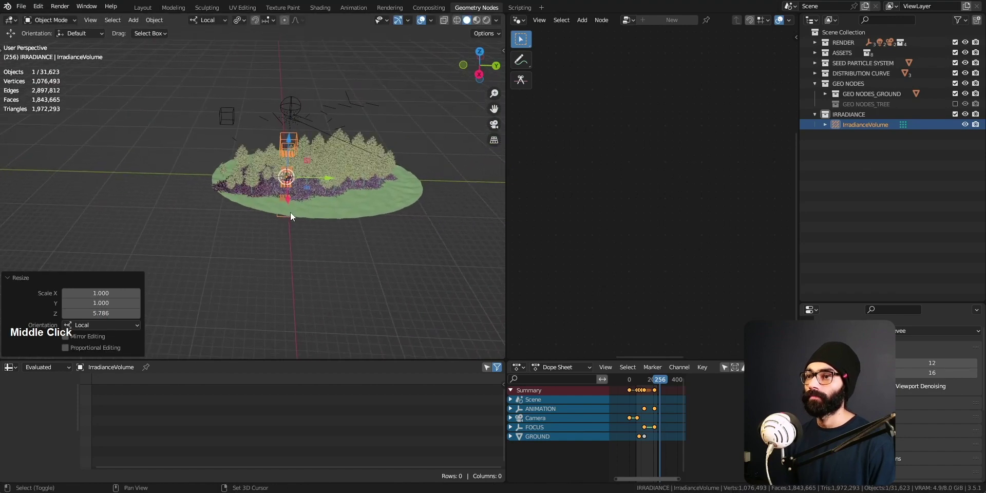
- Scale the irradiance volume about 13.7 times along its local Y axis to span the ground's length
key("s")
key("y")
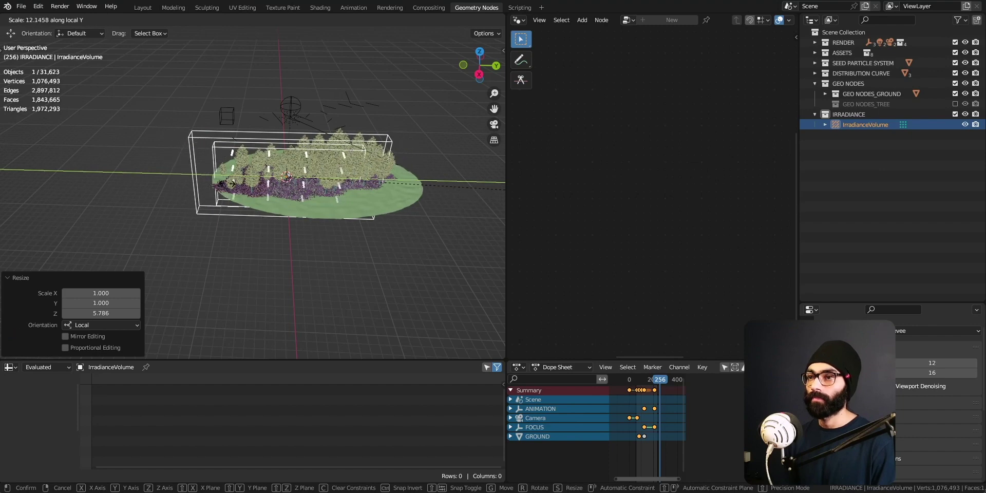
left_click(275, 167)
- Scale the irradiance volume about 6.5 times along its local X axis to span the ground's width
middle_click_drag(276, 168, 328, 220)
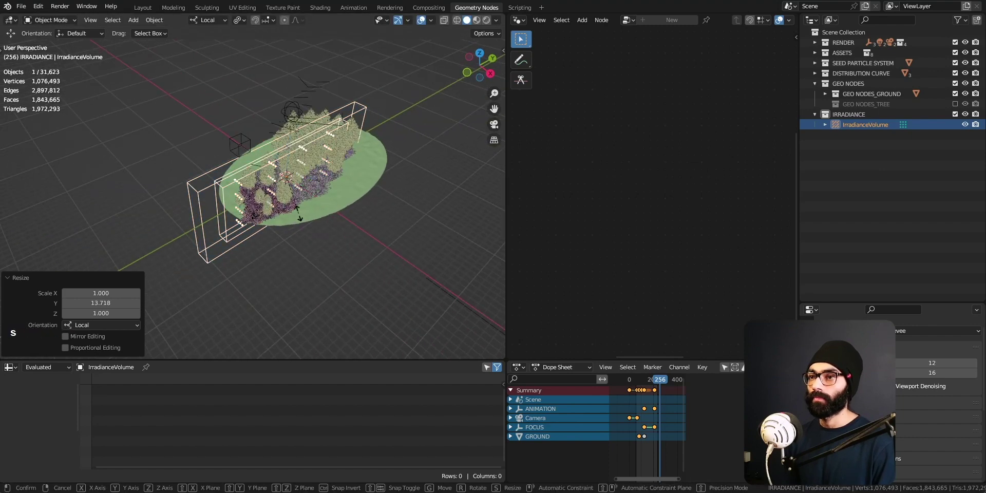
key("s")
key("x")
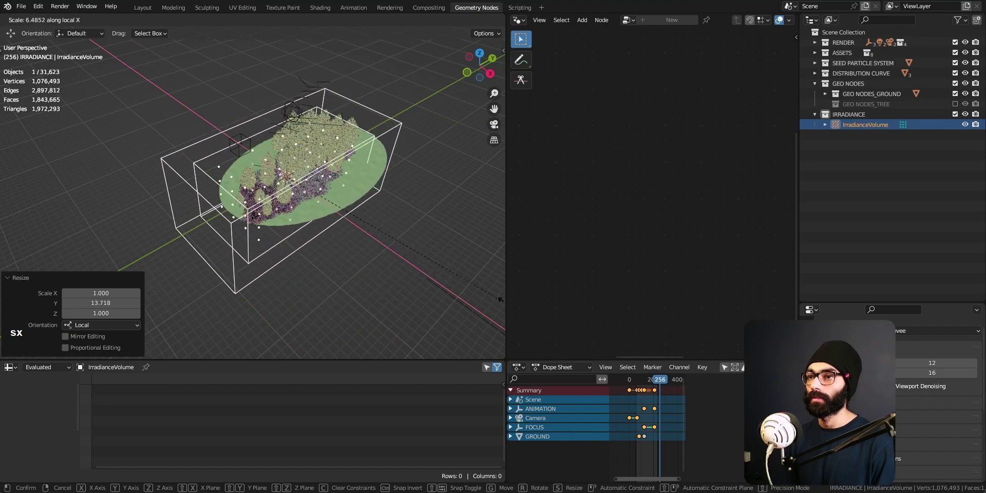
left_click(45, 270)
- Move the irradiance volume up about 1.8 m along local Z and about 1.84 m along local Y to centre it on the scene
middle_click_drag(280, 194, 312, 213)
key("g")
key("z")
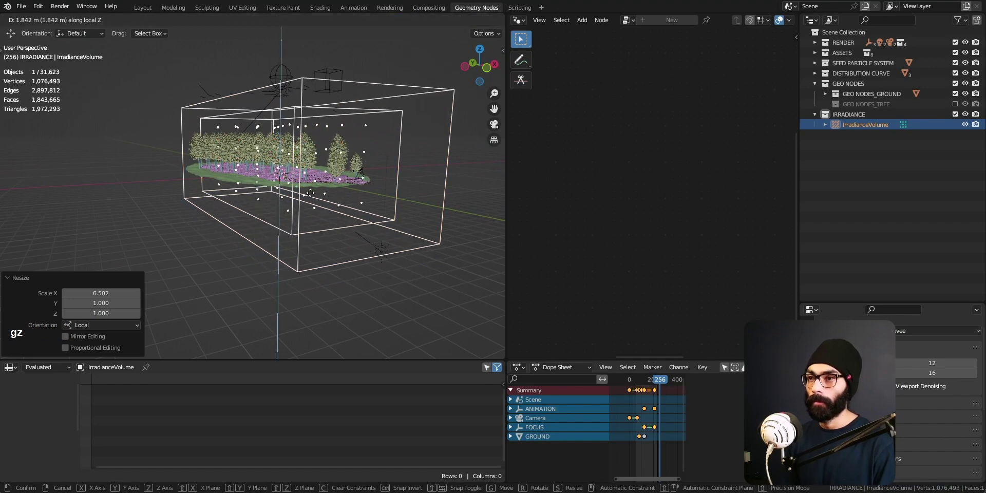
left_click(309, 190)
middle_click_drag(309, 190, 279, 195)
left_click_drag(313, 152, 332, 158)
middle_click_drag(333, 158, 146, 206)
scroll(147, 205, "down", 1)
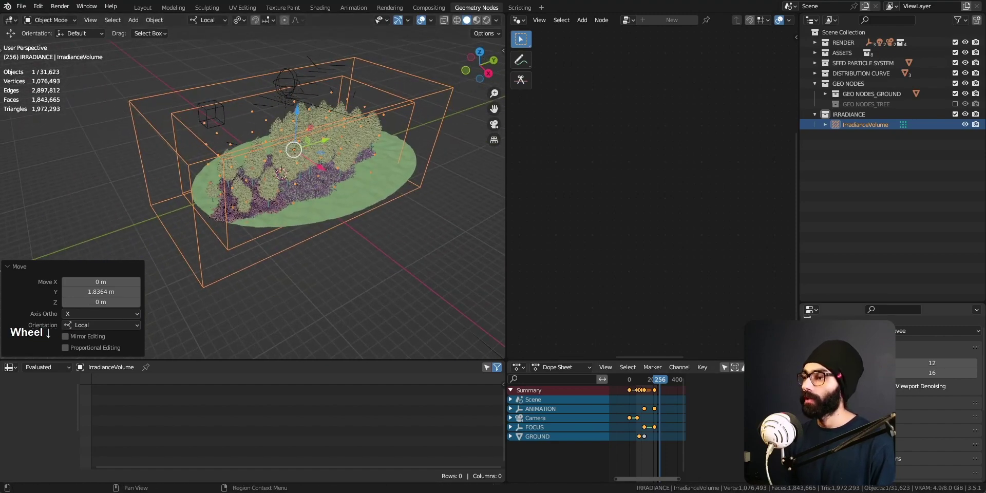
- Look through the World settings for the options that bake the irradiance volume
left_click(807, 399)
left_click(807, 359)
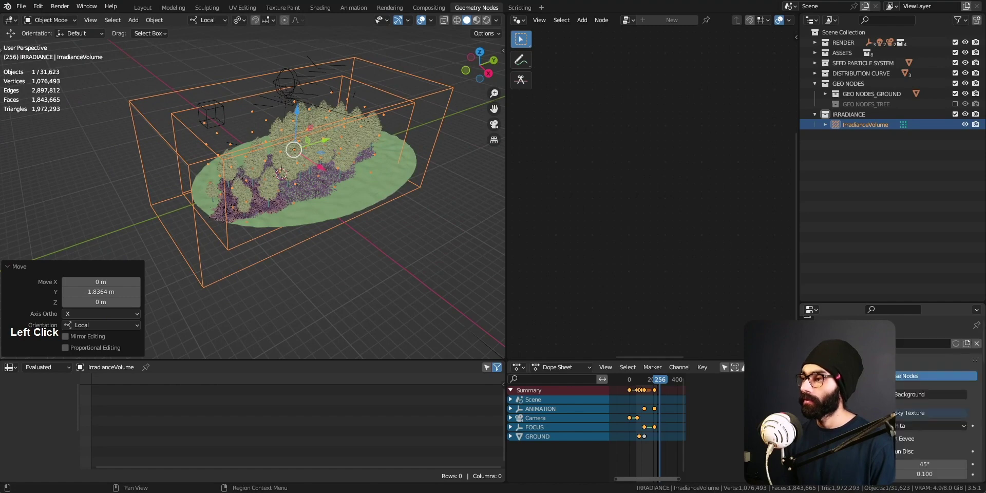
key("F16")
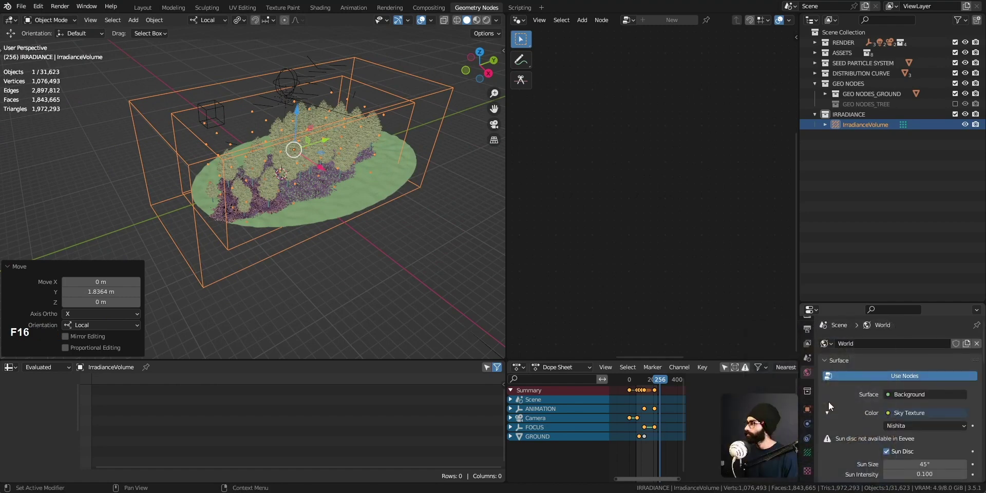
scroll(852, 439, "down", 8)
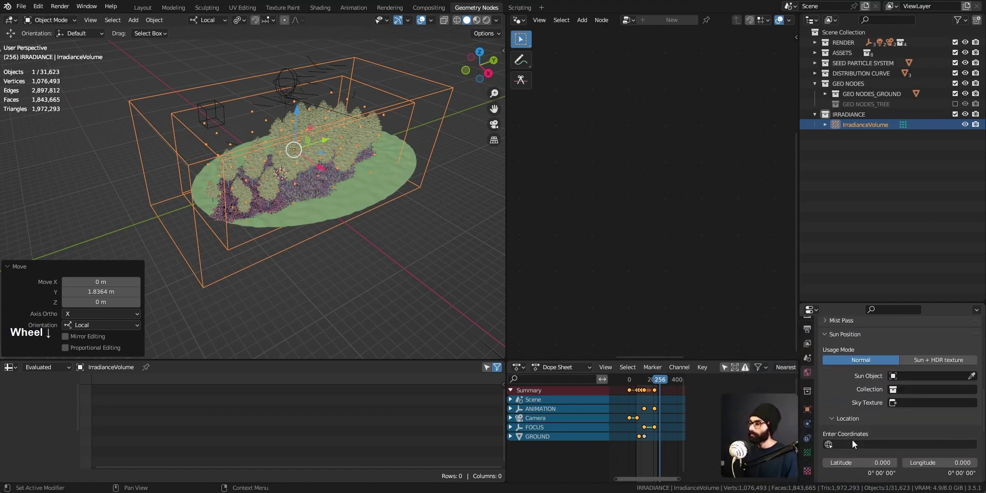
scroll(851, 440, "down", 4)
scroll(851, 439, "up", 9)
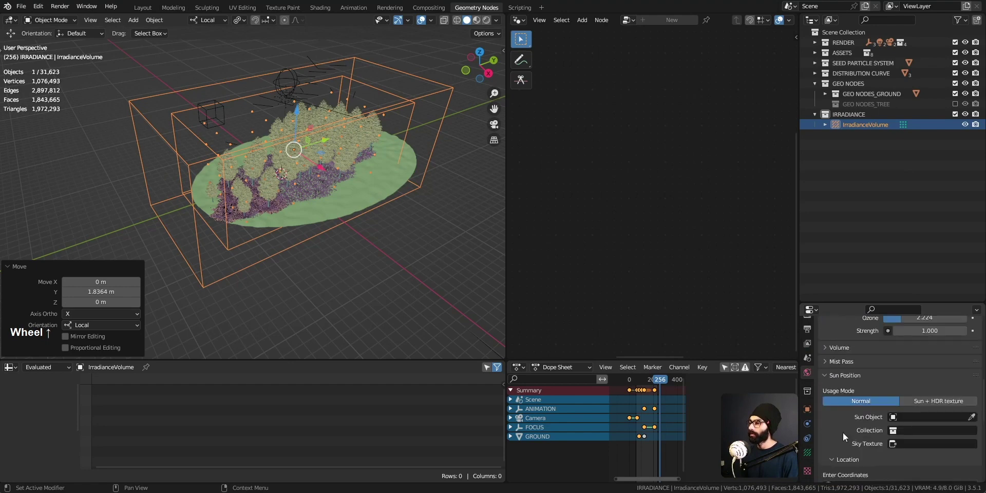
- Set the irradiance volume's probe resolution to 8 on X, Y and Z
left_click(808, 357)
left_click(807, 438)
left_click(808, 453)
left_click(809, 428)
left_click(809, 435)
left_click(809, 450)
scroll(810, 450, "down", 1)
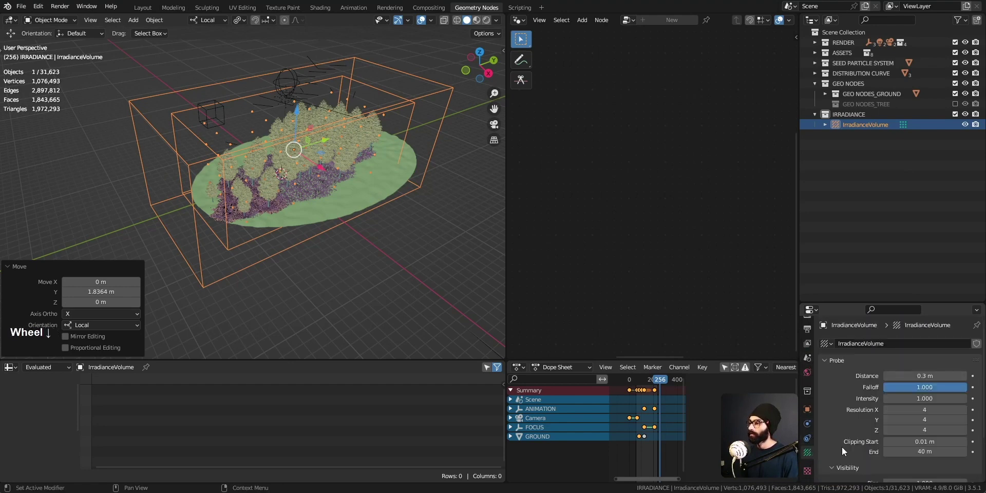
scroll(842, 447, "down", 2)
left_click_drag(921, 369, 921, 389)
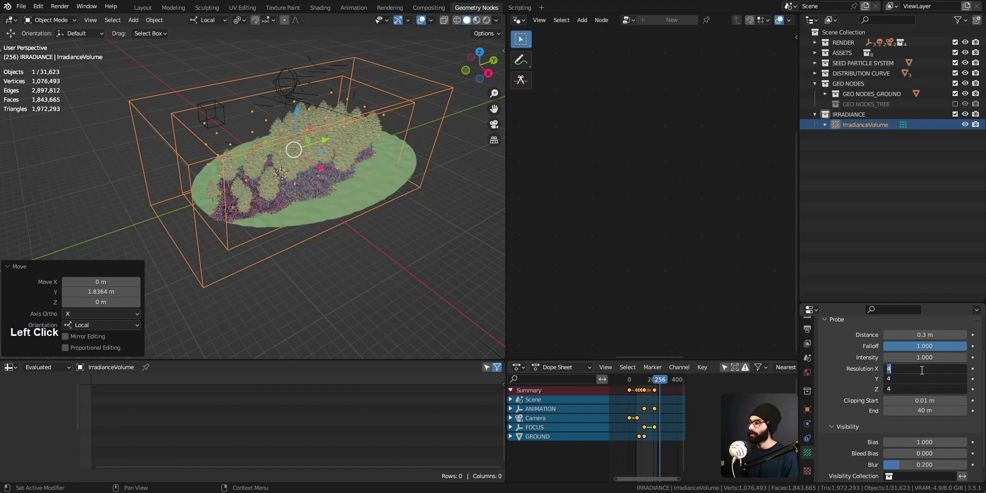
type("8")
key("Return")
middle_click_drag(388, 184, 292, 169)
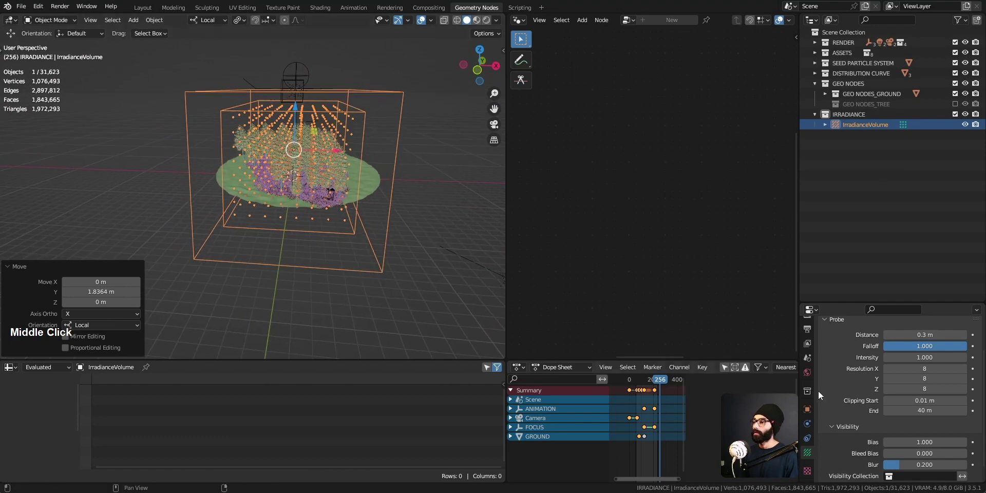
- Look through the world, probe visibility and output settings for the light-baking options
left_click(807, 372)
scroll(853, 418, "down", 3)
scroll(853, 418, "up", 3)
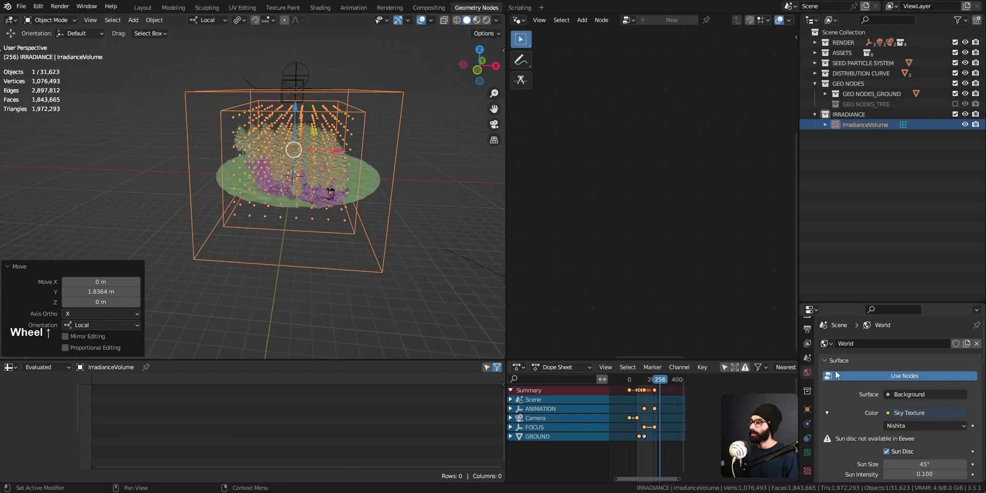
left_click(826, 361)
left_click(824, 402)
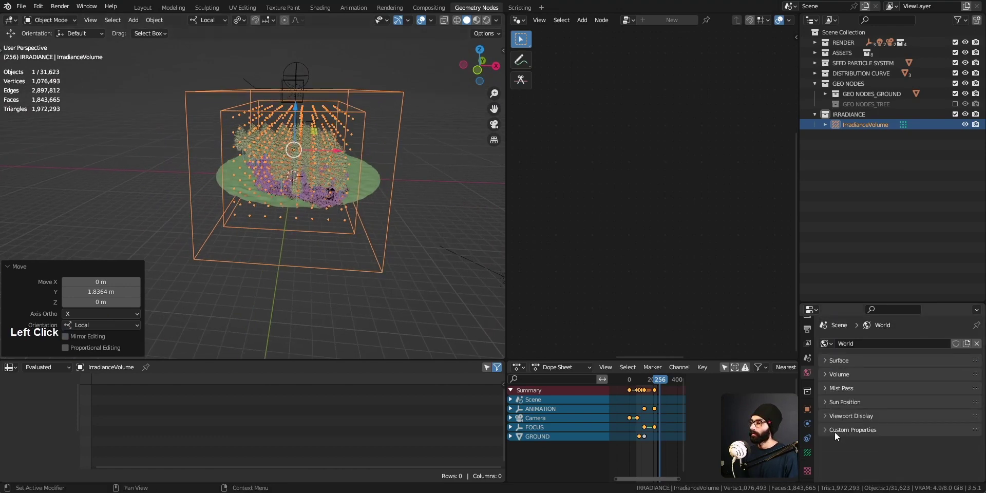
left_click(808, 452)
scroll(827, 452, "down", 3)
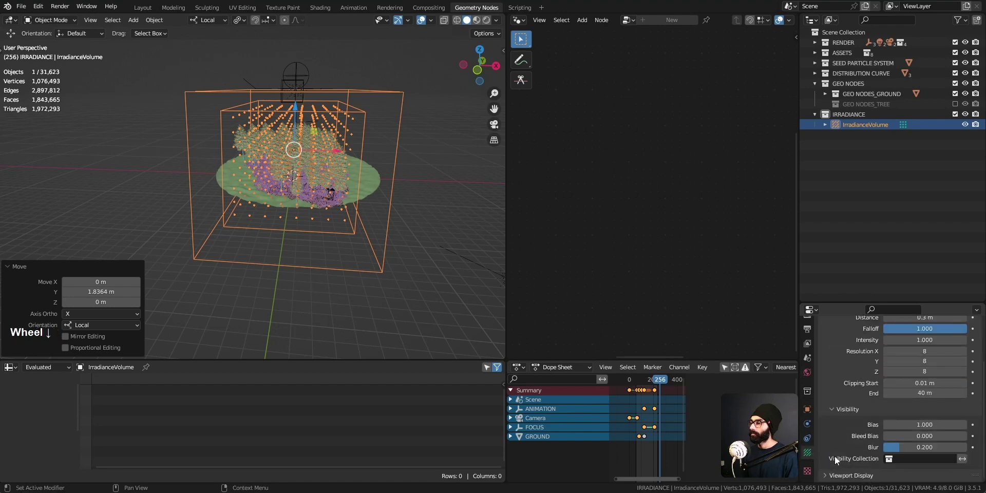
left_click(810, 390)
scroll(804, 395, "up", 4)
scroll(804, 394, "up", 3)
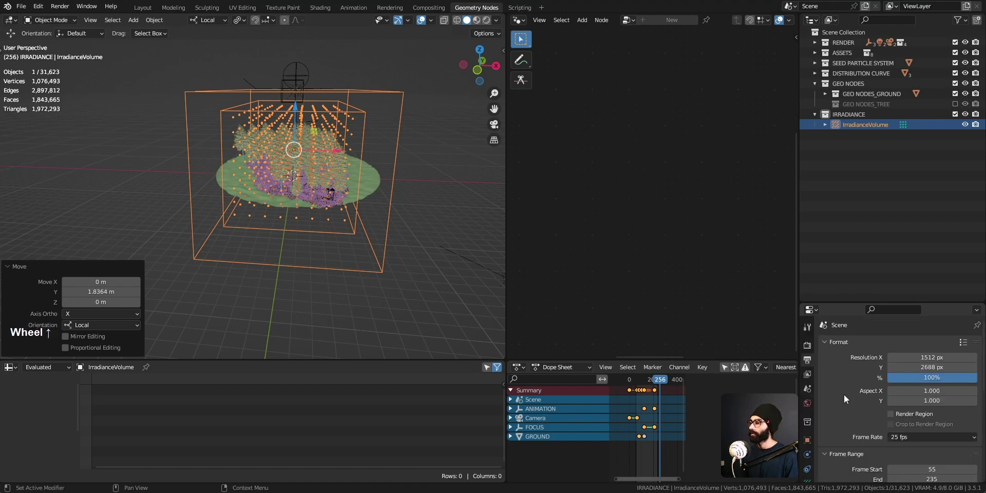
left_click(824, 342)
- Render frame 256 as a test image and examine the orange trees up close and as a whole
key("F12")
scroll(451, 286, "down", 1)
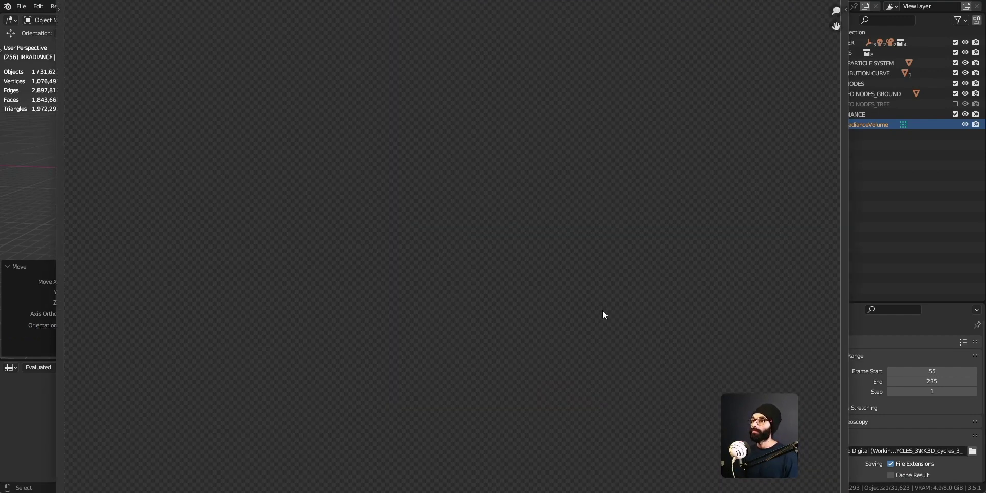
scroll(586, 303, "down", 1)
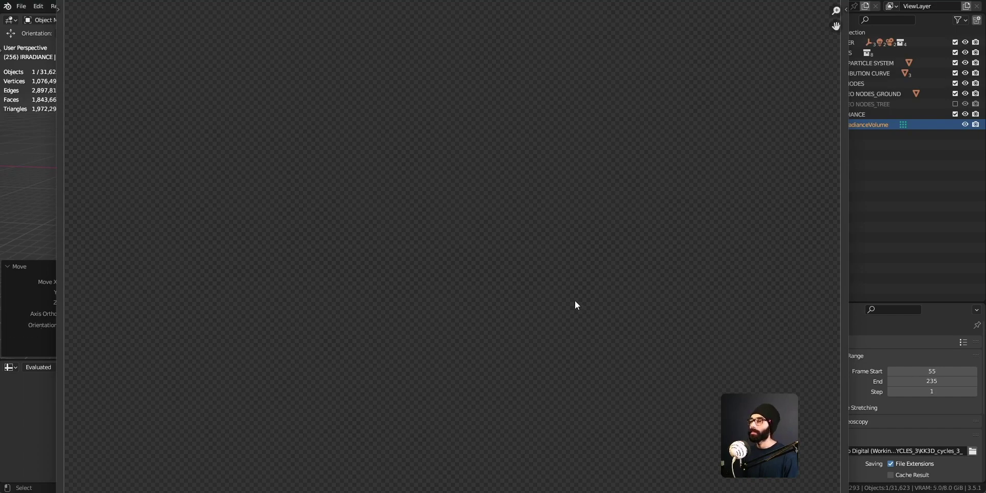
scroll(516, 285, "up", 4)
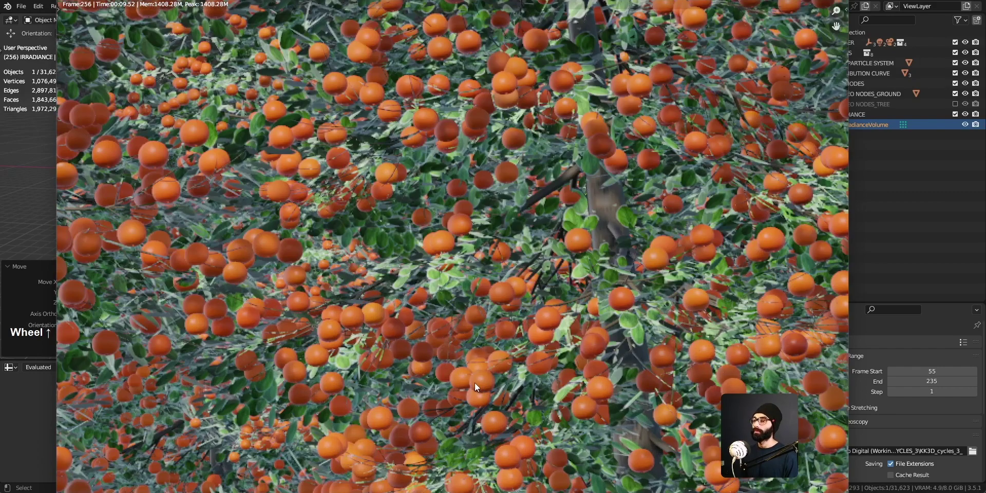
scroll(464, 332, "down", 3)
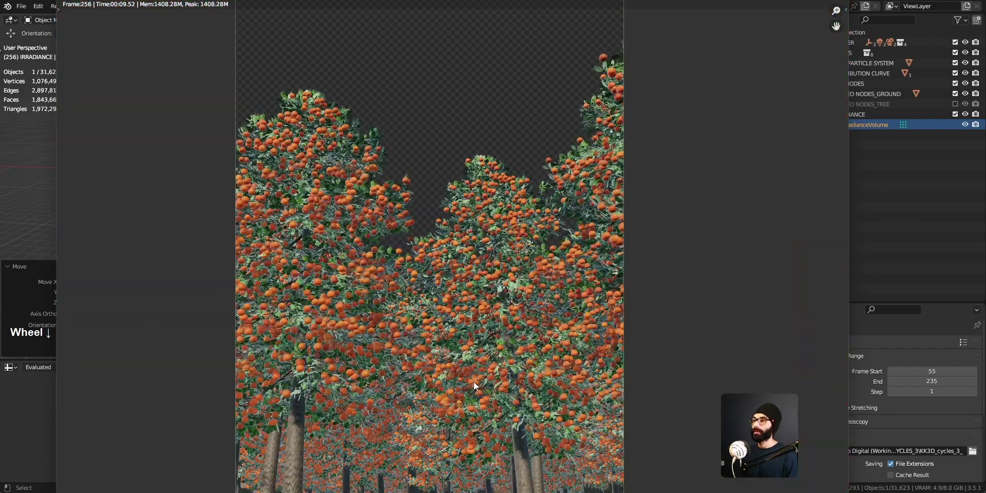
left_click(766, 8)
left_click(765, 25)
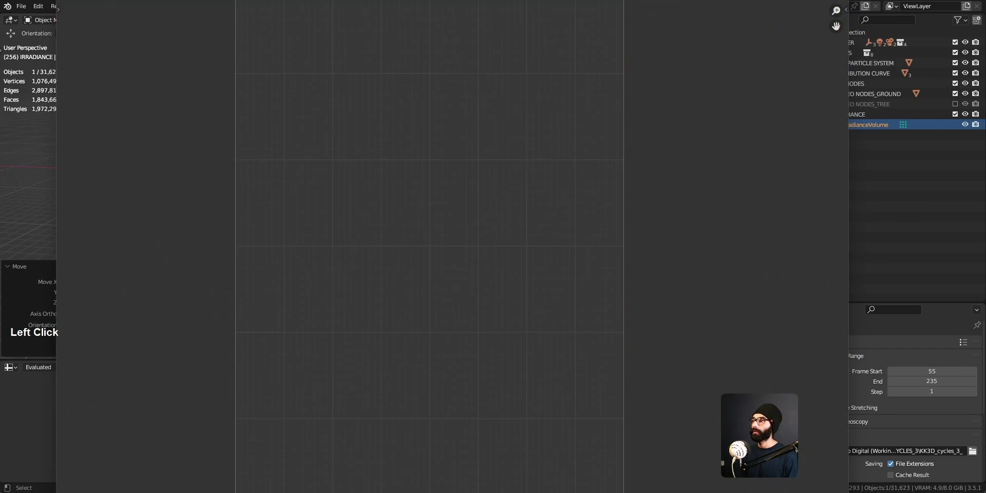
left_click(836, 1)
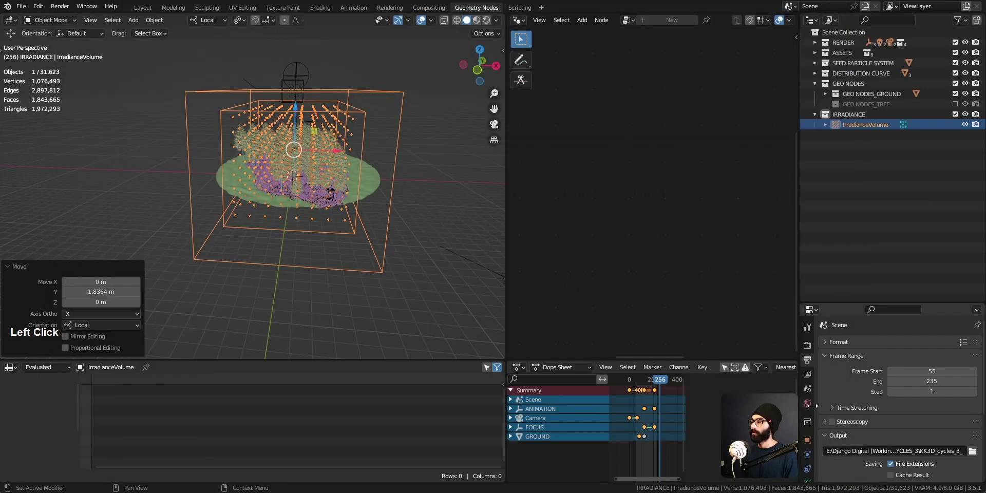
- Search the output, view layer and tool settings for the bake options, collapsing the sections already checked
scroll(882, 408, "down", 3)
scroll(878, 403, "up", 3)
left_click(824, 355)
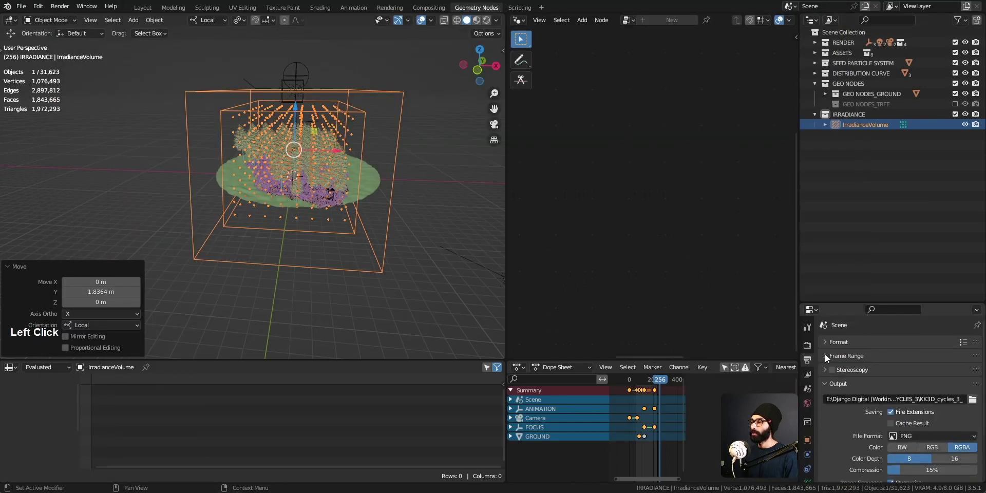
left_click(826, 383)
left_click(808, 373)
left_click(826, 342)
left_click(824, 356)
left_click(808, 326)
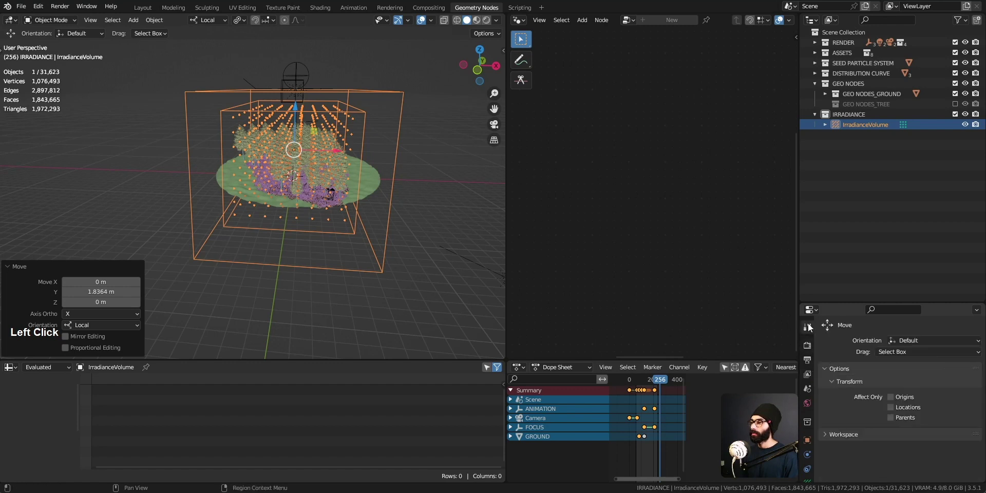
- Bake the indirect lighting for the irradiance volume from the Eevee render settings
left_click(808, 347)
scroll(842, 371, "down", 5)
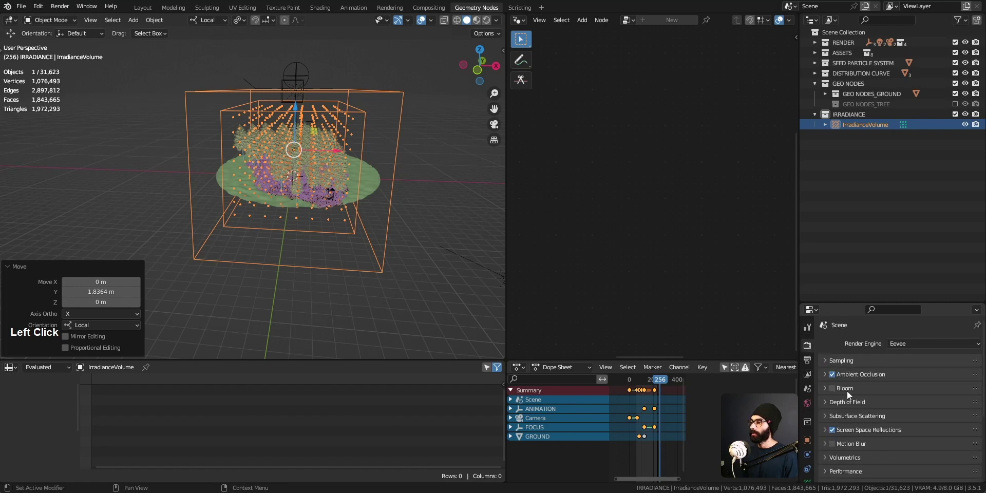
left_click(833, 433)
scroll(843, 467, "down", 3)
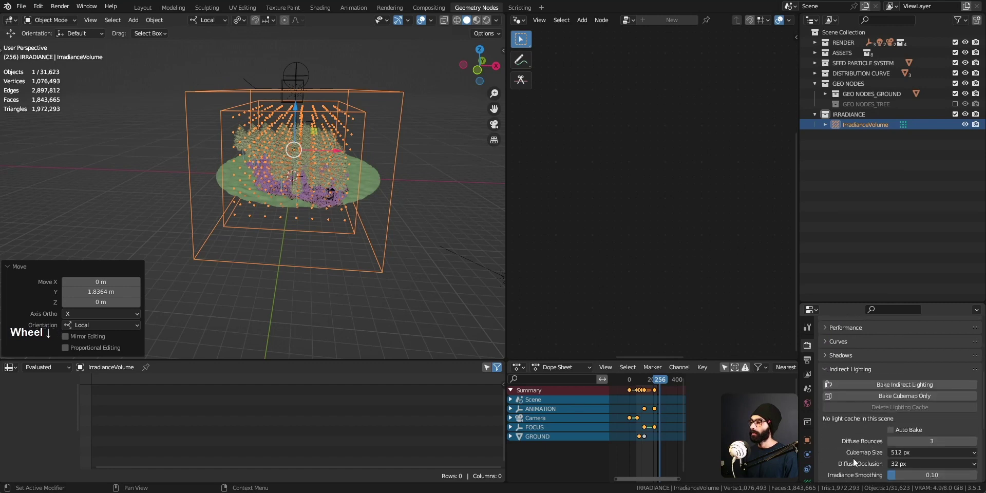
left_click(905, 385)
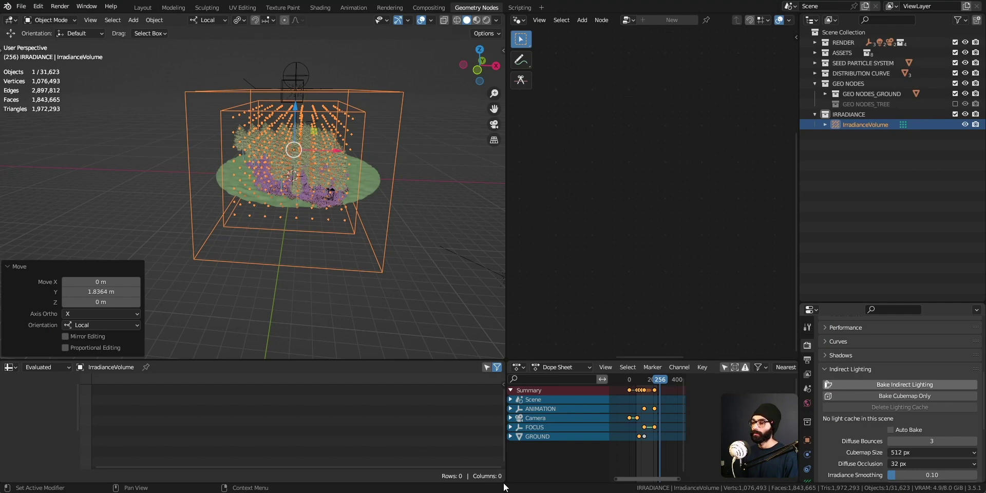
middle_click(368, 220)
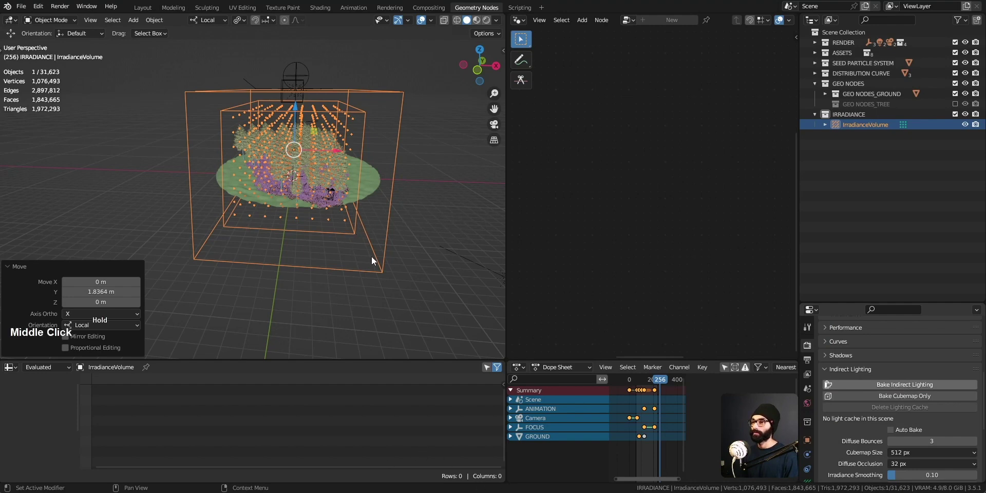